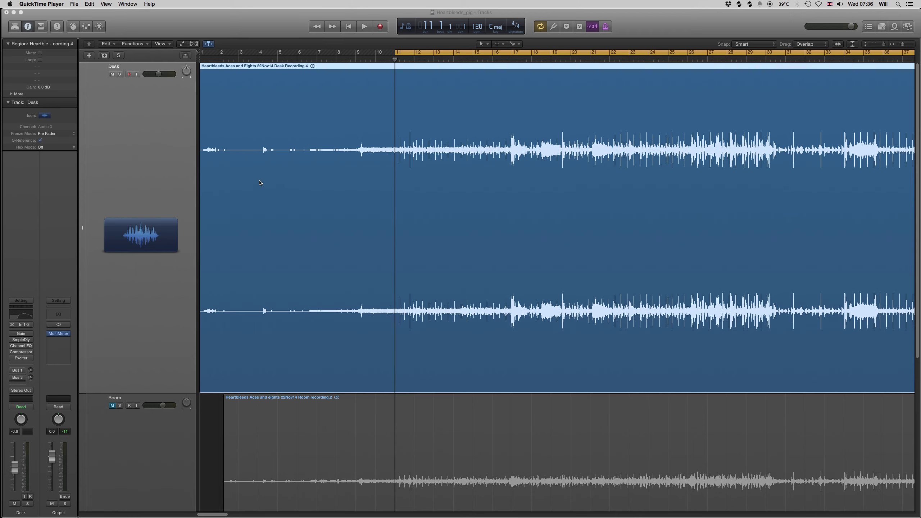
# Step: Enlarge both tracks around bar 11 and play the Desk recording
pyautogui.press('z')
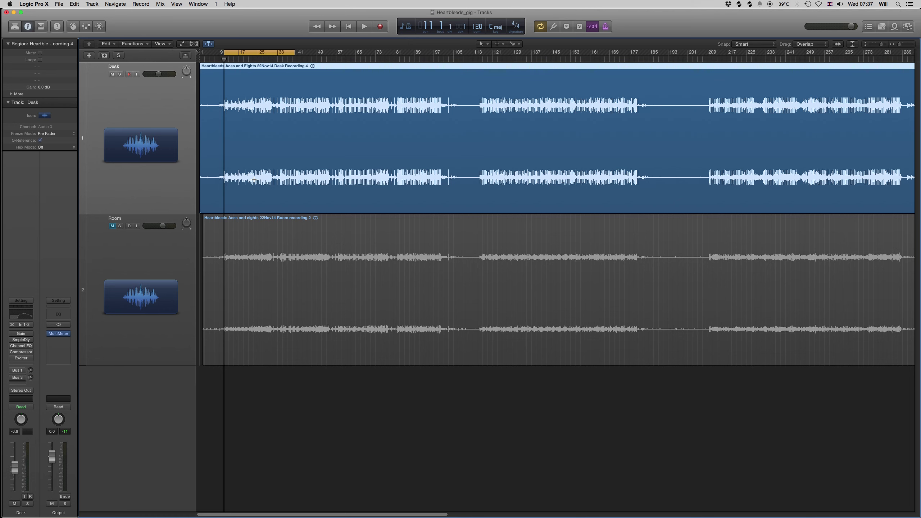
pyautogui.press('z')
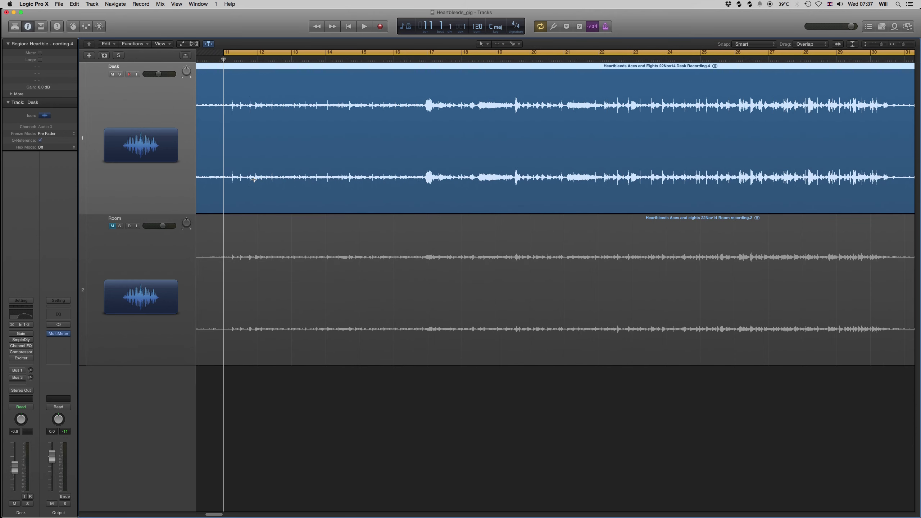
pyautogui.press('super+Down')
pyautogui.press('super+Down')
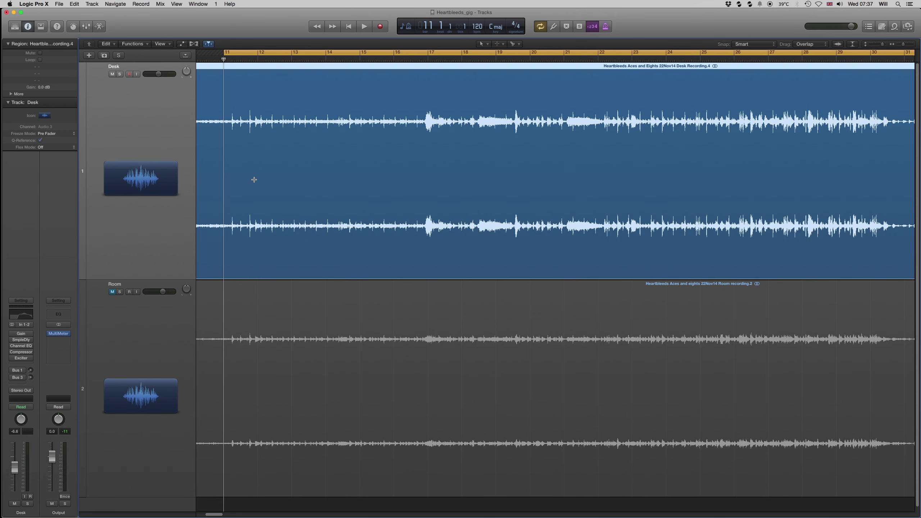
pyautogui.press('space')
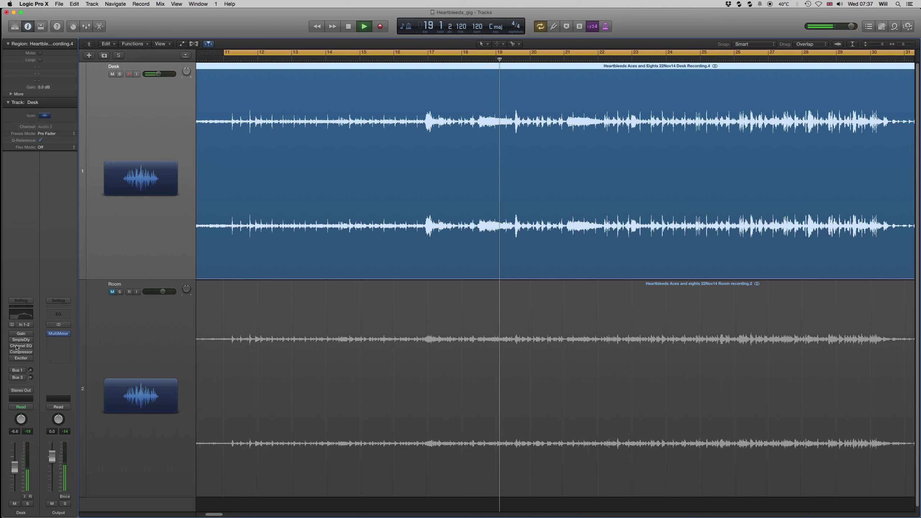
# Step: Activate the Desk track's Gain plug-in and compare mono with stereo during playback
pyautogui.click(20, 334)
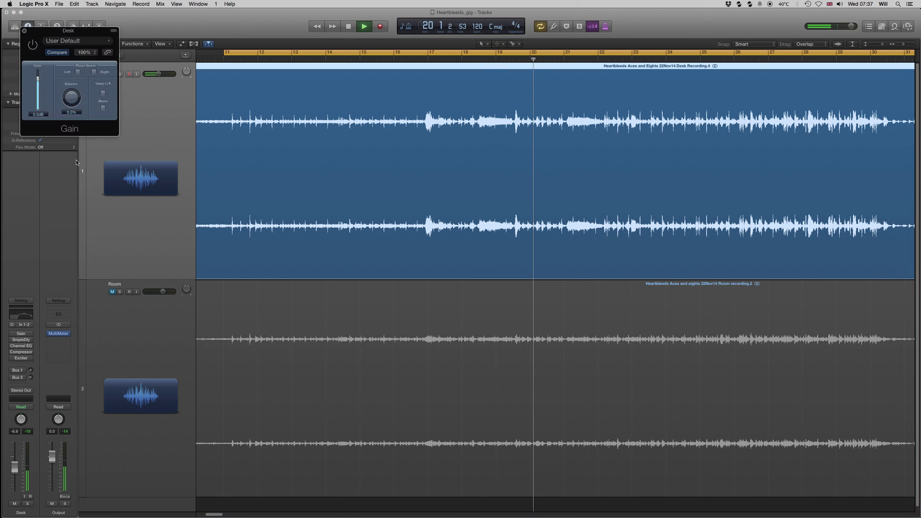
pyautogui.click(103, 109)
pyautogui.moveTo(12, 336)
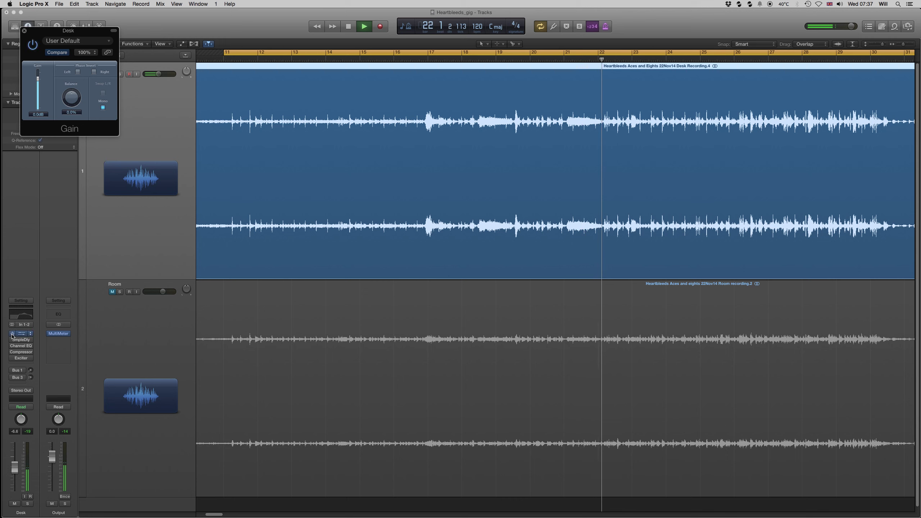
pyautogui.moveTo(58, 31); pyautogui.dragTo(174, 67)
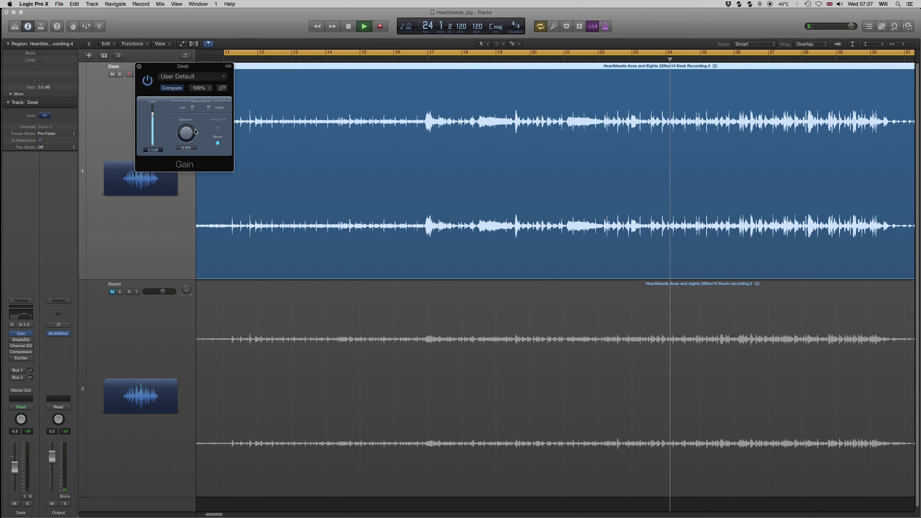
pyautogui.click(218, 144)
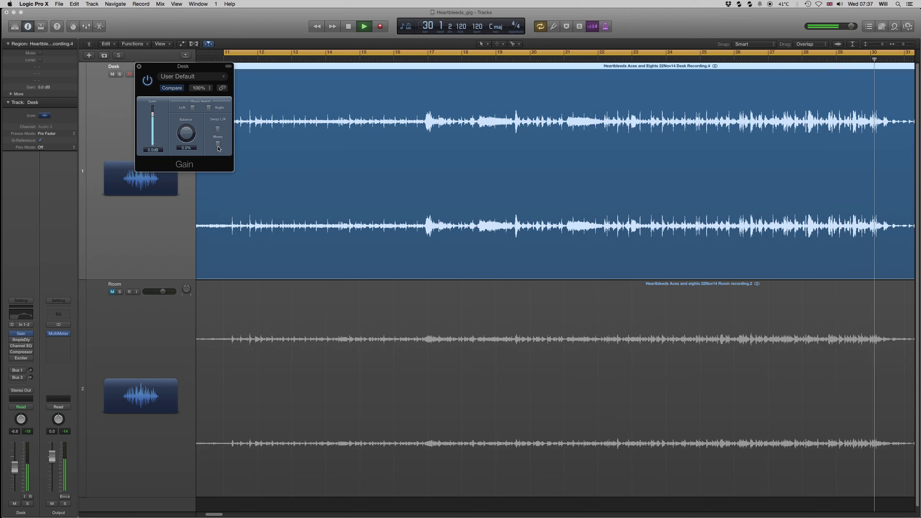
pyautogui.press('space')
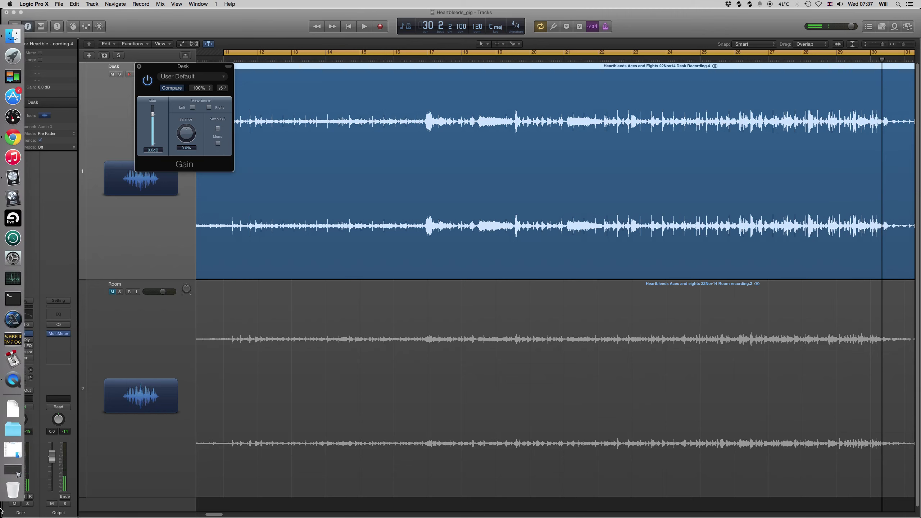
# Step: Examine short sections of the Desk recording's left and right waveforms at sample level in the audio file editor
pyautogui.click(16, 470)
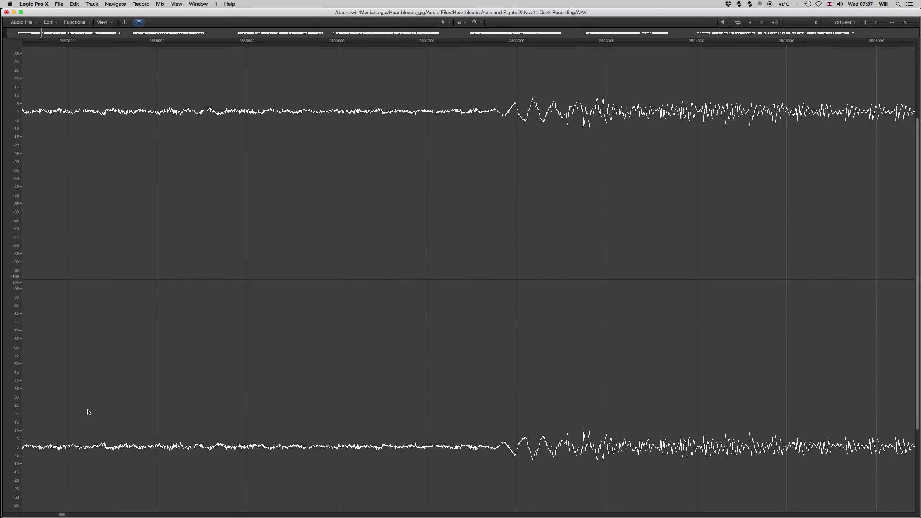
pyautogui.moveTo(62, 515); pyautogui.dragTo(63, 515)
pyautogui.scroll(-10, 219, 359)
pyautogui.scroll(-5, 217, 357)
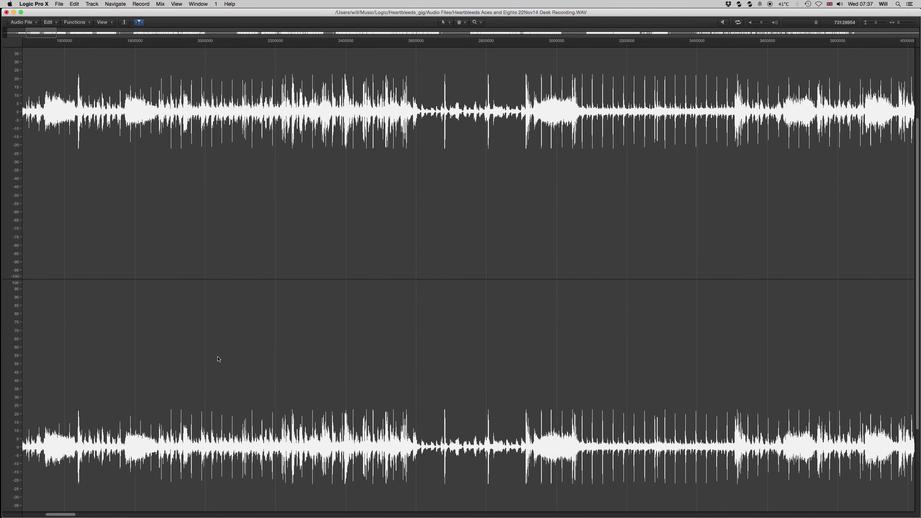
pyautogui.moveTo(339, 68); pyautogui.dragTo(358, 74)
pyautogui.scroll(5, 379, 78)
pyautogui.scroll(6, 380, 81)
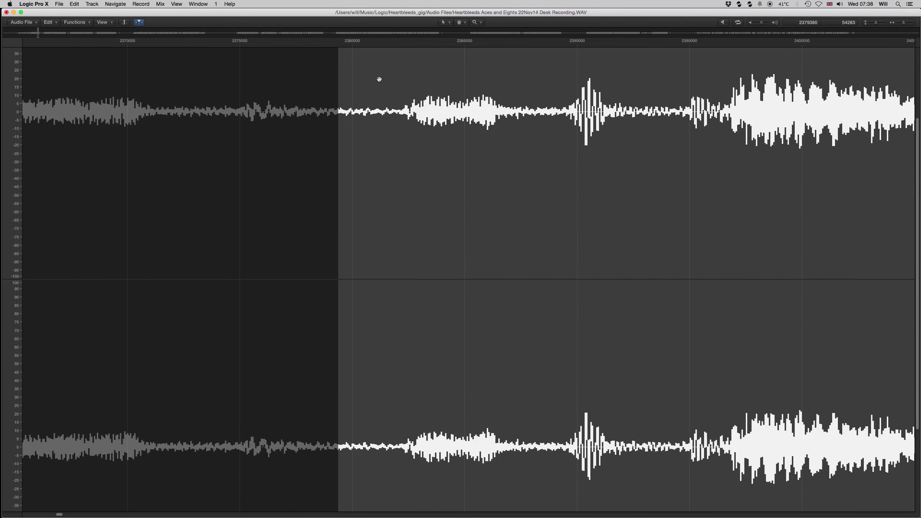
pyautogui.moveTo(772, 105); pyautogui.dragTo(894, 125)
pyautogui.scroll(4, 895, 123)
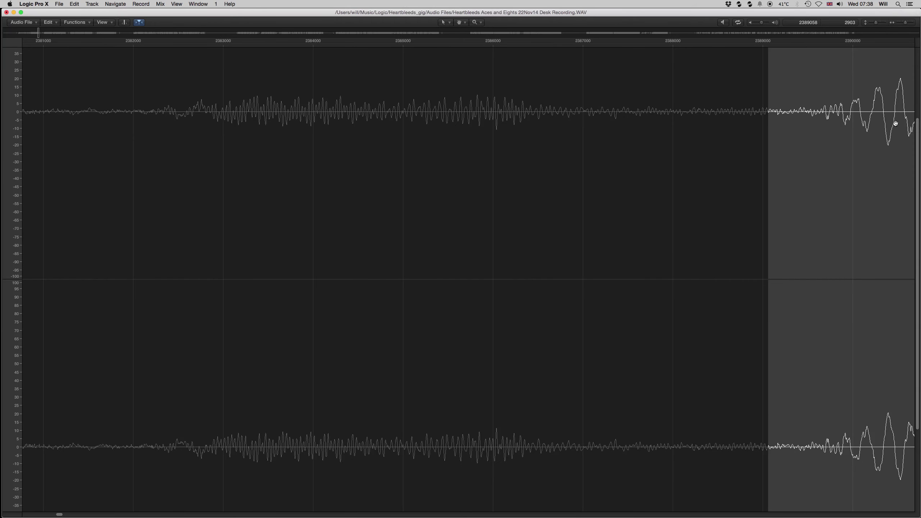
# Step: Select the transient around sample 2477500 in the Desk recording to compare the polarity of its channels, and close the editor
pyautogui.click(58, 514)
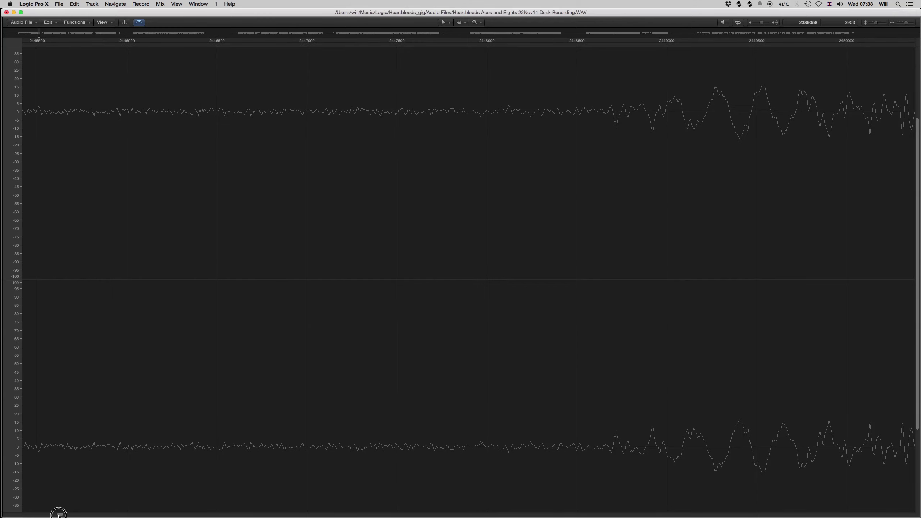
pyautogui.click(59, 515)
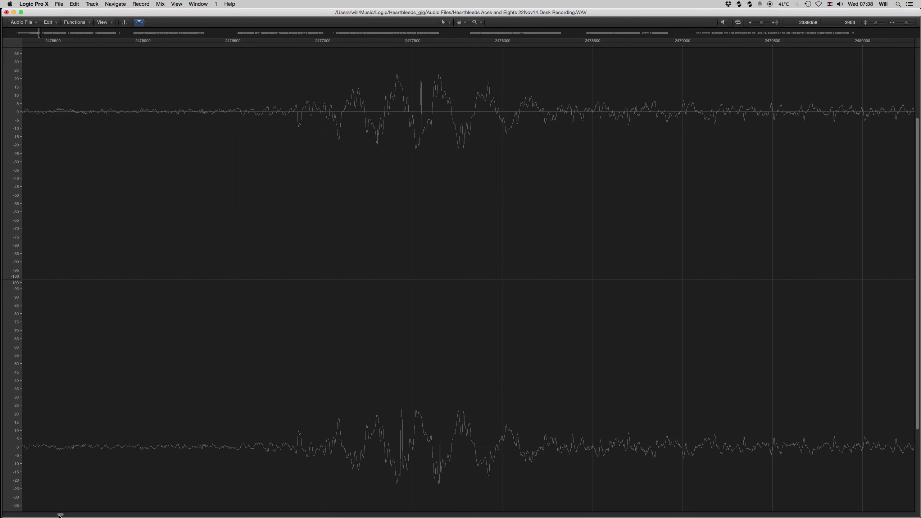
pyautogui.moveTo(227, 217); pyautogui.dragTo(609, 257)
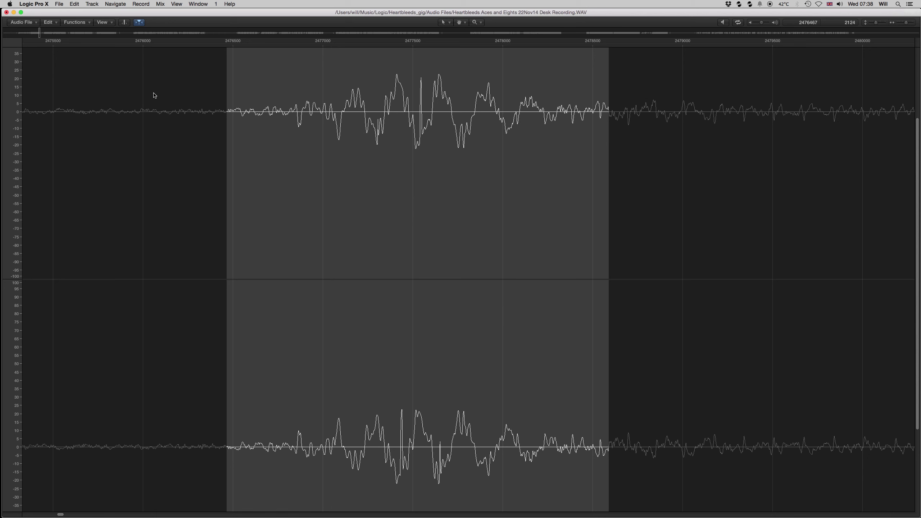
pyautogui.click(6, 13)
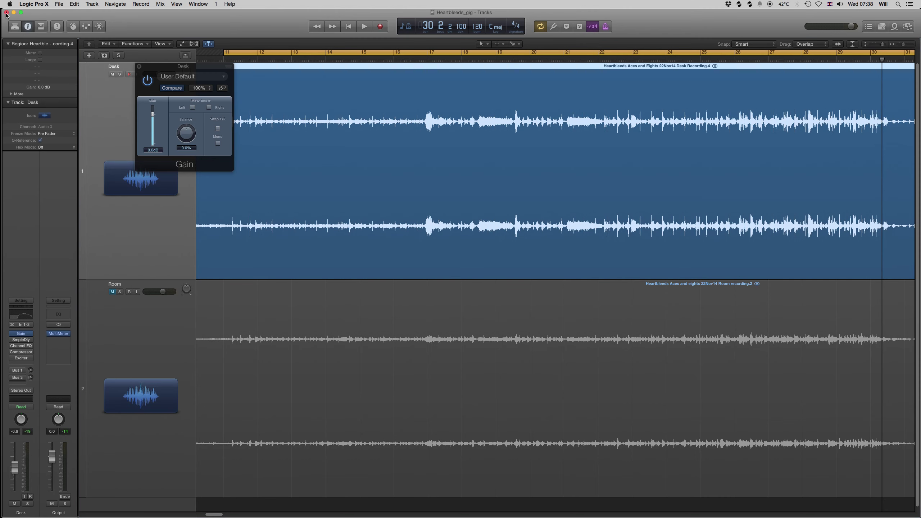
# Step: Enable Mono and left-channel phase inversion in the Desk track's Gain plug-in, audition the result and close the plug-in
pyautogui.click(218, 144)
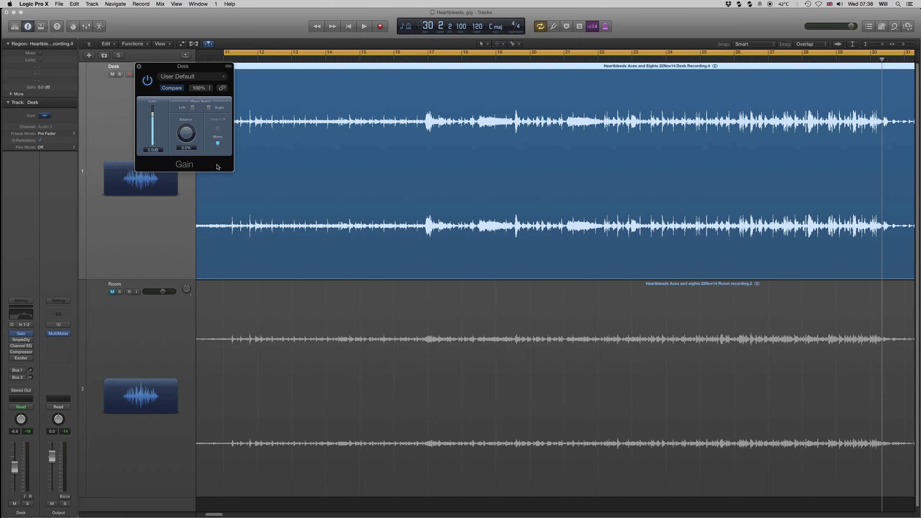
pyautogui.click(192, 108)
pyautogui.press('space')
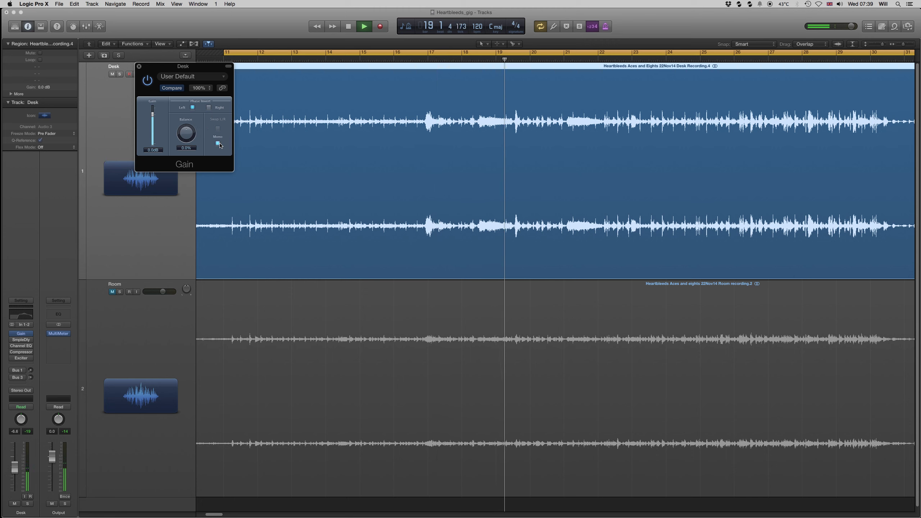
pyautogui.press('space')
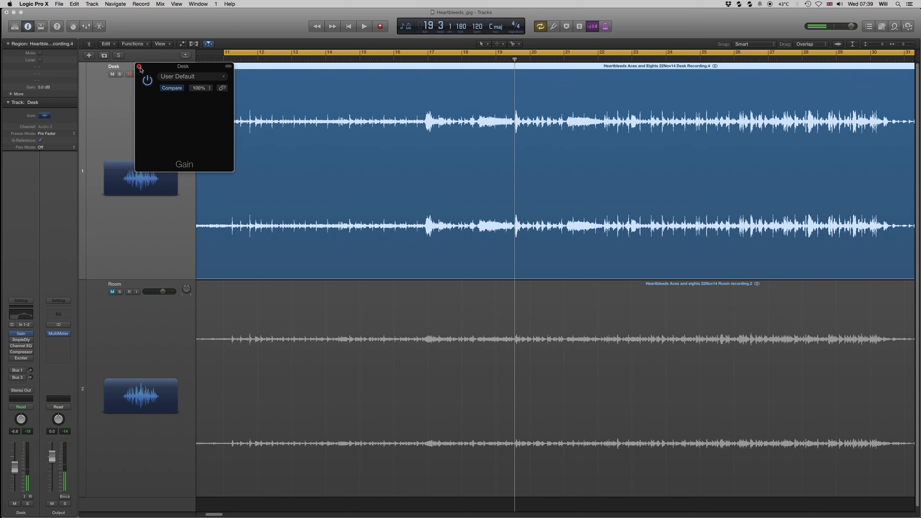
pyautogui.click(139, 67)
# Step: Select the Room track, unmute it and mute the Desk track
pyautogui.scroll(-5, 306, 128)
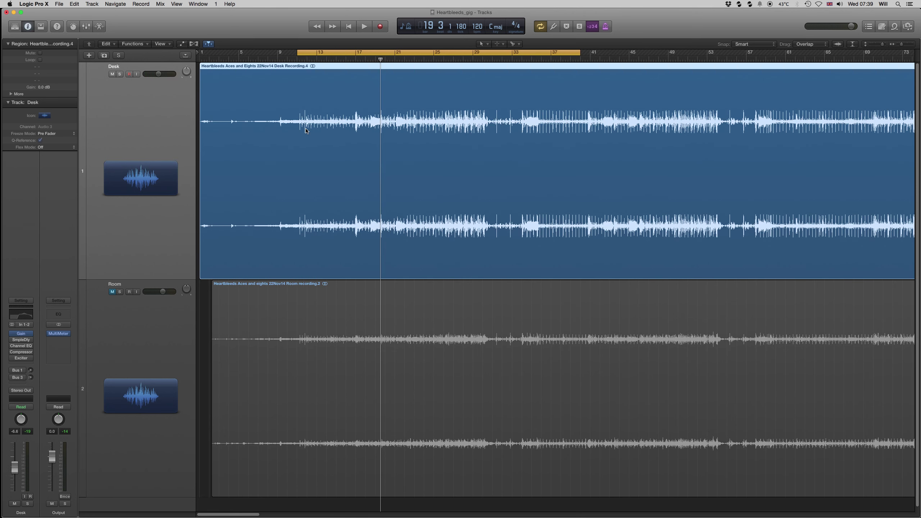
pyautogui.scroll(-2, 305, 129)
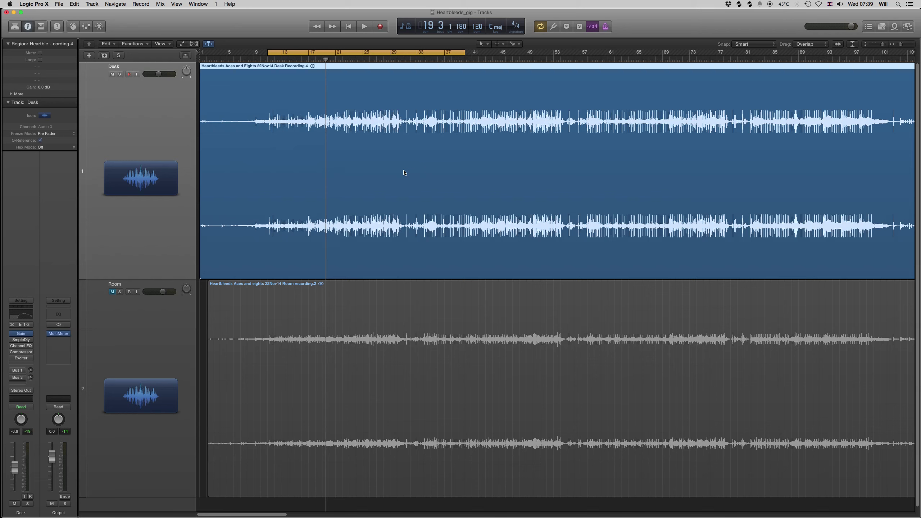
pyautogui.click(372, 291)
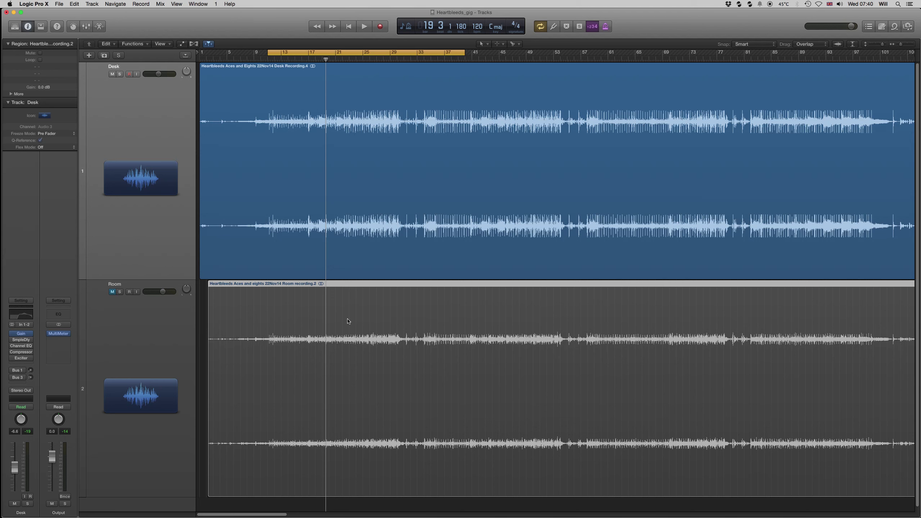
pyautogui.click(170, 364)
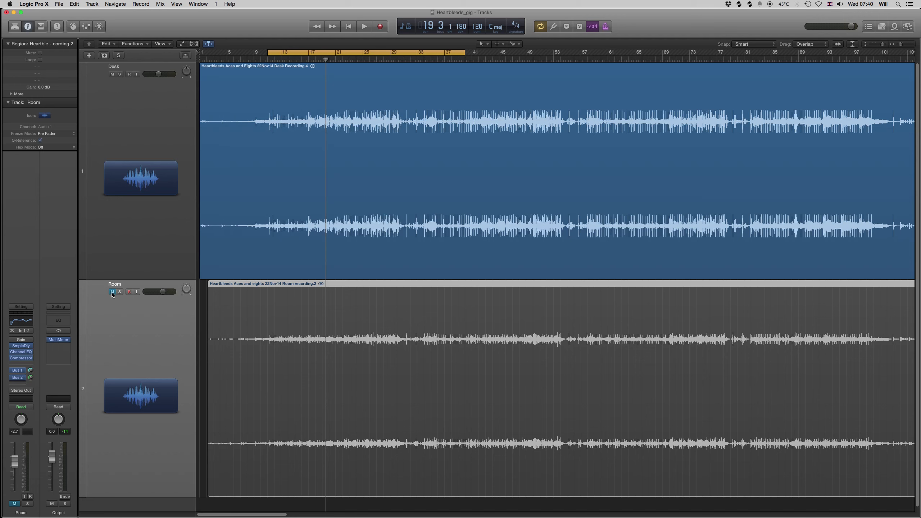
pyautogui.click(113, 293)
pyautogui.click(112, 74)
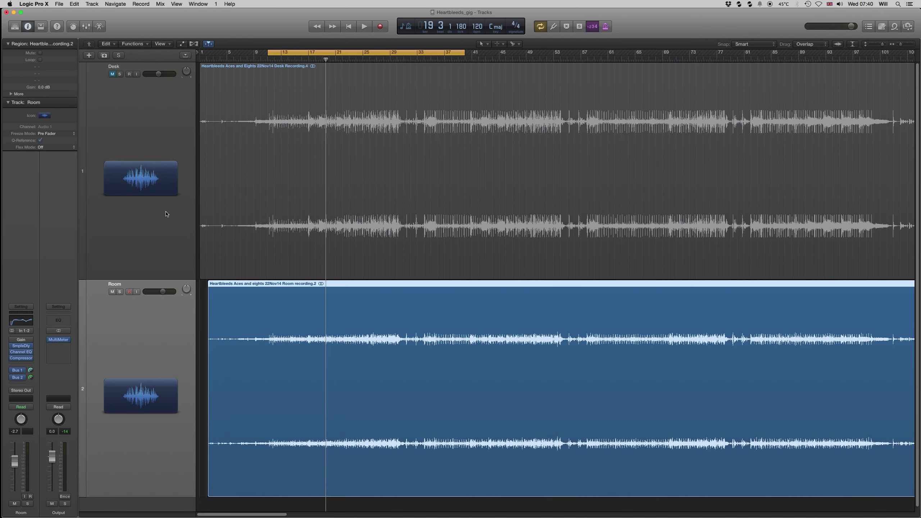
# Step: Bypass the Room track's sample delay, Channel EQ and Compressor plug-ins and its Bus 1 and Bus 2 sends
pyautogui.moveTo(13, 347)
pyautogui.click(13, 352)
pyautogui.click(13, 358)
pyautogui.click(12, 371)
pyautogui.click(12, 377)
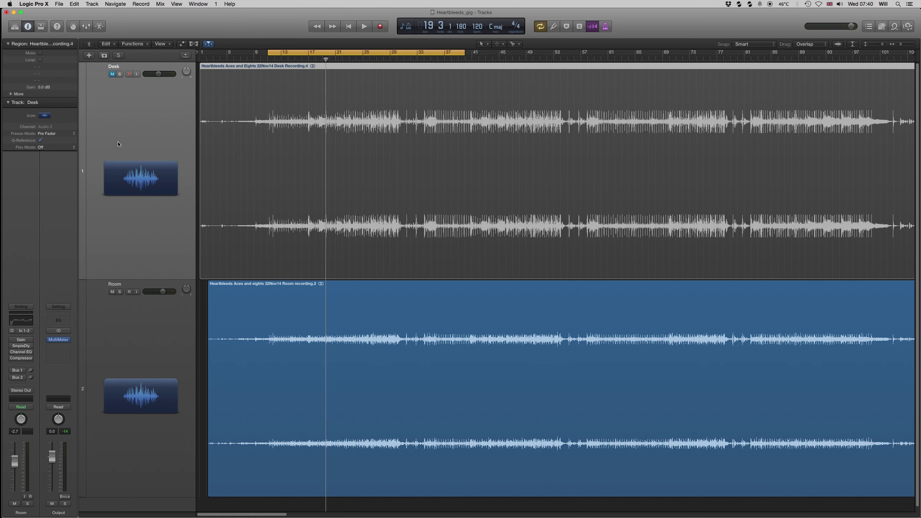
# Step: Solo the Room track and listen to it without effects
pyautogui.press('s')
pyautogui.press('space')
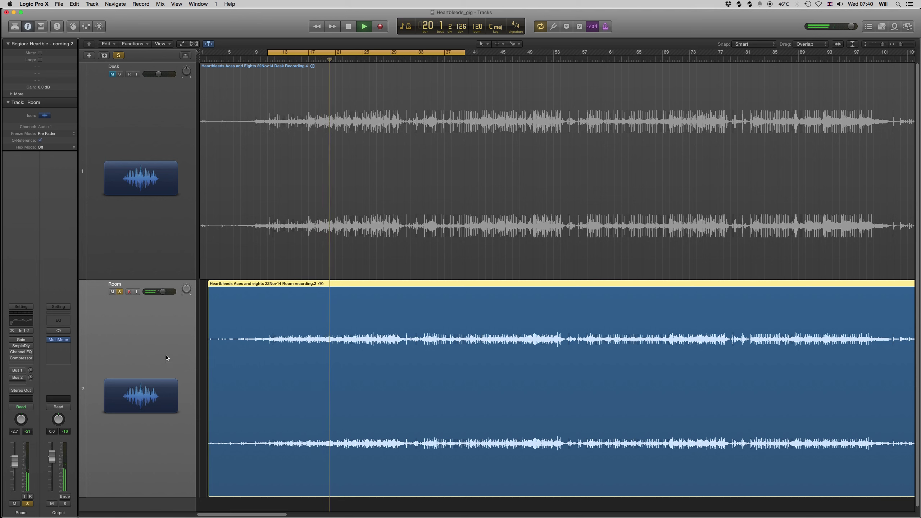
pyautogui.press('space')
# Step: Turn off cycle mode, audition the Room track from the project start and take it out of solo
pyautogui.press('c')
pyautogui.press('Return')
pyautogui.press('space')
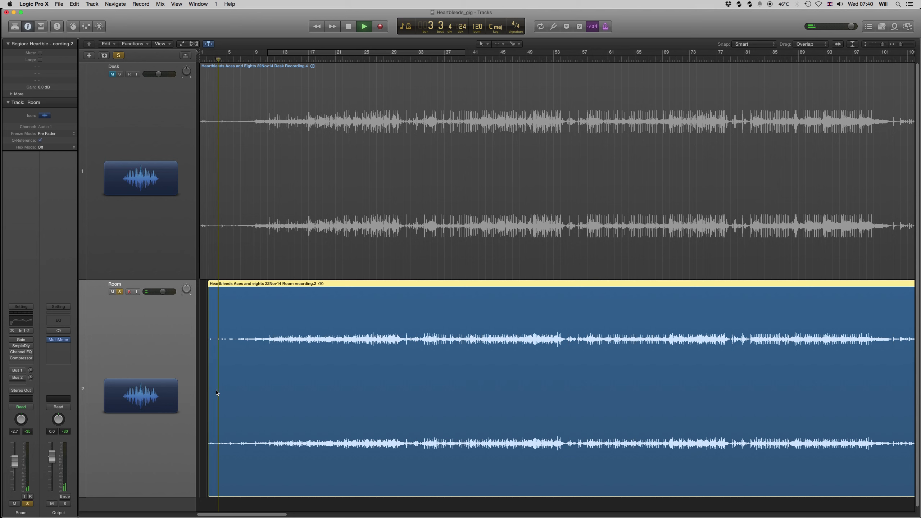
pyautogui.press('space')
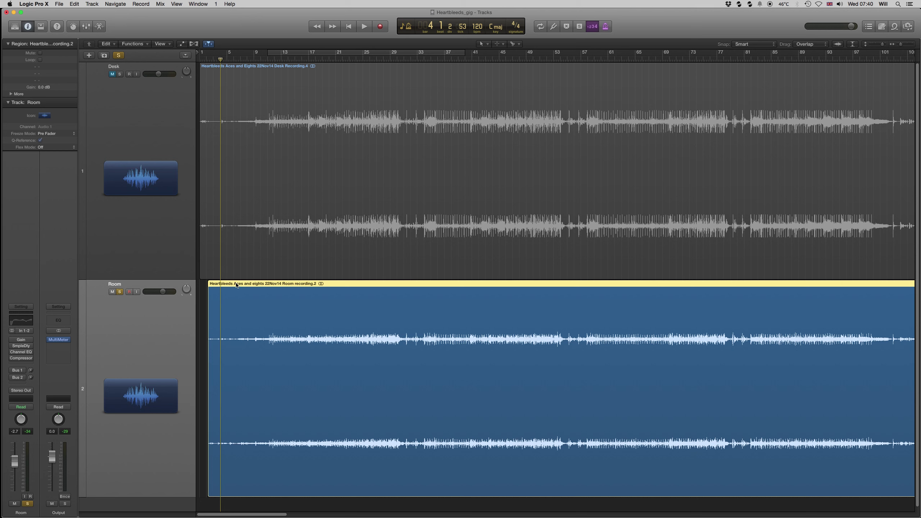
pyautogui.click(120, 292)
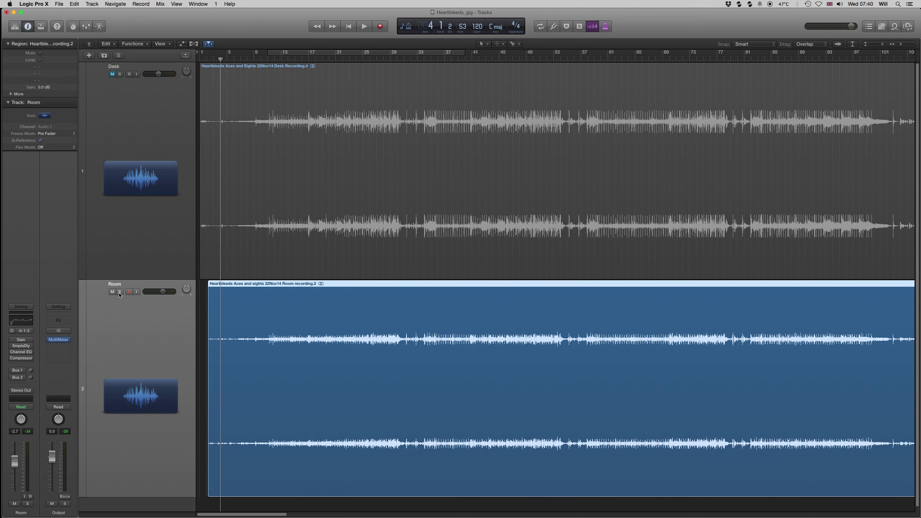
# Step: Place the playhead at bar 9 and examine the waveforms of both recordings there in close-up
pyautogui.click(254, 60)
pyautogui.click(259, 60)
pyautogui.click(255, 60)
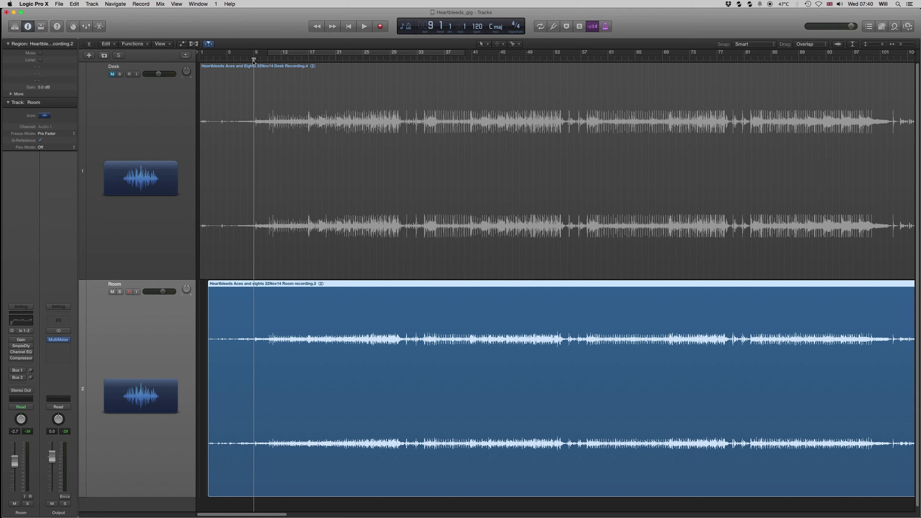
pyautogui.press('super+Right')
pyautogui.press('super+Right')
pyautogui.press('super+Right')
pyautogui.press('super+Right')
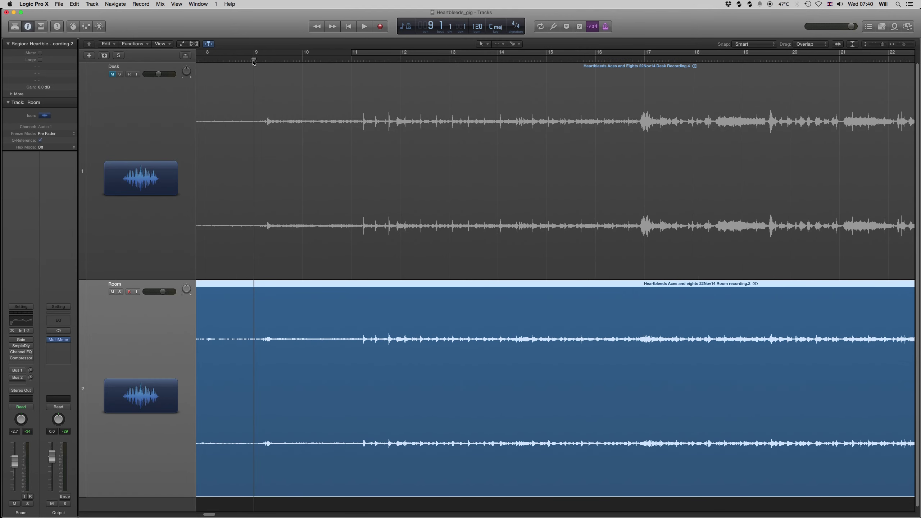
pyautogui.press('super+Right')
pyautogui.press('super+Right')
pyautogui.press('super+Right')
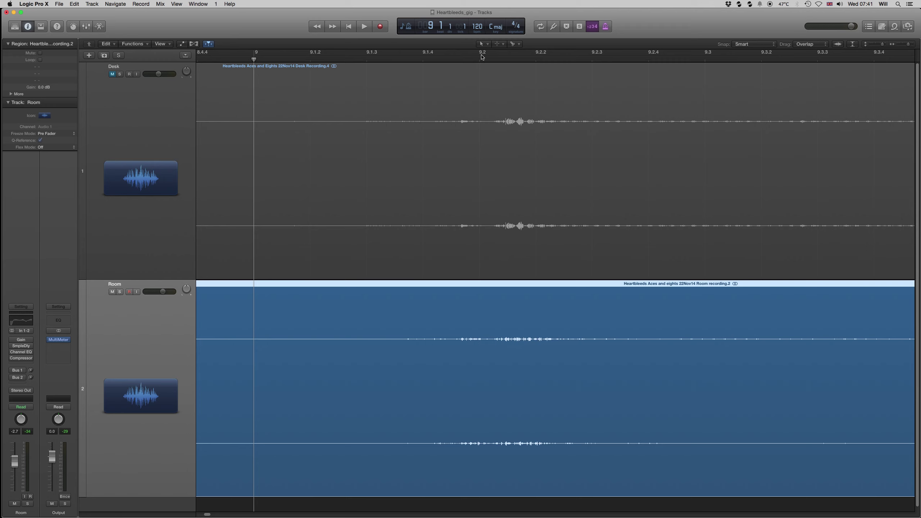
# Step: Move the playhead to bar 9, beat 2, and show a wider stretch of both tracks
pyautogui.moveTo(435, 62); pyautogui.dragTo(480, 62)
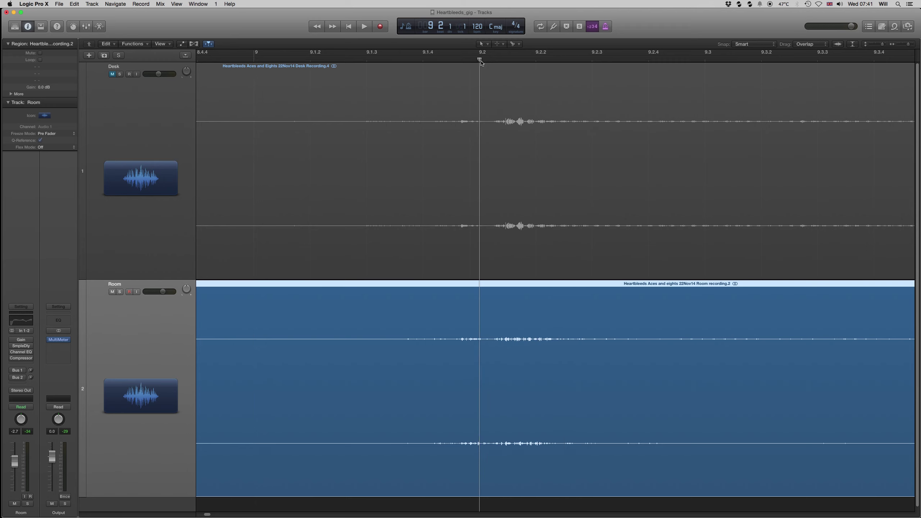
pyautogui.press('super+Left')
pyautogui.press('super+Left')
pyautogui.press('super+Left')
pyautogui.press('super+Left')
pyautogui.press('super+Left')
pyautogui.press('super+Left')
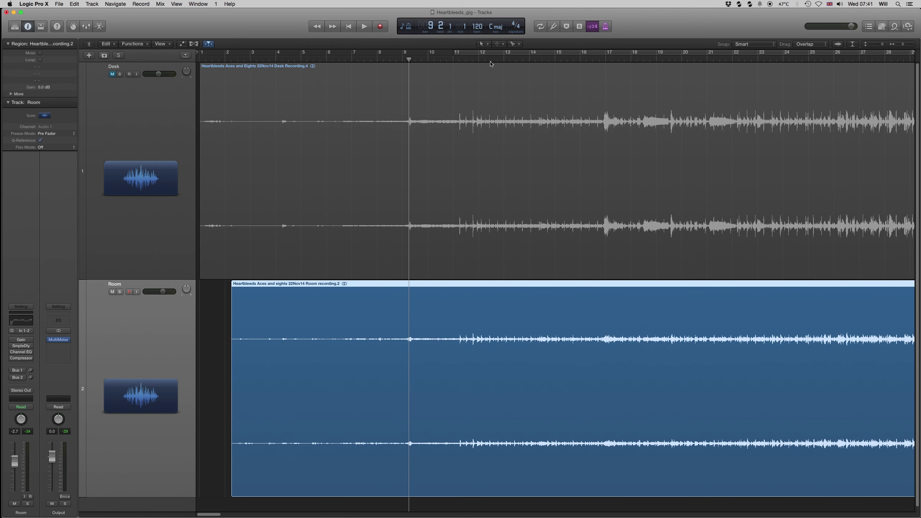
# Step: Play briefly from bar 11 with cycle mode on, and place the playhead on the hit at bar 11, beat 2
pyautogui.click(458, 52)
pyautogui.press('space')
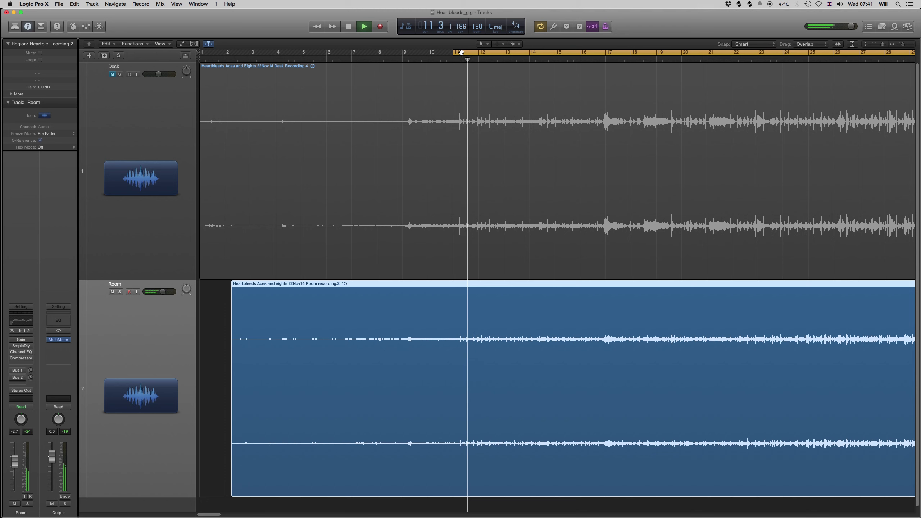
pyautogui.press('space')
pyautogui.press('super+Right')
pyautogui.press('super+Right')
pyautogui.press('super+Right')
pyautogui.press('super+Right')
pyautogui.press('super+Right')
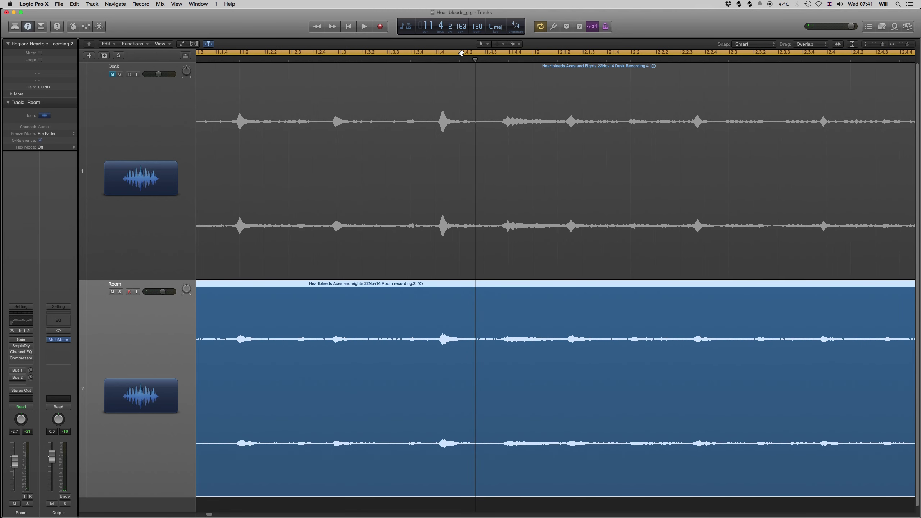
pyautogui.press('space')
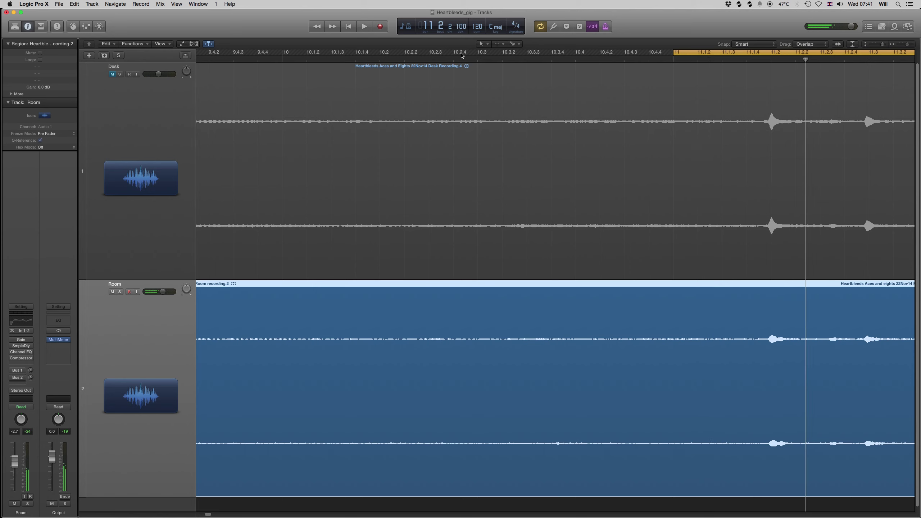
pyautogui.moveTo(805, 60); pyautogui.dragTo(773, 61)
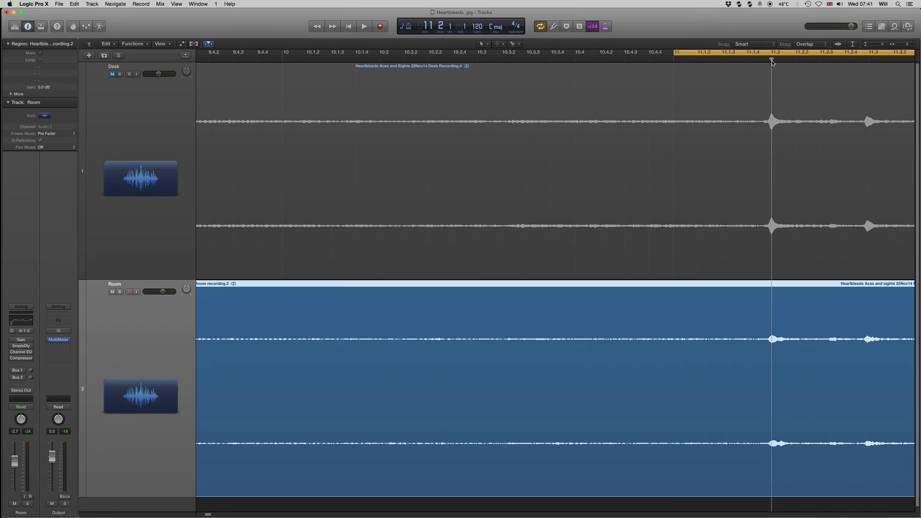
# Step: Examine the hit at bar 11, beat 2, in both recordings down to individual wave cycles
pyautogui.press('super+Right')
pyautogui.press('super+Right')
pyautogui.press('super+Right')
pyautogui.press('super+Right')
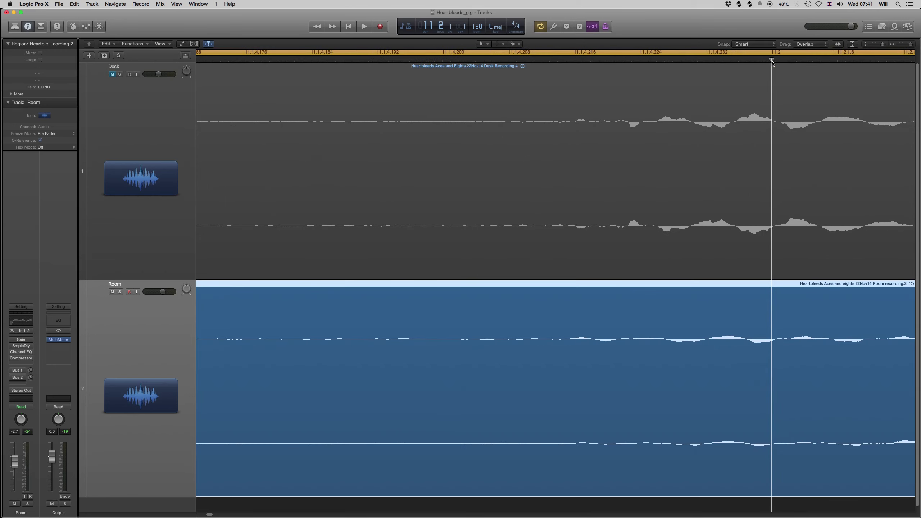
pyautogui.press('super+Right')
pyautogui.press('super+Right')
pyautogui.press('super+Left')
pyautogui.press('super+Left')
pyautogui.press('super+Left')
pyautogui.press('super+Left')
pyautogui.press('super+Left')
pyautogui.press('super+Up')
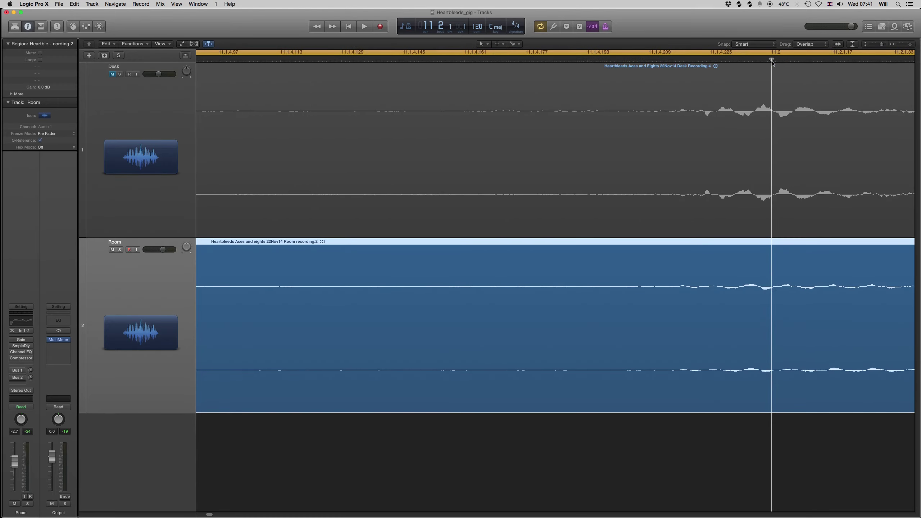
pyautogui.press('super+Left')
pyautogui.press('super+Left')
pyautogui.press('super+Left')
pyautogui.press('super+Right')
pyautogui.press('super+Right')
pyautogui.press('super+Right')
pyautogui.press('super+Right')
pyautogui.press('super+Right')
pyautogui.press('super+Right')
pyautogui.press('super+Right')
pyautogui.press('super+Right')
pyautogui.press('super+Down')
pyautogui.press('super+Down')
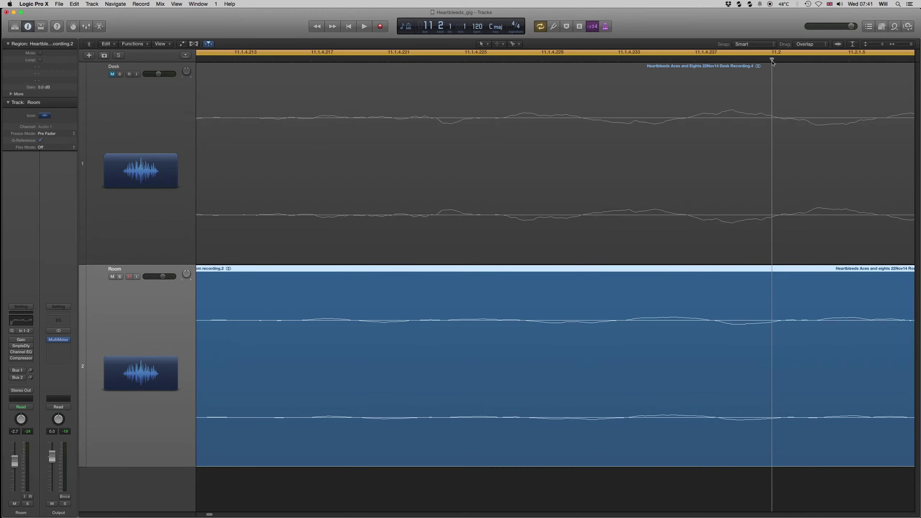
# Step: Show the hit at bar 11, beat 2, in the context of both tracks' first 28 bars
pyautogui.press('super+Left')
pyautogui.press('super+Left')
pyautogui.press('super+Left')
pyautogui.press('super+Left')
pyautogui.press('super+Left')
pyautogui.press('super+Left')
pyautogui.press('super+Left')
pyautogui.press('super+Left')
pyautogui.press('super+Left')
pyautogui.press('super+Left')
pyautogui.press('super+Left')
pyautogui.press('super+Left')
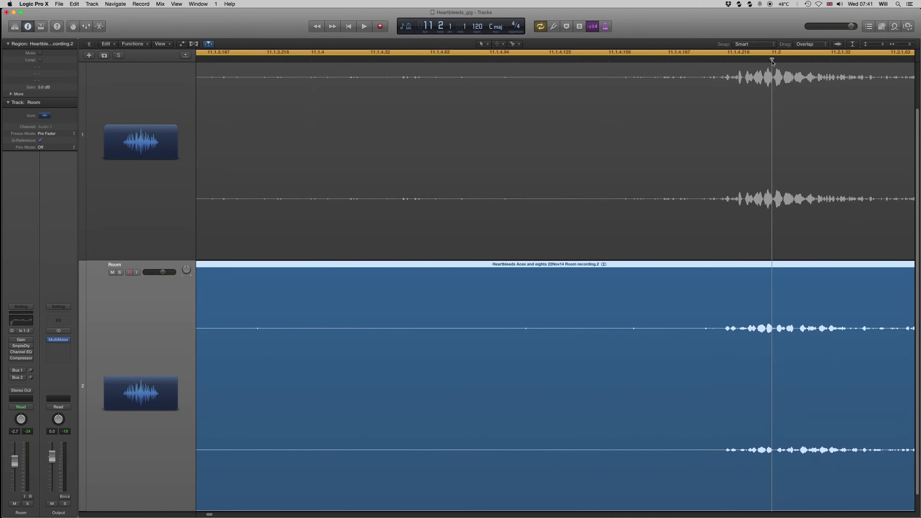
pyautogui.press('super+Left')
pyautogui.press('super+Left')
pyautogui.press('super+Left')
pyautogui.press('super+Left')
pyautogui.press('super+Left')
pyautogui.press('super+Left')
pyautogui.press('super+Left')
pyautogui.press('super+Left')
pyautogui.press('super+Left')
pyautogui.press('super+Left')
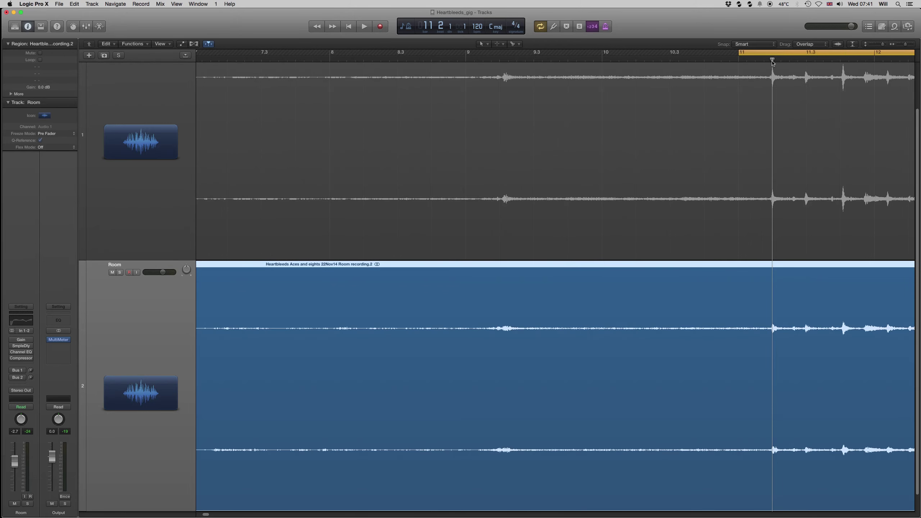
pyautogui.press('super+Left')
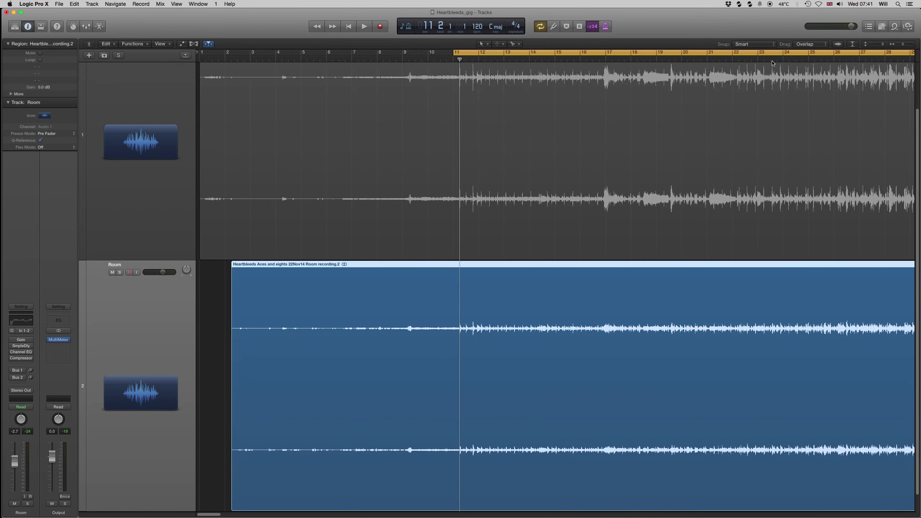
# Step: Compare the alignment and phase of the Desk and Room waveforms in close-up around bar 11, beat 2
pyautogui.press('super+Right')
pyautogui.press('super+Right')
pyautogui.press('super+Right')
pyautogui.press('super+Right')
pyautogui.press('super+Right')
pyautogui.press('super+Right')
pyautogui.press('super+Right')
pyautogui.press('super+Right')
pyautogui.press('super+Right')
pyautogui.press('super+Right')
pyautogui.press('super+Right')
pyautogui.press('super+Right')
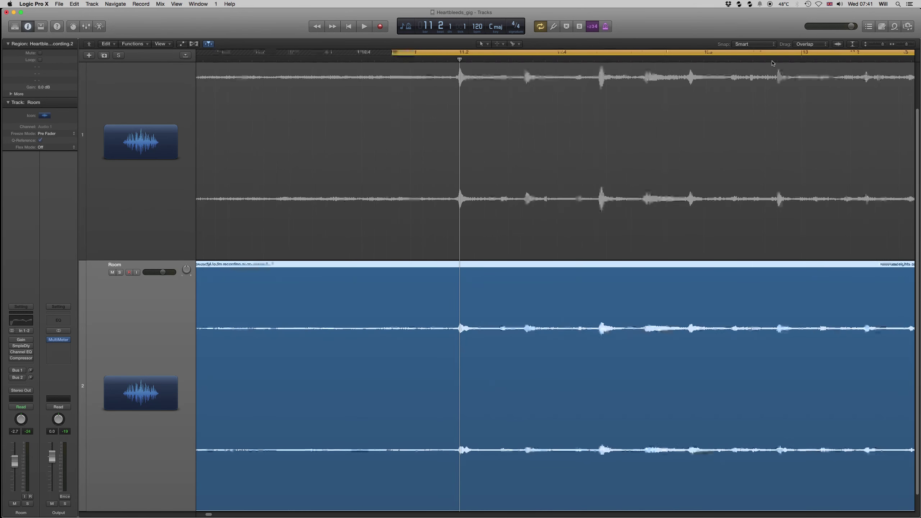
pyautogui.press('super+Right')
pyautogui.press('super+Right')
pyautogui.press('super+Right')
pyautogui.press('super+Right')
pyautogui.press('super+Right')
pyautogui.press('super+Right')
pyautogui.press('super+Right')
pyautogui.press('super+Right')
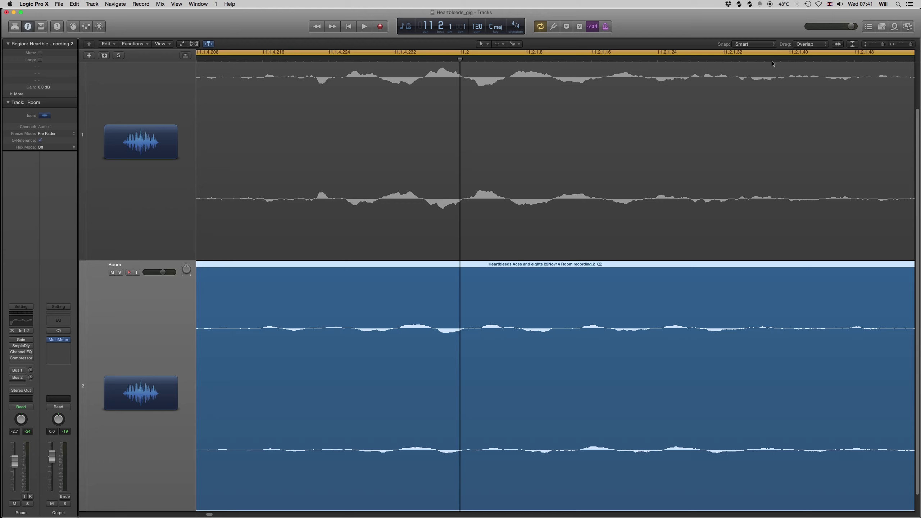
# Step: Switch on the Room track's Sample Delay and set the linked left and right delays to 1717 samples
pyautogui.moveTo(15, 349)
pyautogui.click(22, 347)
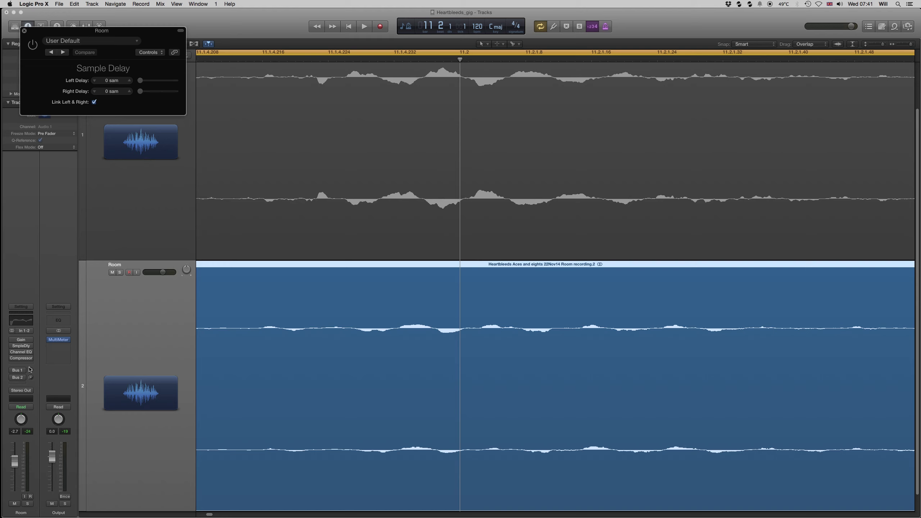
pyautogui.moveTo(19, 348)
pyautogui.click(13, 346)
pyautogui.moveTo(140, 81); pyautogui.dragTo(146, 81)
pyautogui.click(95, 103)
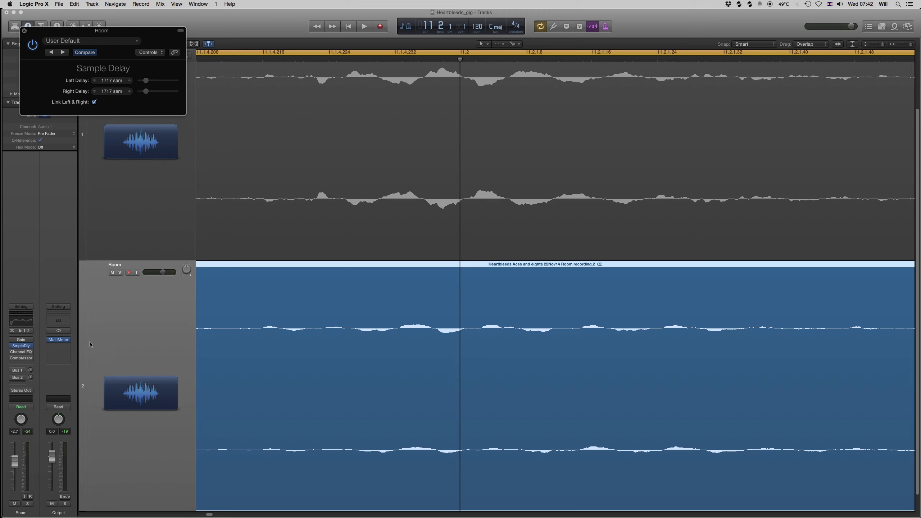
# Step: Return the Room track's linked left and right delays to 0 samples
pyautogui.moveTo(146, 83); pyautogui.dragTo(134, 84)
pyautogui.moveTo(140, 83); pyautogui.dragTo(129, 85)
pyautogui.click(507, 127)
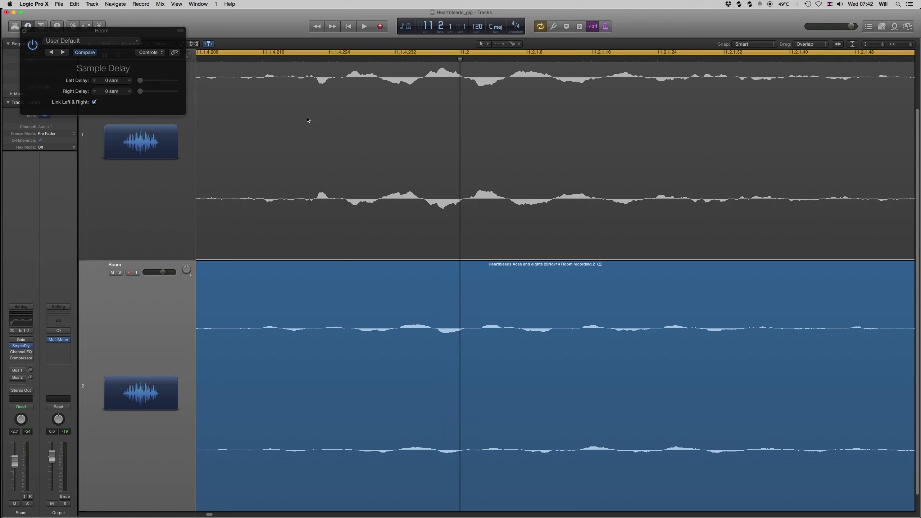
# Step: Close the Sample Delay window and show roughly the first 100 bars of both recordings
pyautogui.press('Left')
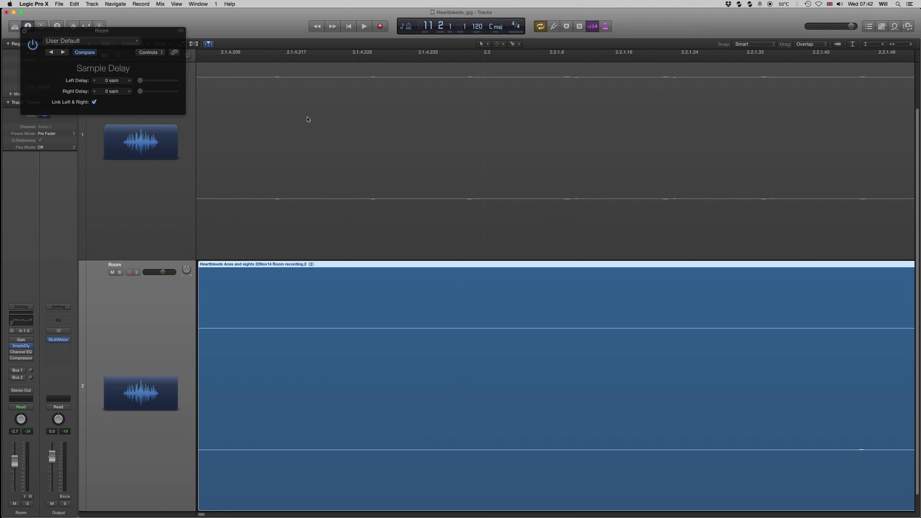
pyautogui.press('super+Left')
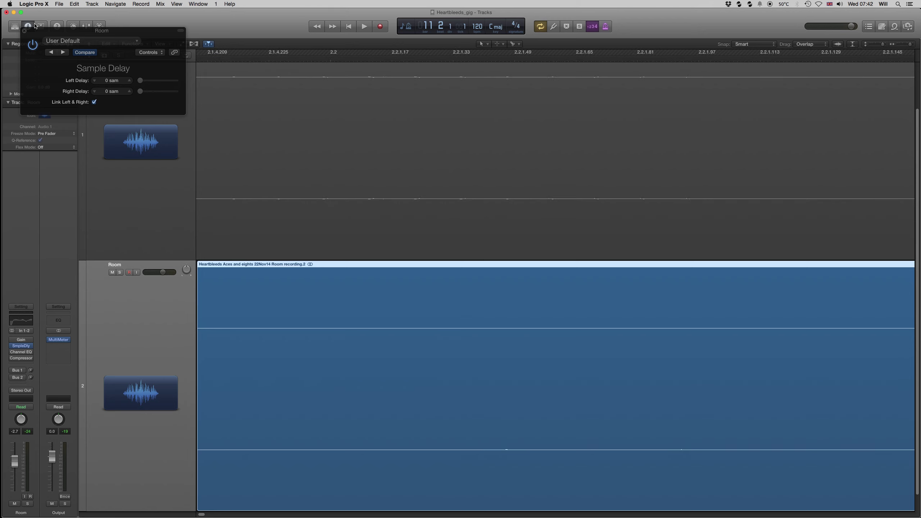
pyautogui.click(25, 31)
pyautogui.press('super+Left')
pyautogui.press('super+Left')
pyautogui.press('super+Left')
pyautogui.press('super+Left')
pyautogui.press('super+Left')
pyautogui.press('super+Left')
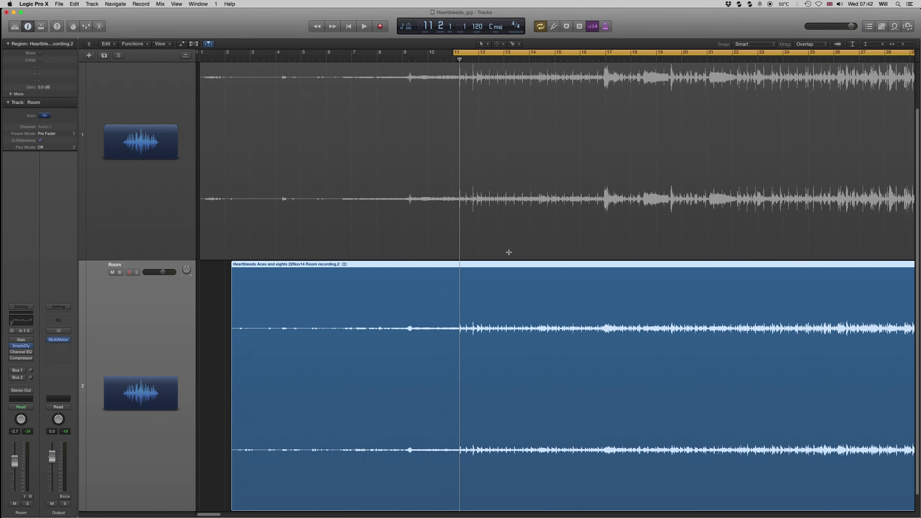
pyautogui.press('super+Left')
pyautogui.press('super+Up')
pyautogui.press('super+Left')
pyautogui.press('super+Left')
pyautogui.press('super+Left')
pyautogui.press('super+Left')
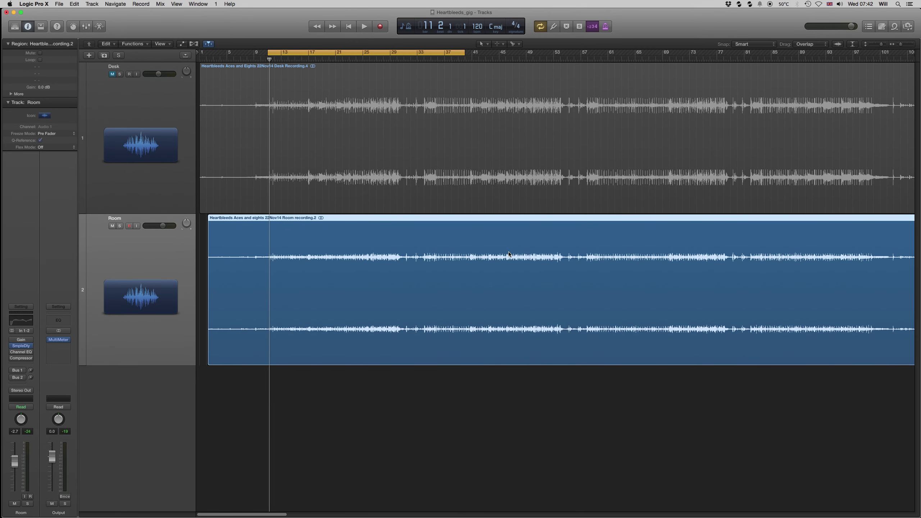
# Step: Unmute the Desk track and play both recordings from the start without cycling, raising the Desk volume to about -2.5 dB
pyautogui.press('c')
pyautogui.press('Return')
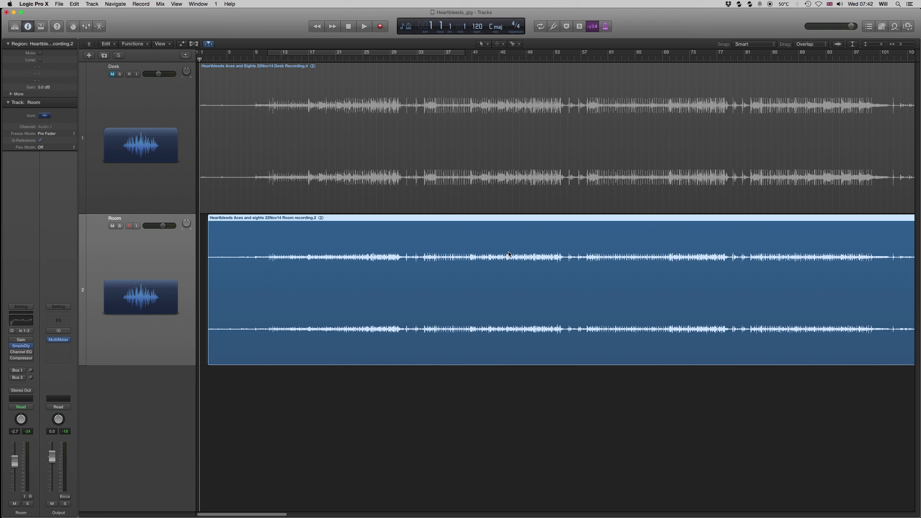
pyautogui.click(110, 76)
pyautogui.press('space')
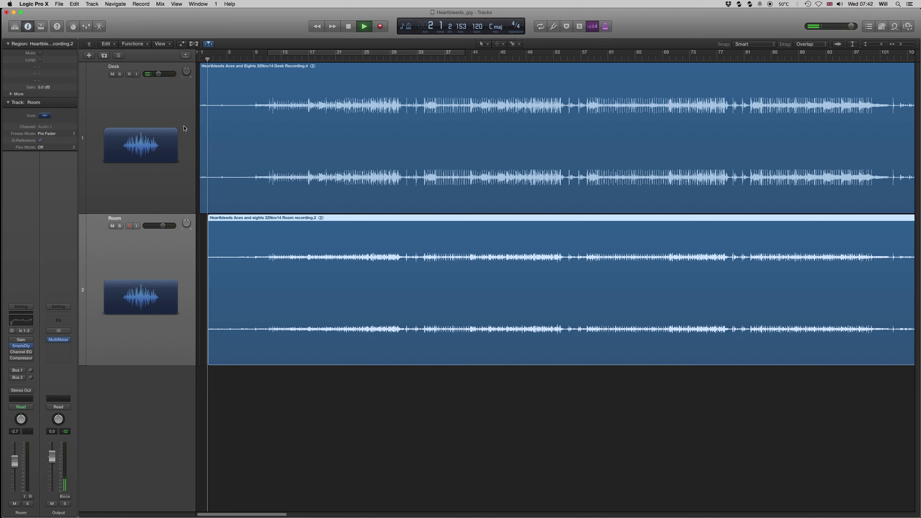
pyautogui.moveTo(158, 74); pyautogui.dragTo(173, 72)
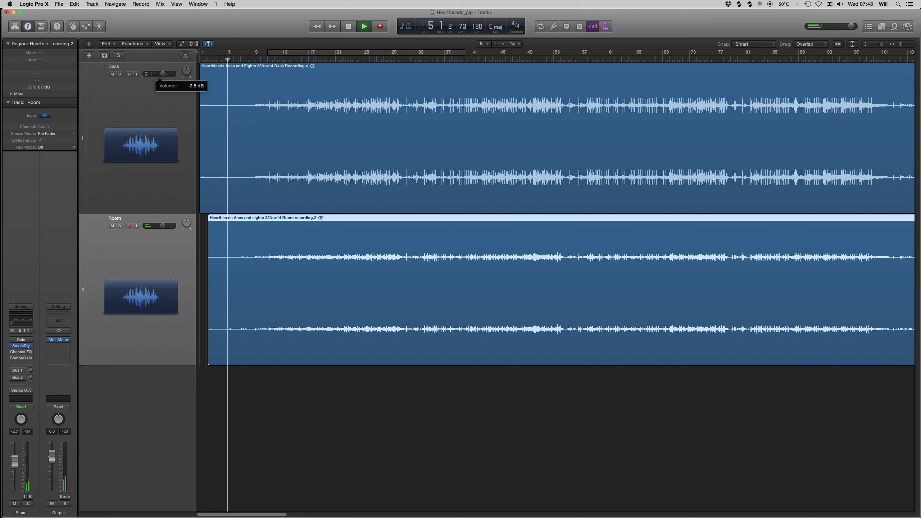
pyautogui.press('space')
# Step: Loop a 71-bar cycle range starting at bar 113 and bypass the Room track's Sample Delay during playback
pyautogui.press('z')
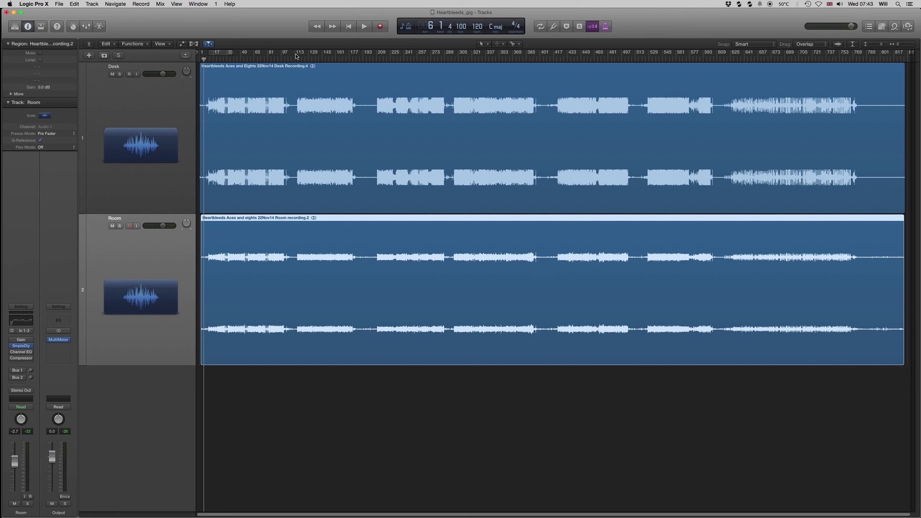
pyautogui.moveTo(298, 55); pyautogui.dragTo(355, 58)
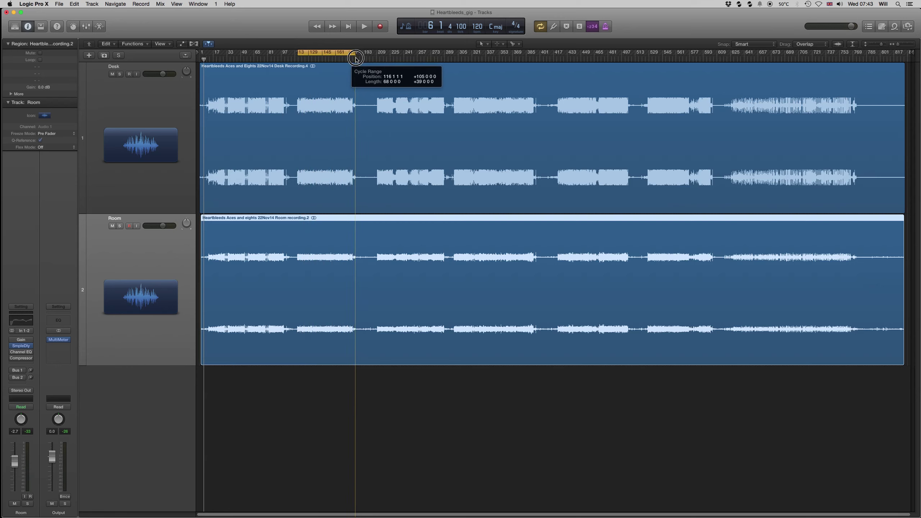
pyautogui.moveTo(298, 53); pyautogui.dragTo(296, 53)
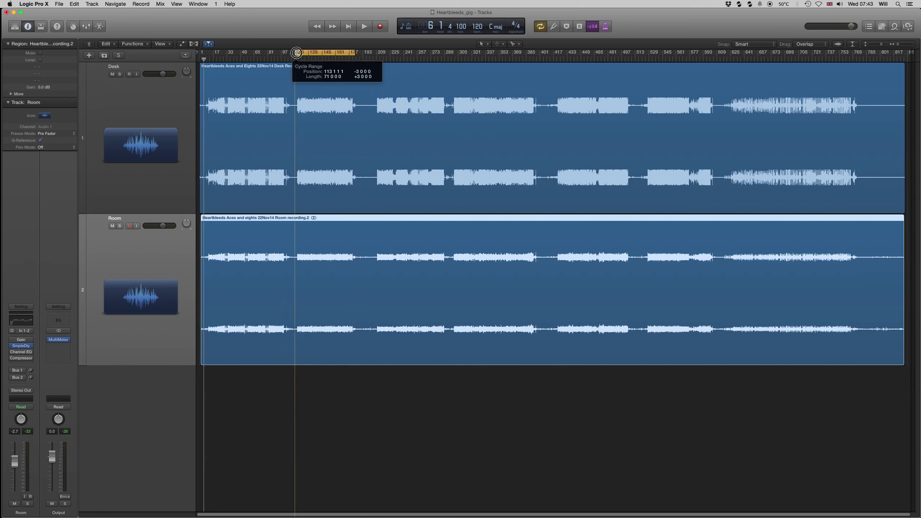
pyautogui.press('space')
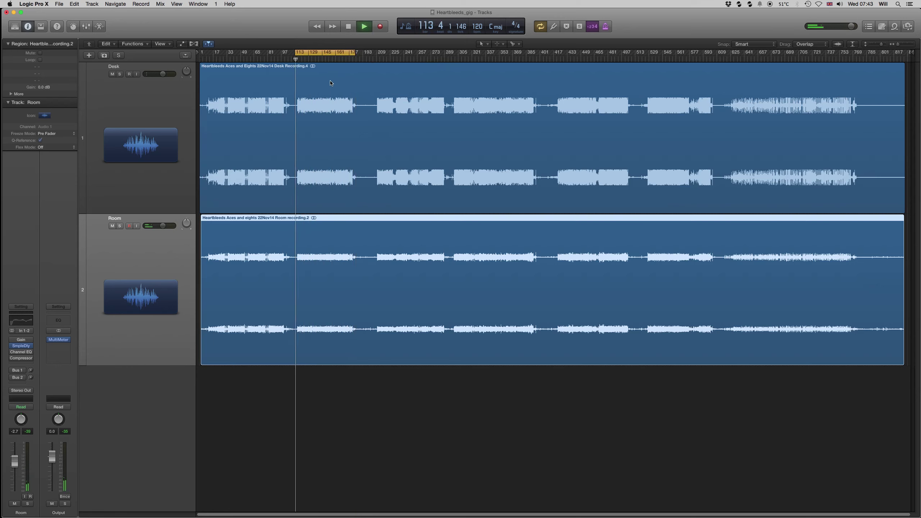
pyautogui.press('super+Right')
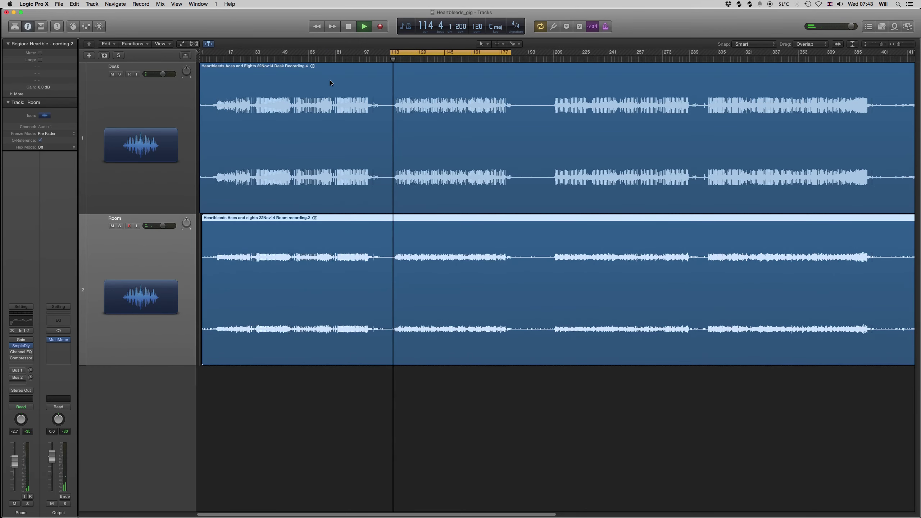
pyautogui.moveTo(13, 347)
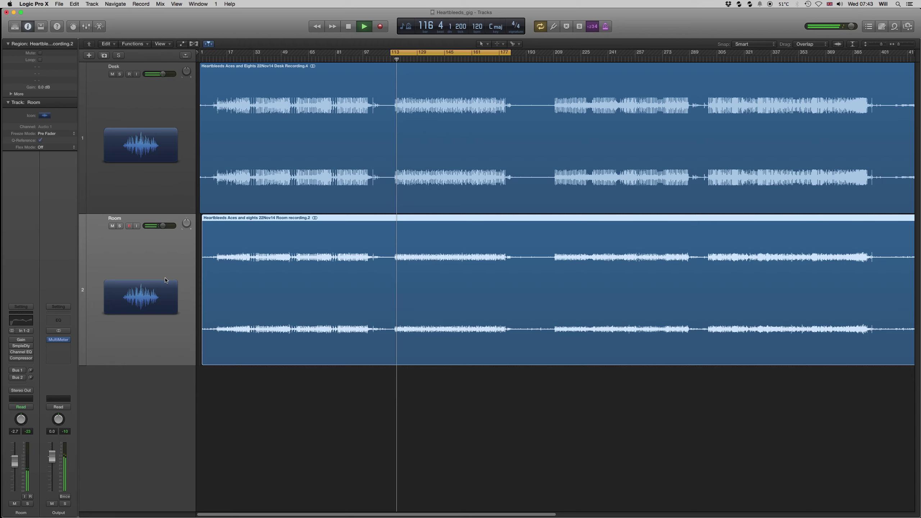
# Step: Open the mixer during playback and set the faders to -4.4 dB for Output, -3.4 dB for Room and -2.5 dB for Desk
pyautogui.moveTo(160, 76)
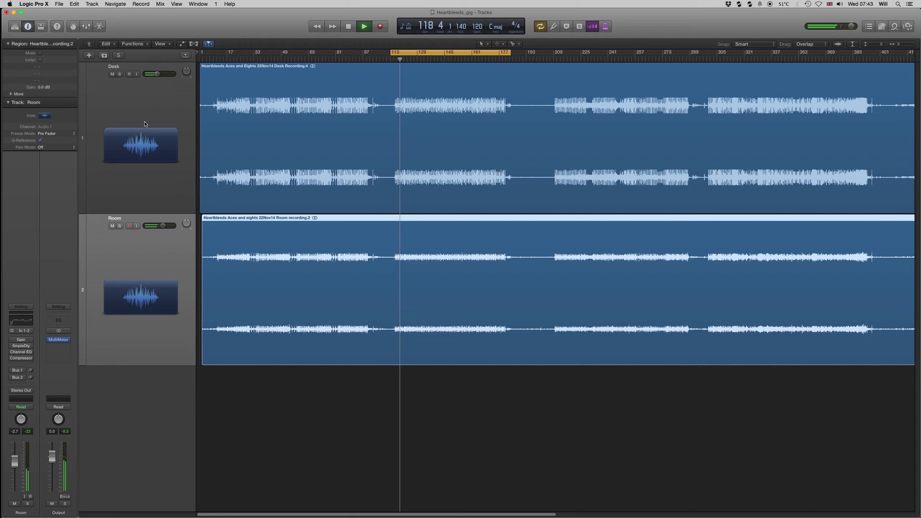
pyautogui.click(89, 30)
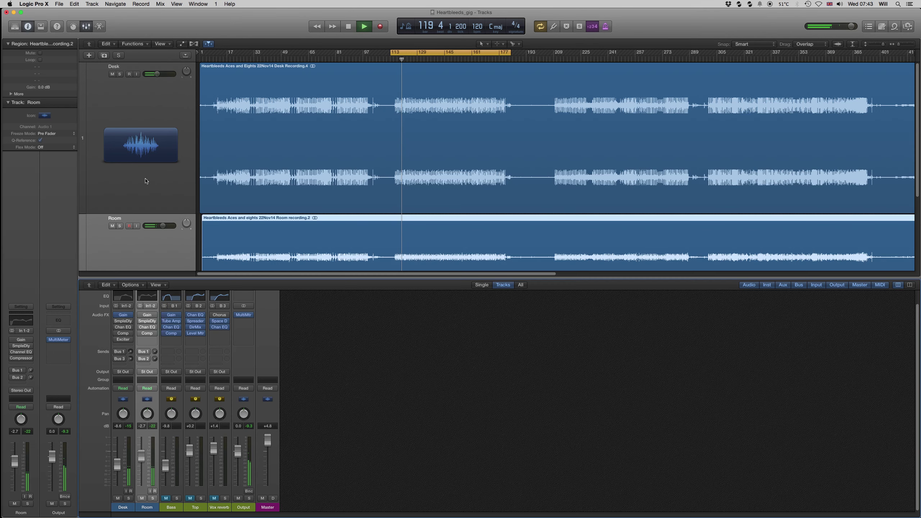
pyautogui.moveTo(237, 452); pyautogui.dragTo(237, 466)
pyautogui.moveTo(141, 455); pyautogui.dragTo(135, 511)
pyautogui.moveTo(116, 465)
pyautogui.mouseDown()
pyautogui.moveTo(119, 455)
pyautogui.moveTo(117, 484)
pyautogui.moveTo(141, 467)
pyautogui.moveTo(142, 442)
pyautogui.moveTo(142, 458)
pyautogui.moveTo(118, 476)
pyautogui.moveTo(123, 452)
pyautogui.moveTo(118, 457)
pyautogui.mouseUp()
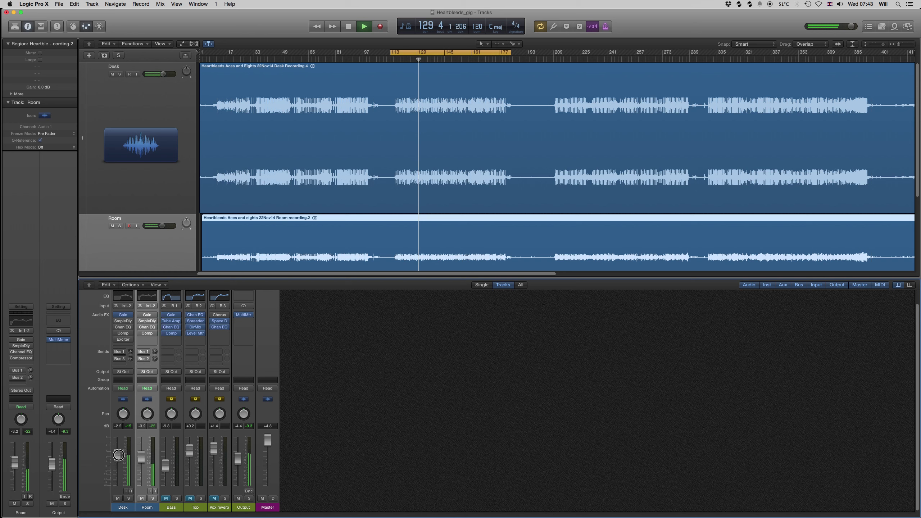
pyautogui.moveTo(143, 459); pyautogui.dragTo(143, 459)
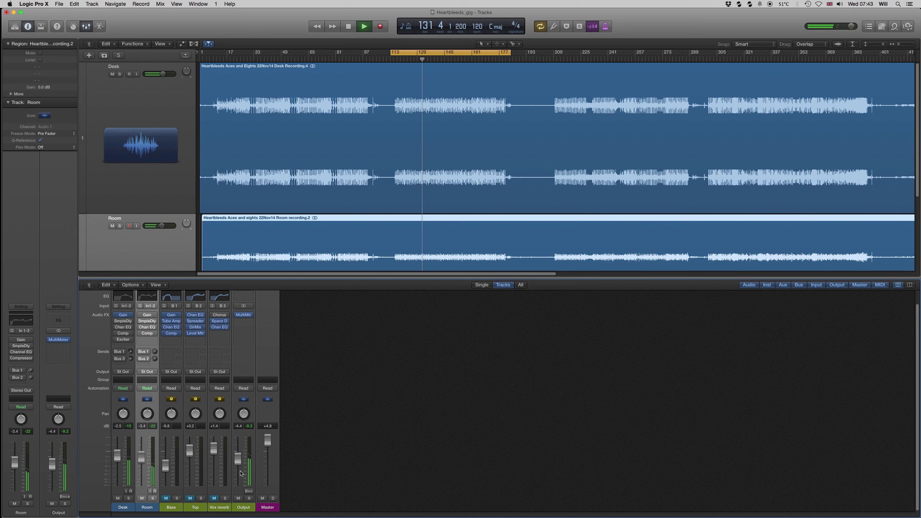
pyautogui.press('space')
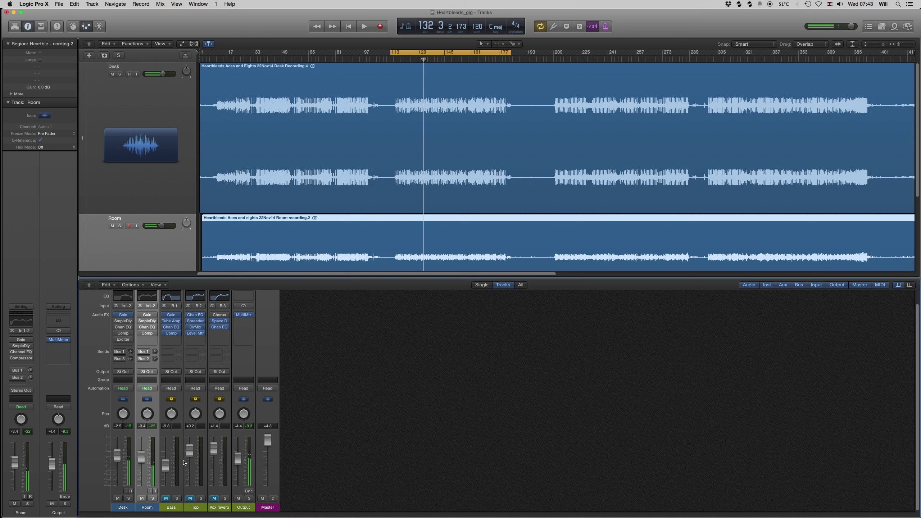
# Step: Switch on the Room channel's Gain plug-in, set the Desk fader to -4.7 dB and open the Gain settings
pyautogui.click(141, 315)
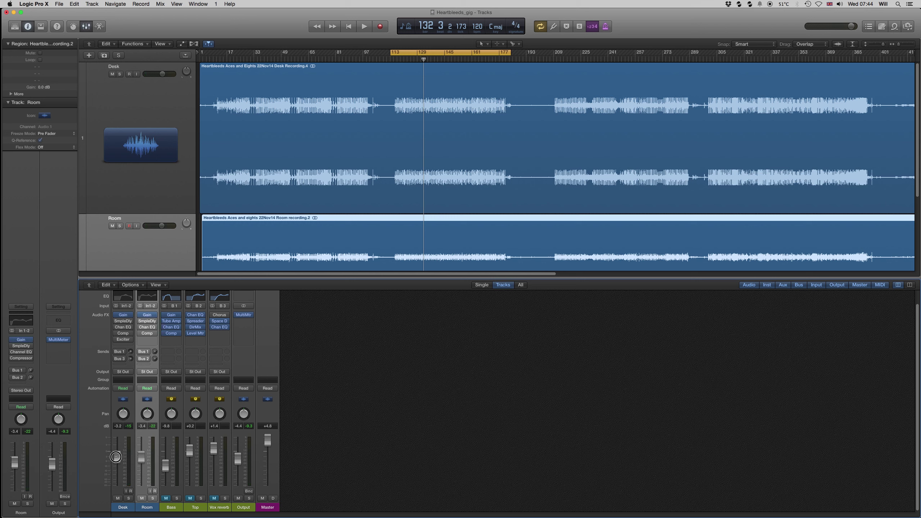
pyautogui.click(147, 314)
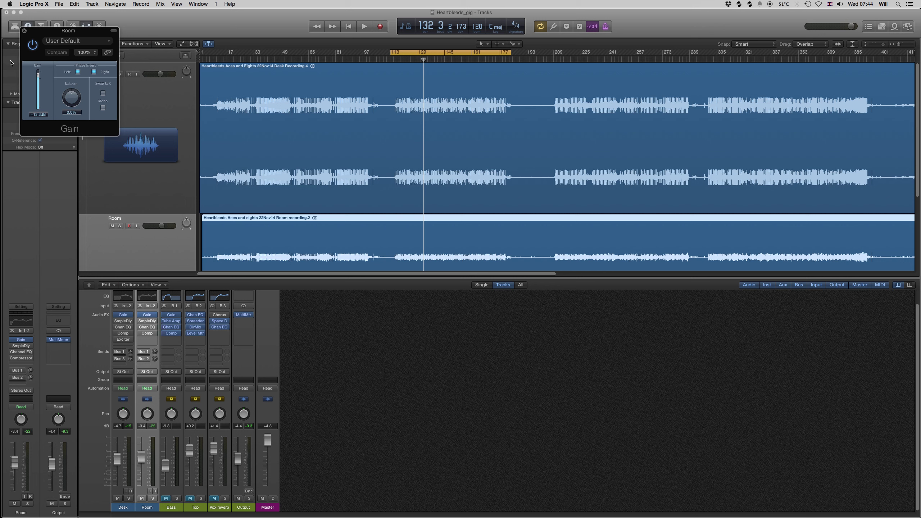
# Step: Switch on and open the Desk track's Channel EQ, solo Desk, and play it with the cycle start moved to about bar 121
pyautogui.click(25, 30)
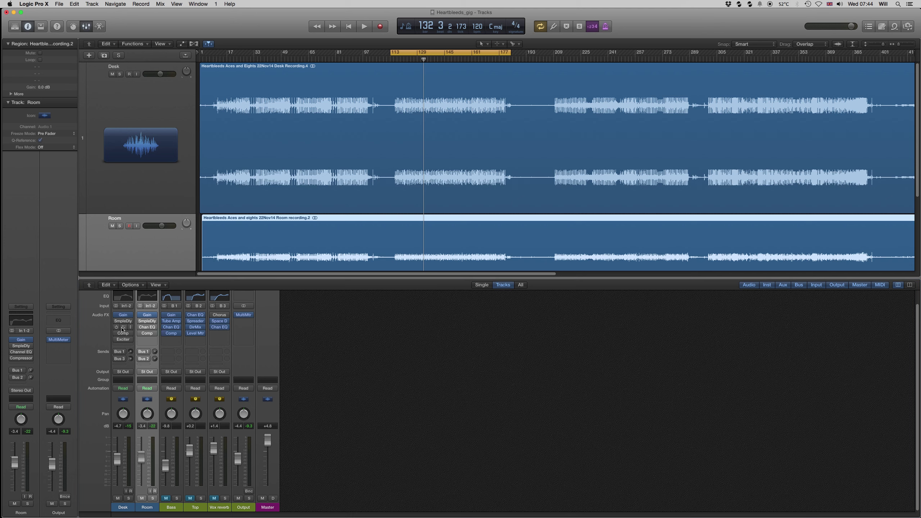
pyautogui.click(123, 328)
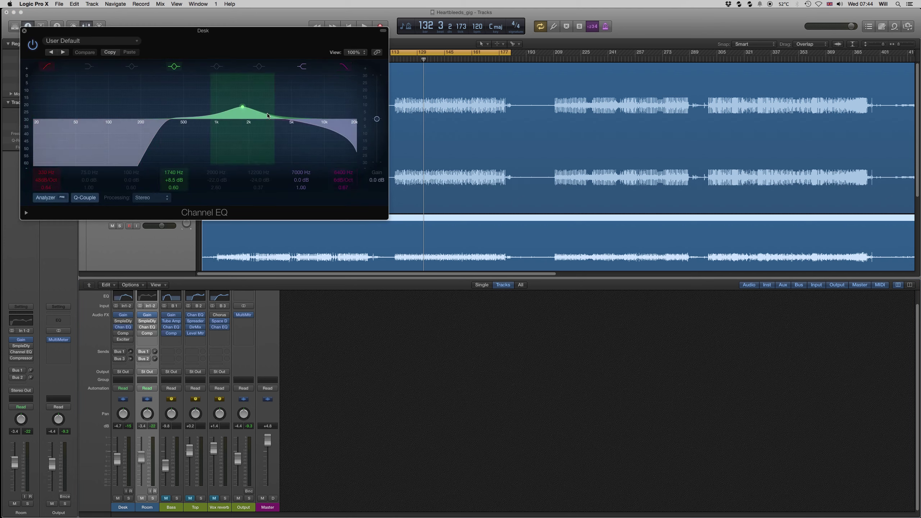
pyautogui.click(129, 499)
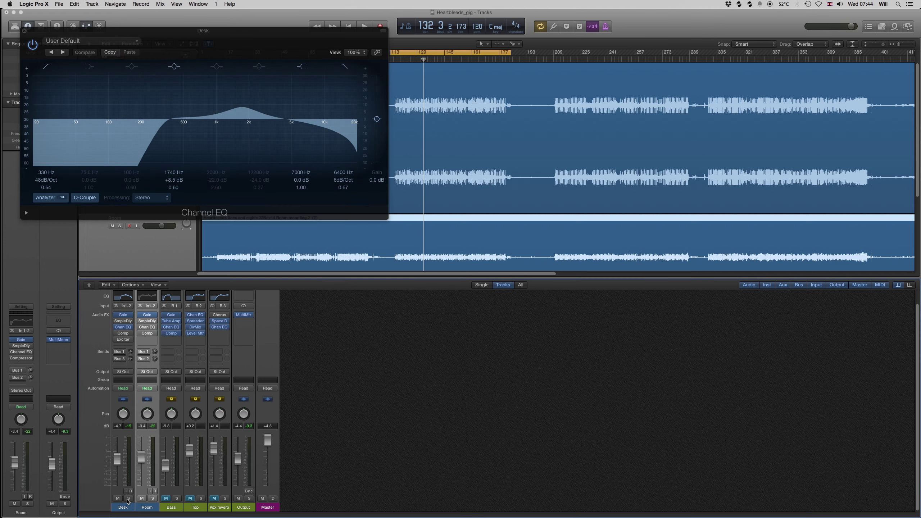
pyautogui.press('space')
pyautogui.press('space')
pyautogui.moveTo(392, 53); pyautogui.dragTo(406, 53)
pyautogui.press('space')
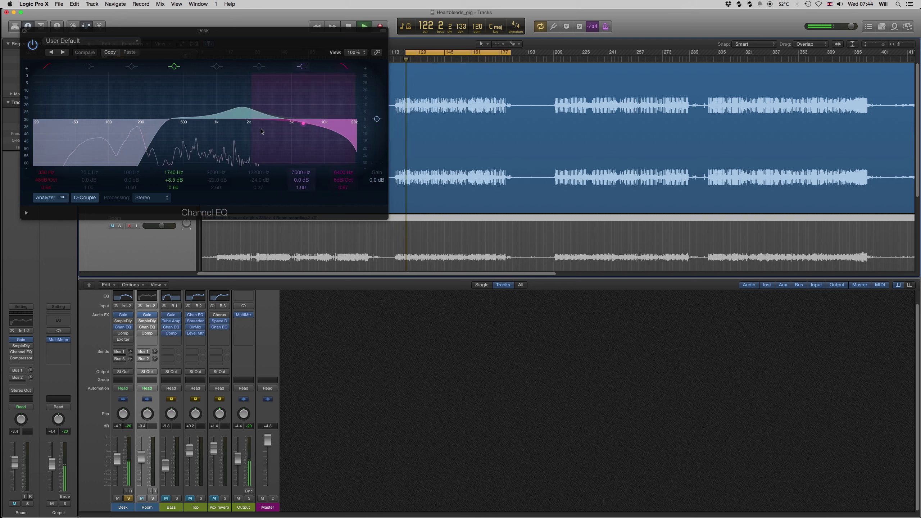
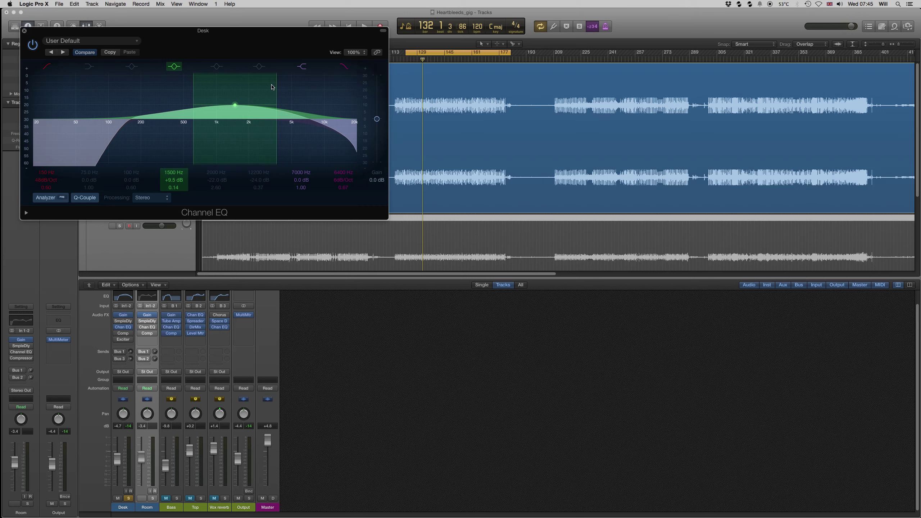
# Step: Solo the Room track as well, switch on and open its Channel EQ, and play the cycle
pyautogui.click(153, 499)
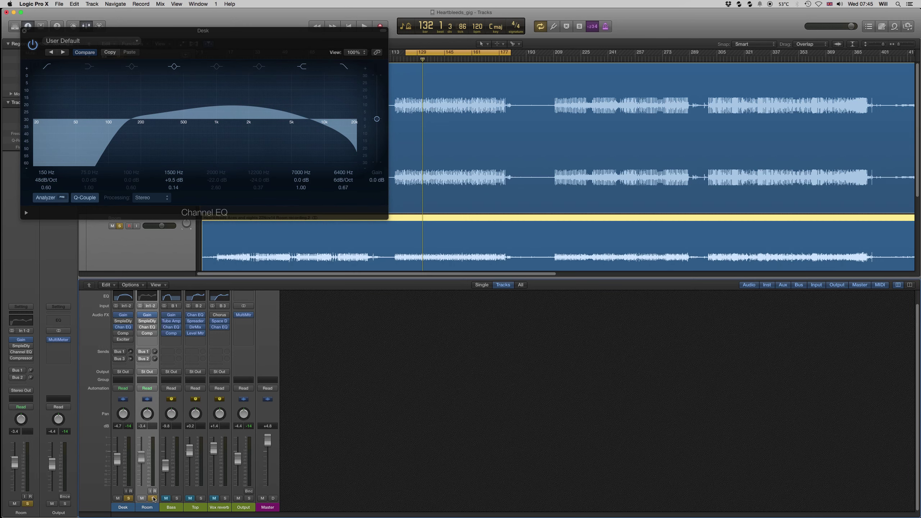
pyautogui.click(145, 329)
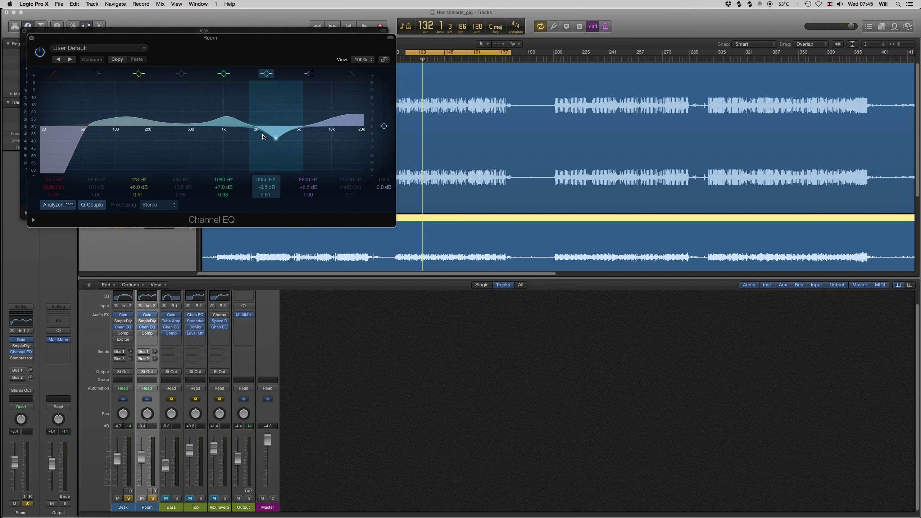
pyautogui.press('space')
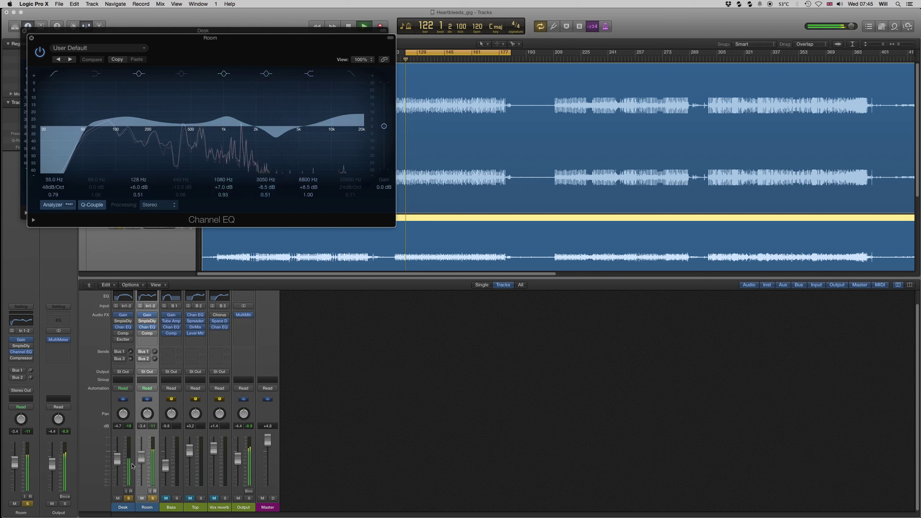
# Step: Set the Room fader to -7.8 dB with the Desk fader fully down, and retune the Room EQ's 1080 Hz band to 900 Hz, -1.0 dB
pyautogui.click(138, 464)
pyautogui.moveTo(138, 464)
pyautogui.mouseDown()
pyautogui.moveTo(138, 476)
pyautogui.moveTo(118, 473)
pyautogui.moveTo(117, 486)
pyautogui.moveTo(141, 463)
pyautogui.mouseUp()
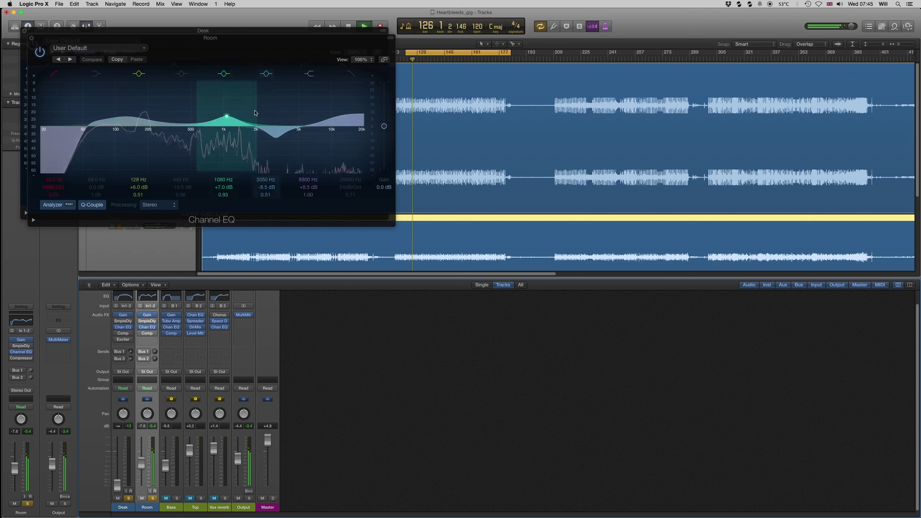
pyautogui.moveTo(223, 124); pyautogui.dragTo(214, 141)
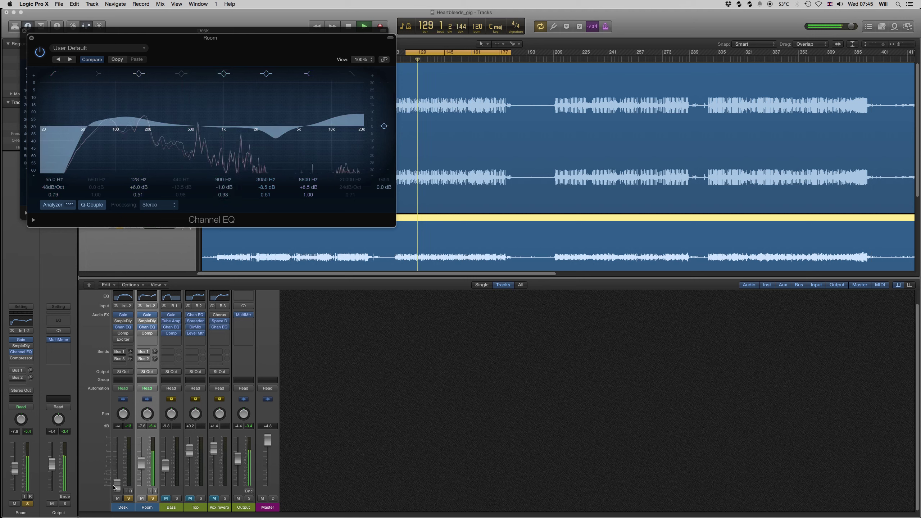
# Step: Raise the Desk fader to -5.8 dB and take both the Desk and Room tracks out of solo
pyautogui.moveTo(115, 483); pyautogui.dragTo(118, 458)
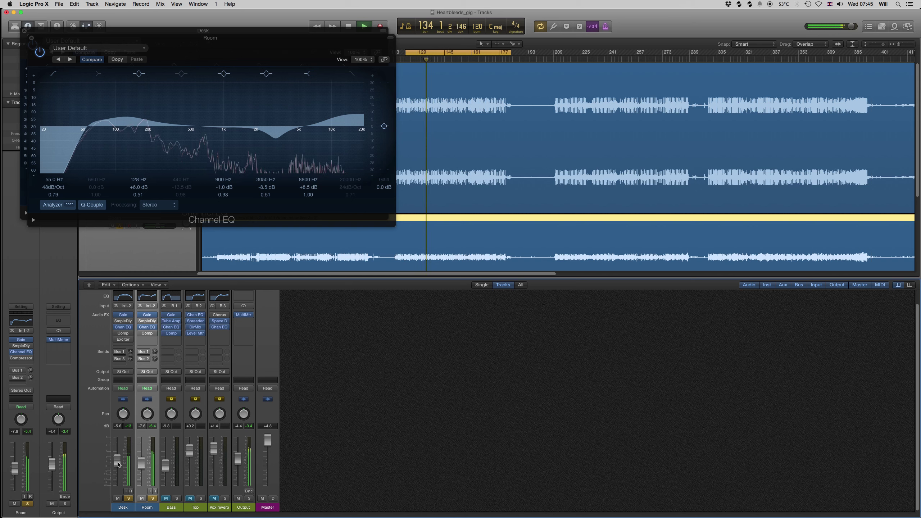
pyautogui.click(129, 498)
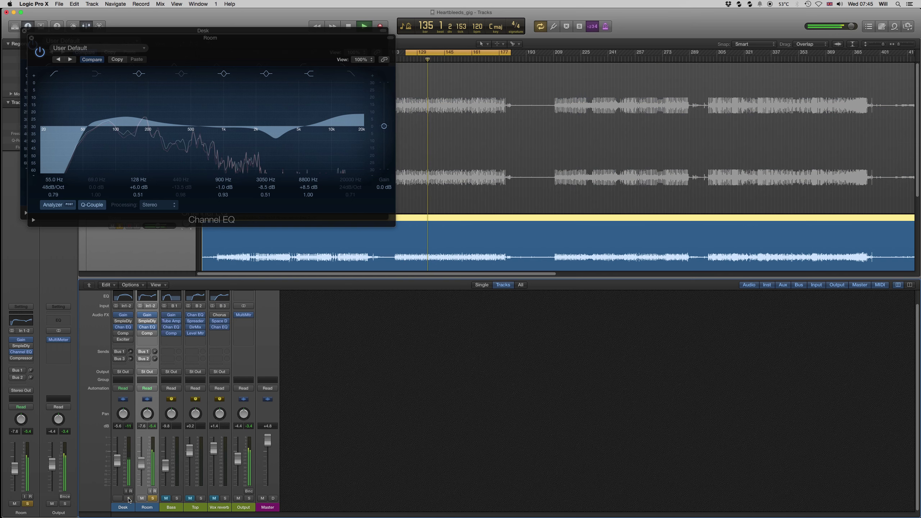
pyautogui.click(152, 498)
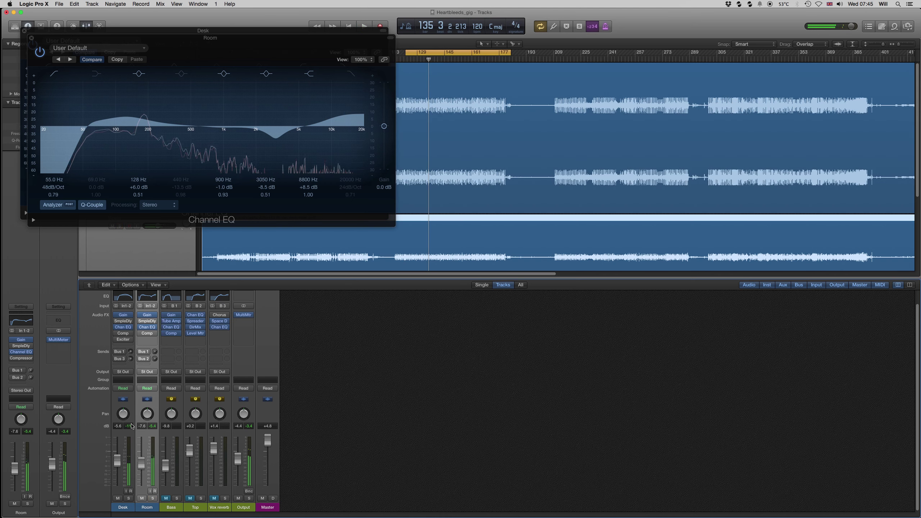
# Step: Switch on the Room channel's Compressor, open its settings and play the Room track soloed
pyautogui.click(147, 333)
pyautogui.click(147, 333)
pyautogui.click(148, 333)
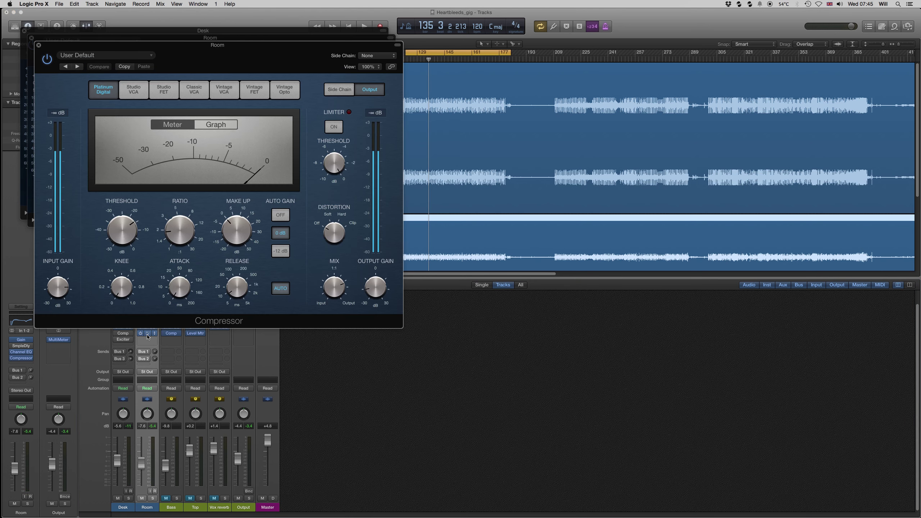
pyautogui.moveTo(145, 227)
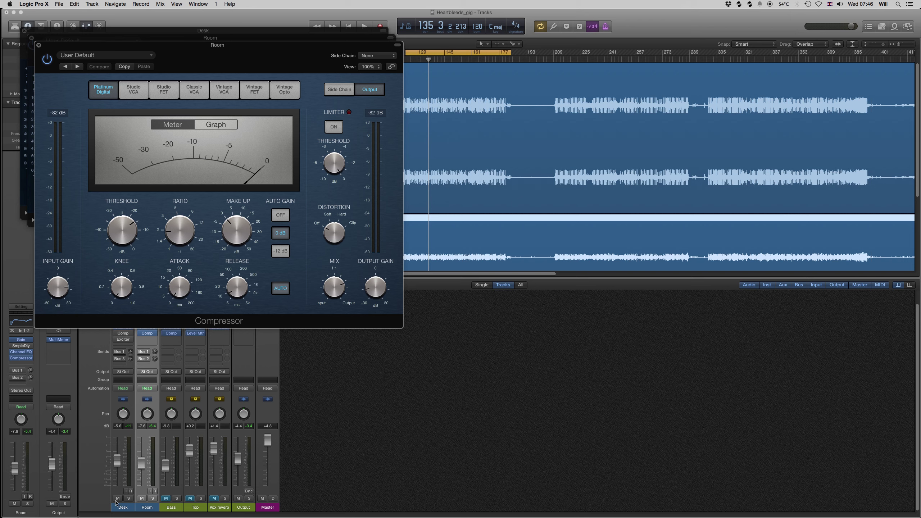
pyautogui.click(151, 499)
pyautogui.press('space')
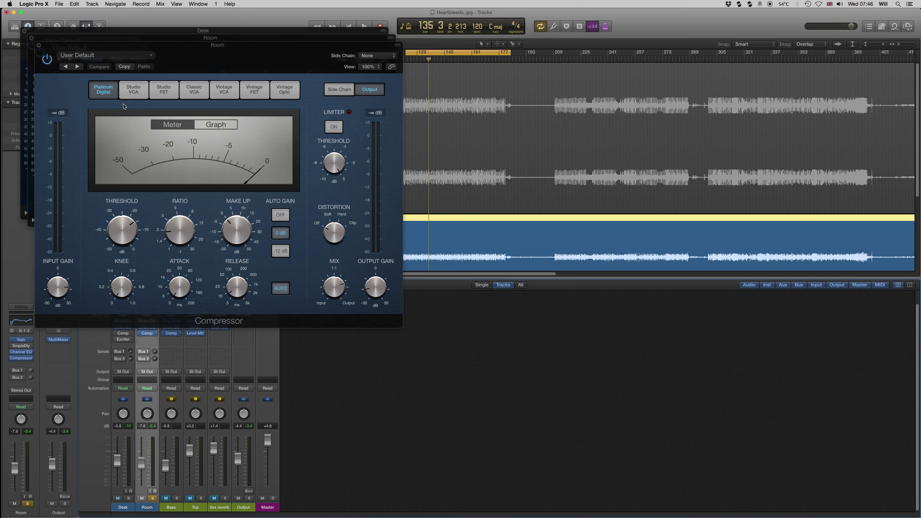
# Step: Toggle the Room Compressor's bypass during playback and adjust its input and output gain
pyautogui.click(47, 60)
pyautogui.click(47, 60)
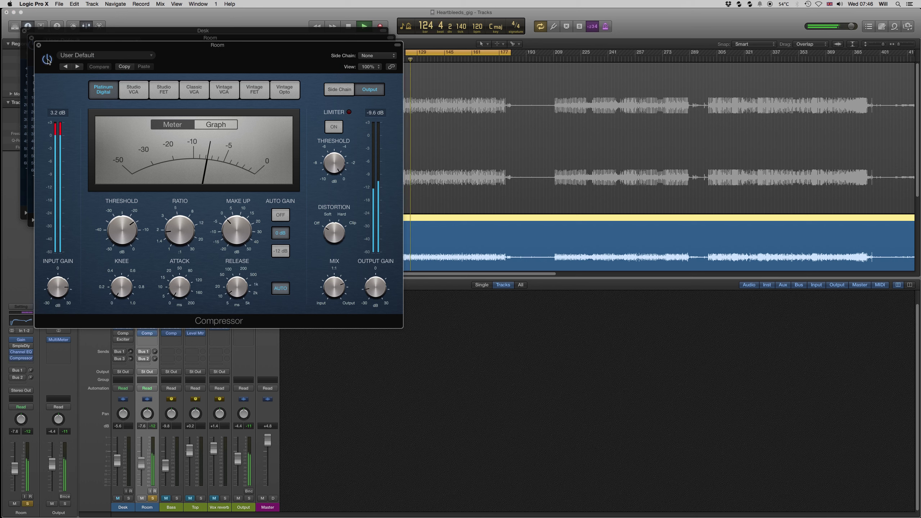
pyautogui.moveTo(59, 290); pyautogui.dragTo(56, 301)
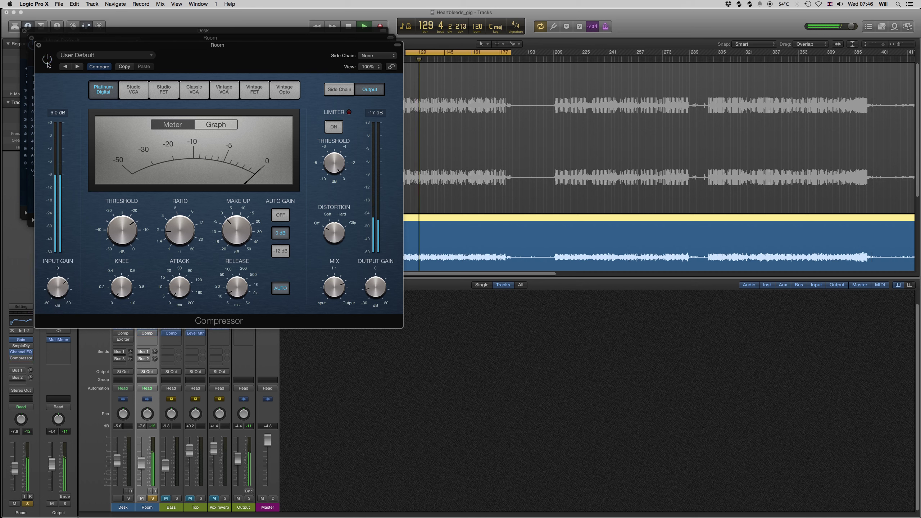
pyautogui.moveTo(57, 293); pyautogui.dragTo(57, 287)
pyautogui.moveTo(377, 288); pyautogui.dragTo(379, 290)
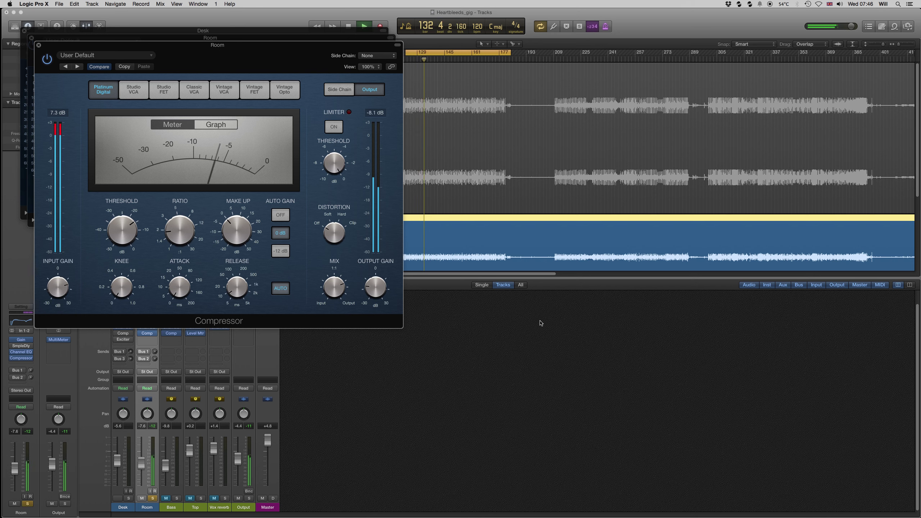
# Step: Compare the Room track with the Compressor bypassed and active, leaving it bypassed for playback
pyautogui.press('space')
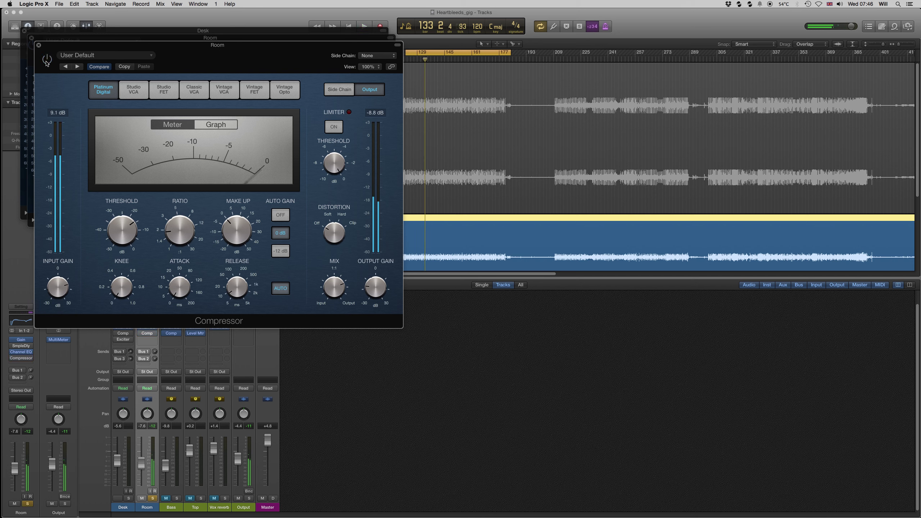
pyautogui.click(46, 59)
pyautogui.click(47, 59)
pyautogui.click(47, 59)
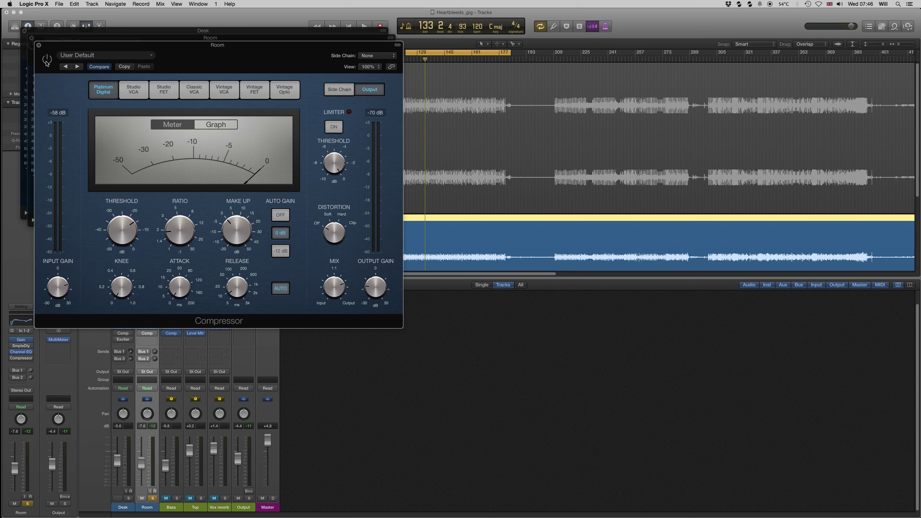
pyautogui.click(46, 62)
pyautogui.moveTo(380, 289)
pyautogui.moveTo(227, 234)
pyautogui.click(46, 61)
pyautogui.press('space')
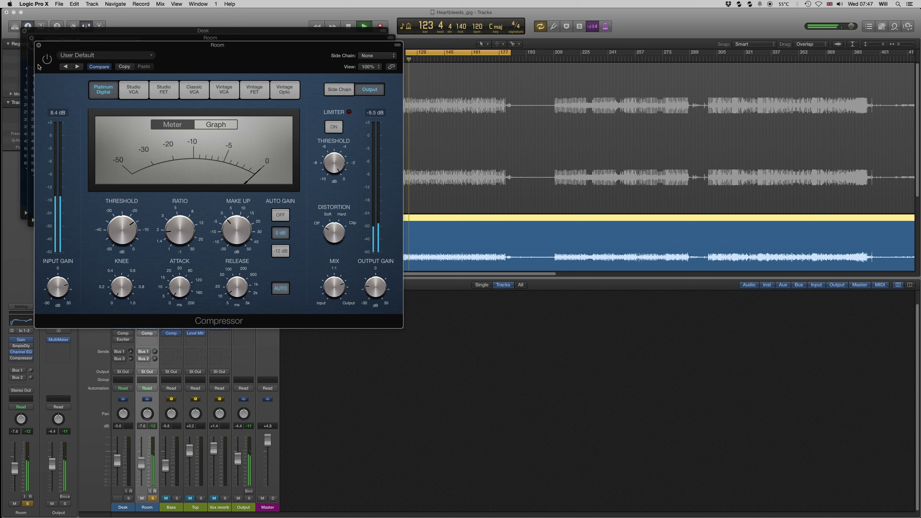
# Step: Adjust the Compressor's output gain during playback, toggle its bypass to compare levels, and stop playback
pyautogui.click(376, 283)
pyautogui.moveTo(375, 283); pyautogui.dragTo(375, 263)
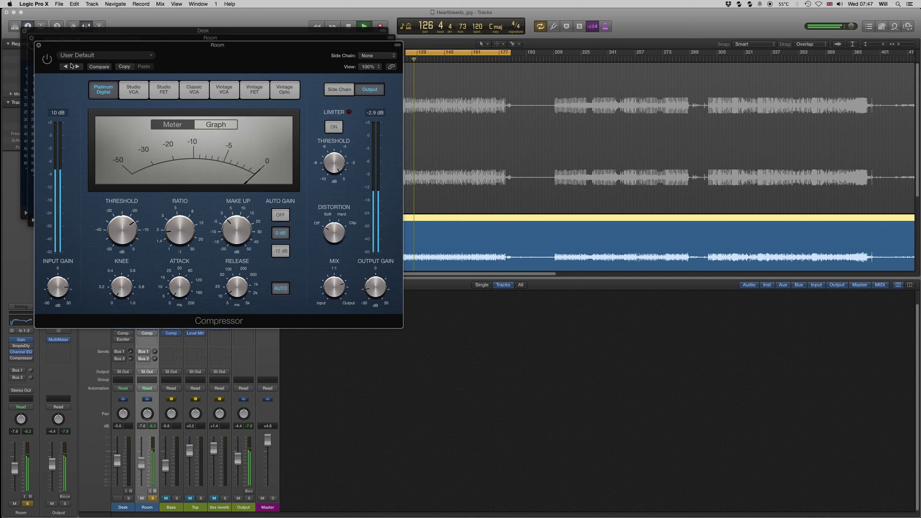
pyautogui.click(47, 60)
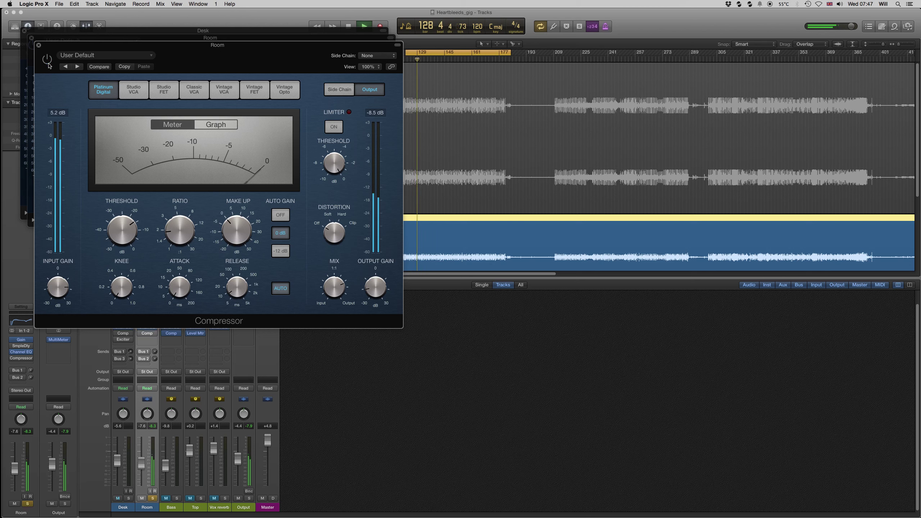
pyautogui.press('space')
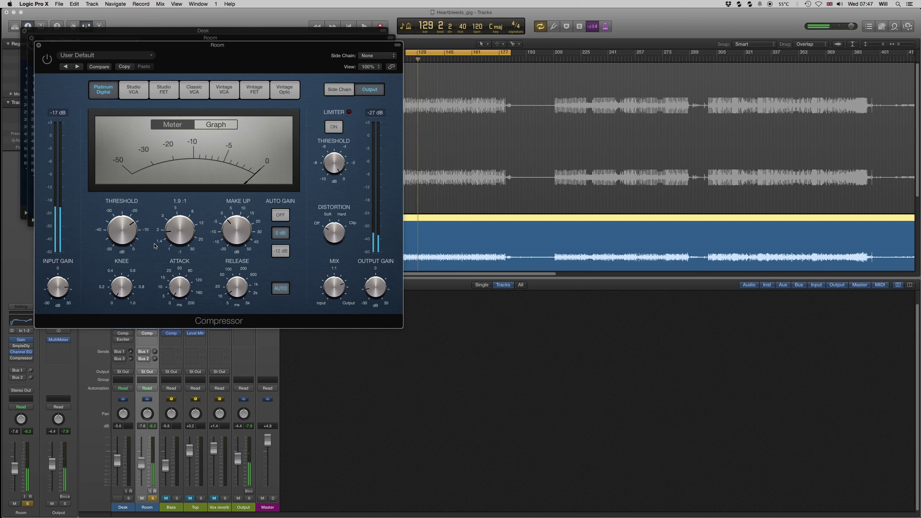
# Step: Set the Compressor's threshold to -10.0 dB, switch its display to Graph, and lower the threshold further during playback
pyautogui.moveTo(131, 236); pyautogui.dragTo(129, 223)
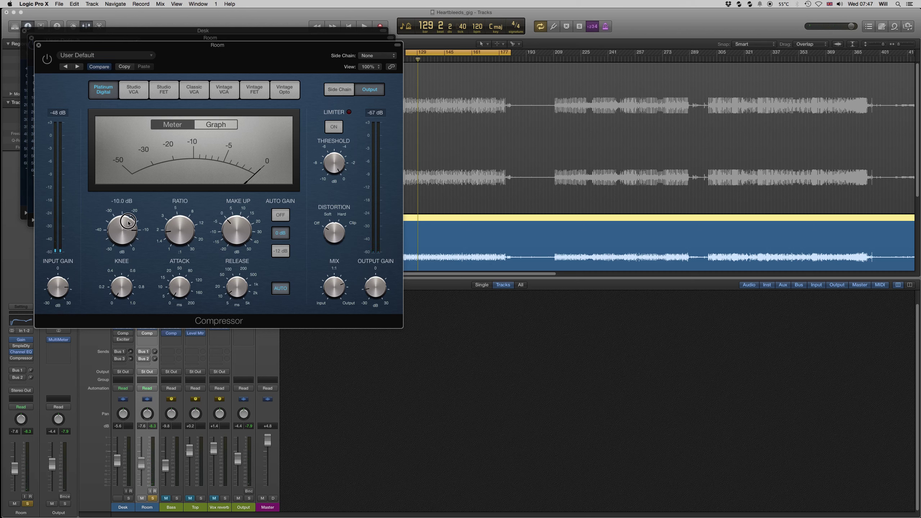
pyautogui.click(222, 122)
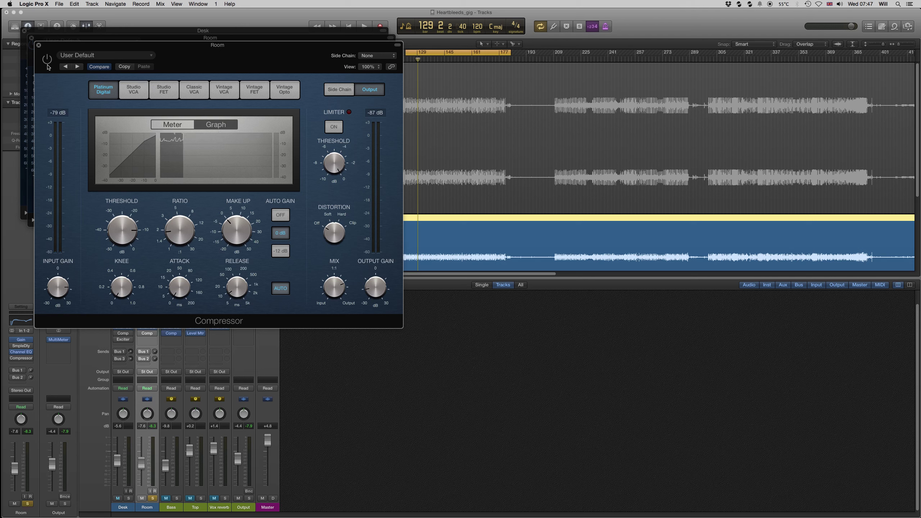
pyautogui.press('space')
pyautogui.moveTo(122, 232); pyautogui.dragTo(118, 253)
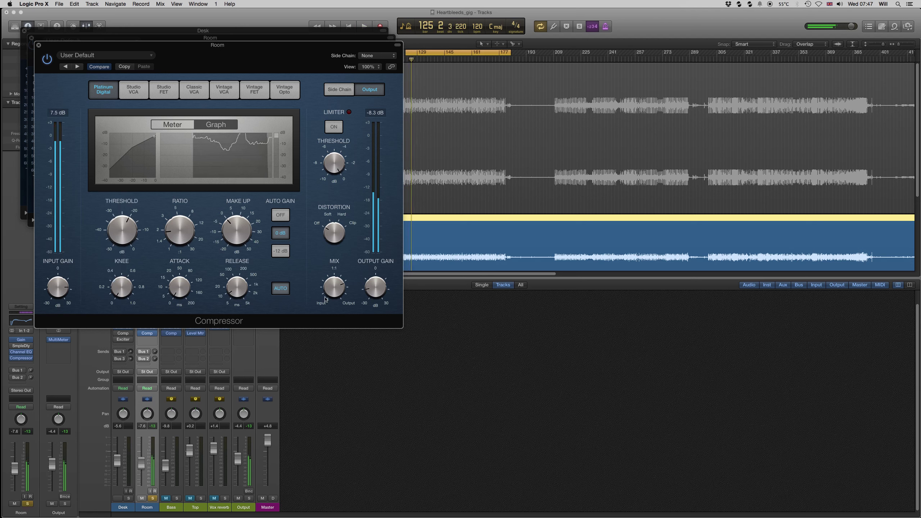
# Step: Set the Room Compressor's mix to 0.0 % and play the track briefly to hear it uncompressed
pyautogui.moveTo(336, 289)
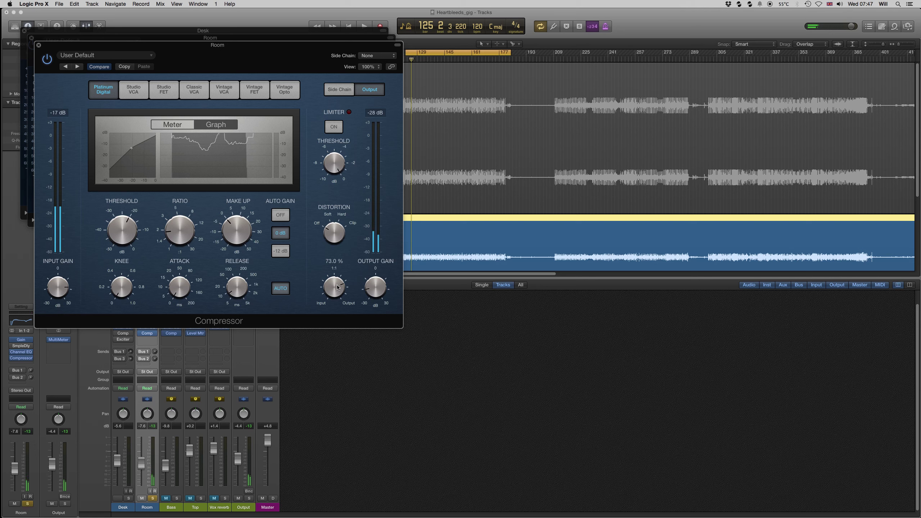
pyautogui.moveTo(337, 287); pyautogui.dragTo(328, 329)
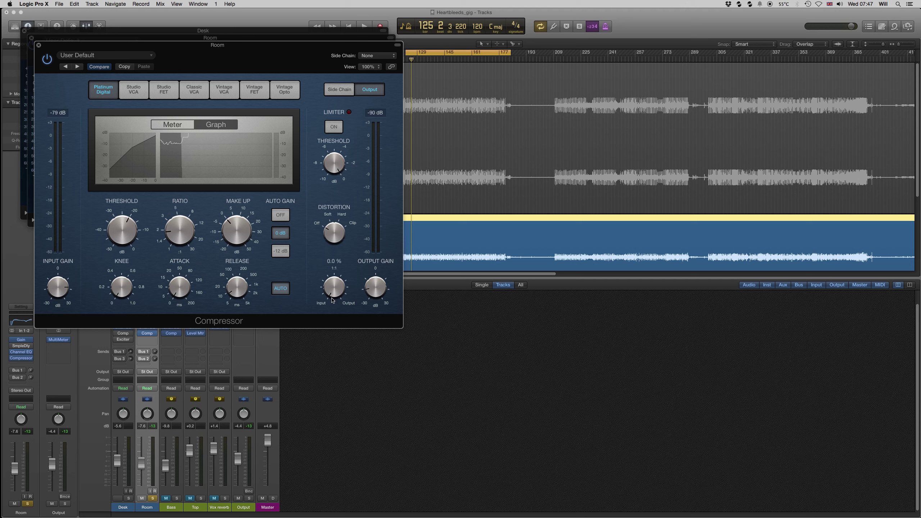
pyautogui.press('space')
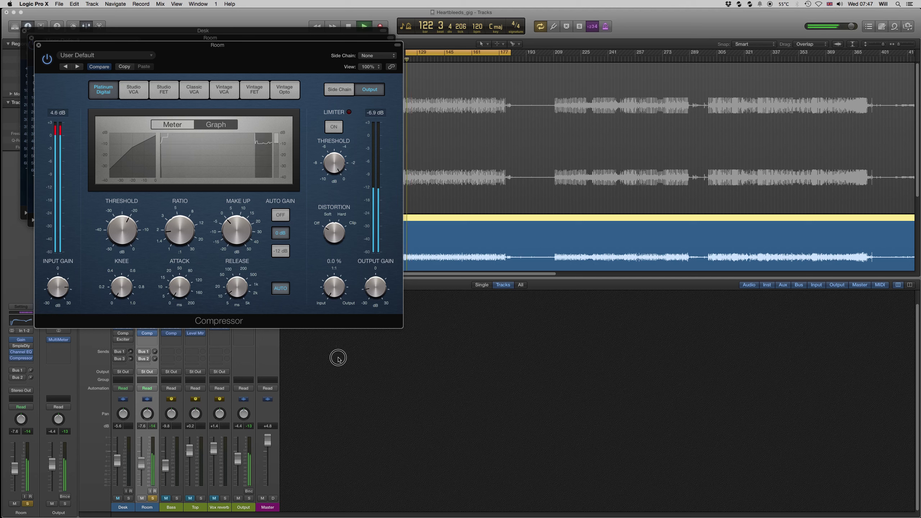
pyautogui.press('space')
pyautogui.moveTo(337, 292); pyautogui.dragTo(327, 423)
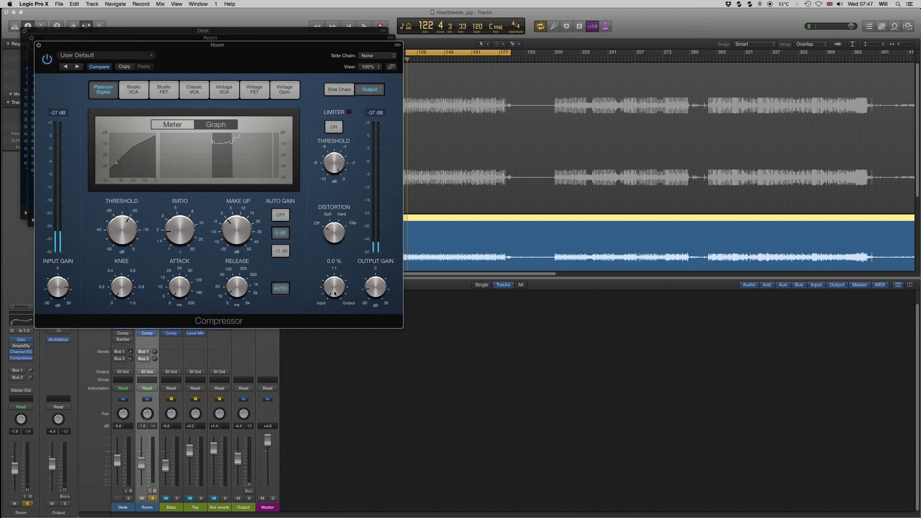
# Step: Set the Compressor's mix to 100.0 % and its threshold to about -22.5 dB, and toggle its bypass during playback
pyautogui.moveTo(334, 293); pyautogui.dragTo(262, 204)
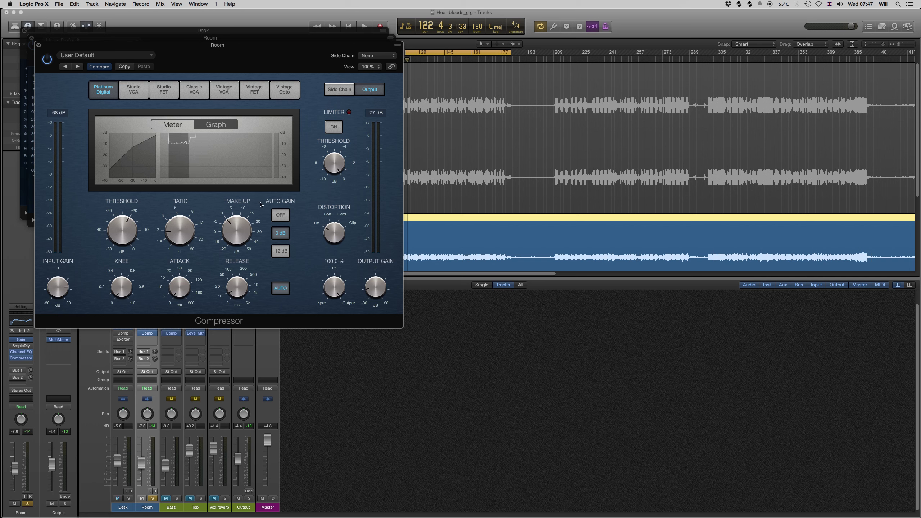
pyautogui.press('space')
pyautogui.moveTo(120, 229); pyautogui.dragTo(119, 227)
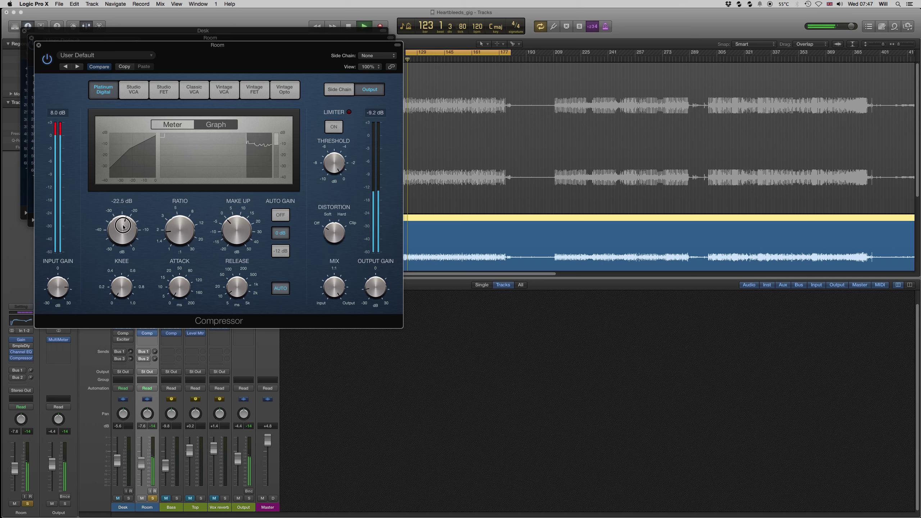
pyautogui.click(47, 59)
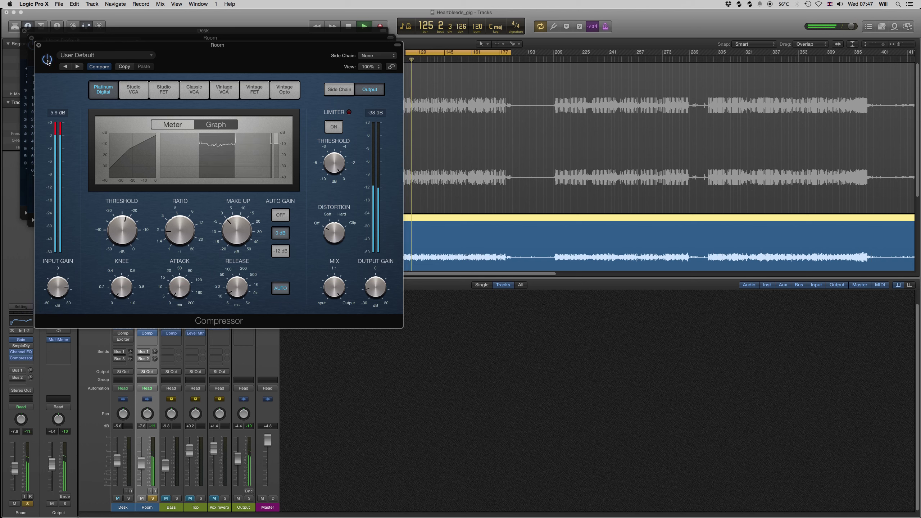
# Step: Set the Room Compressor's attack to about 4 ms, adjust its threshold and input gain during playback, bypass it and stop playback
pyautogui.click(175, 289)
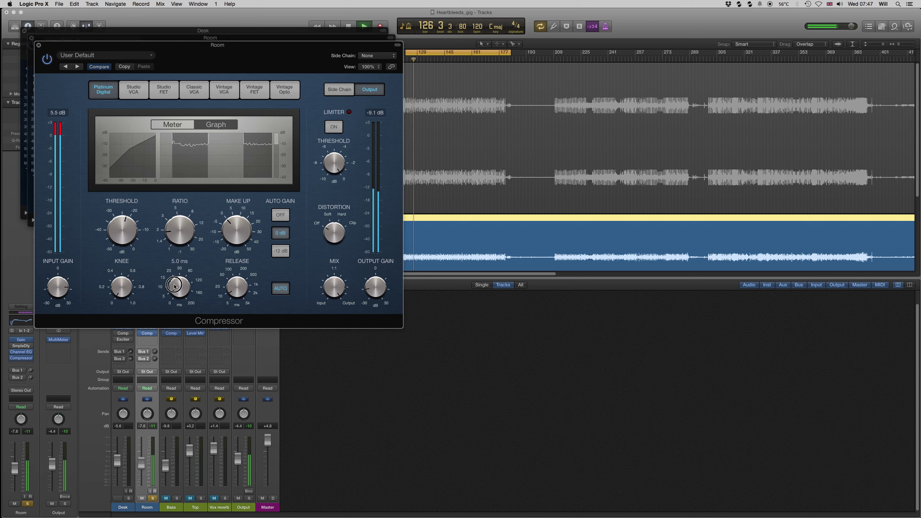
pyautogui.moveTo(239, 290)
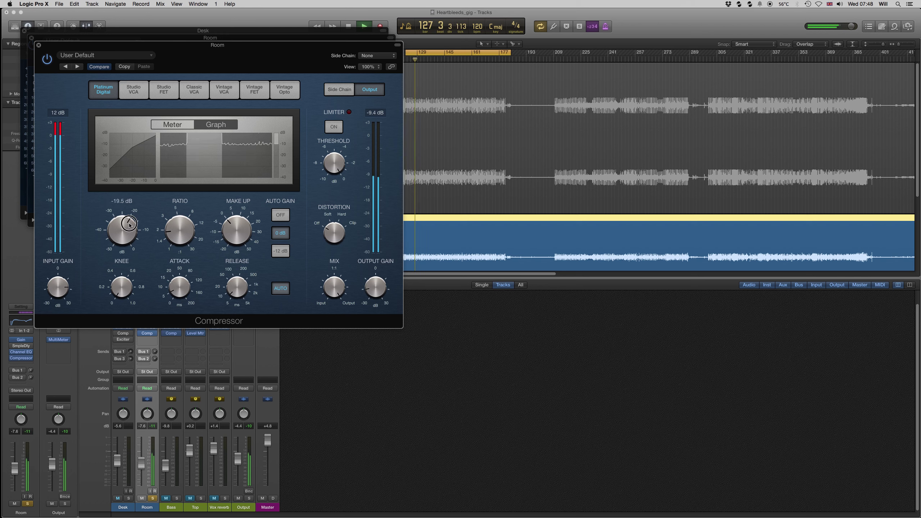
pyautogui.moveTo(126, 225); pyautogui.dragTo(120, 187)
pyautogui.moveTo(58, 286); pyautogui.dragTo(58, 297)
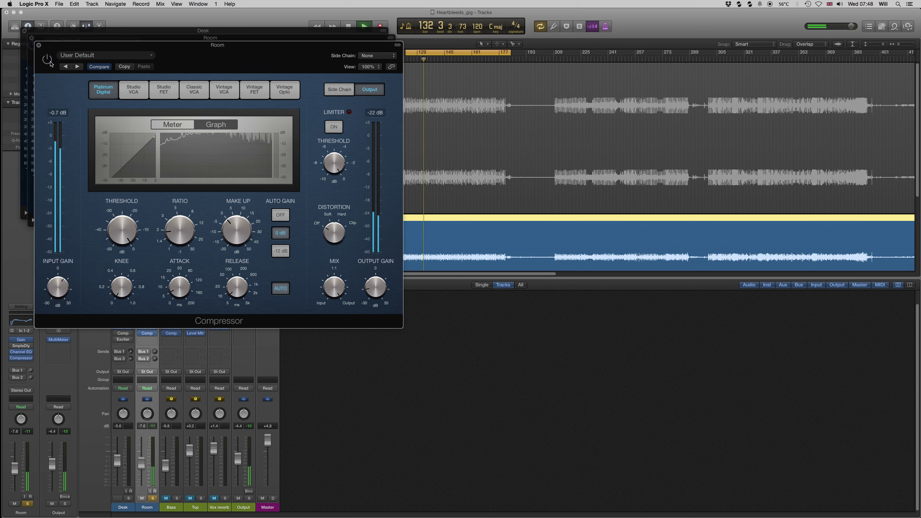
pyautogui.press('space')
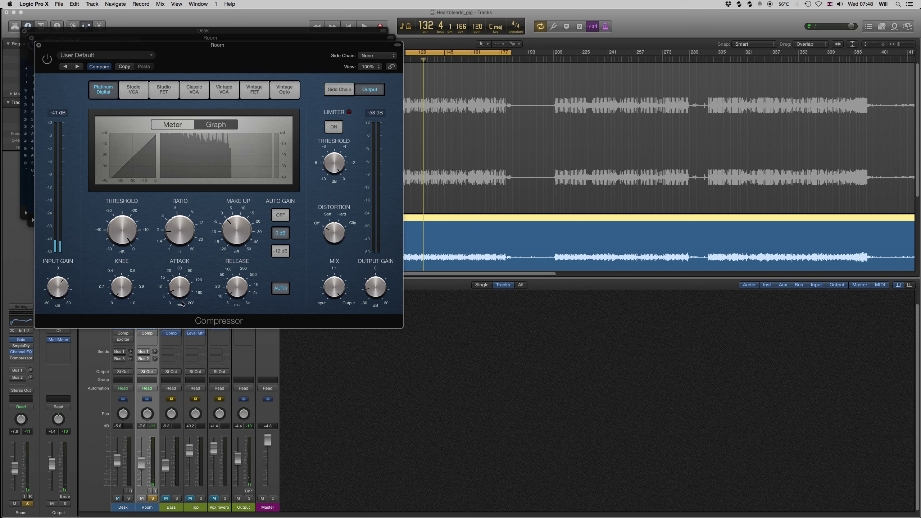
# Step: Move the Compressor window clear of the mixer and set Room's Bus 1 (Bass) send to 0.0 dB in Post Fader mode
pyautogui.moveTo(179, 294)
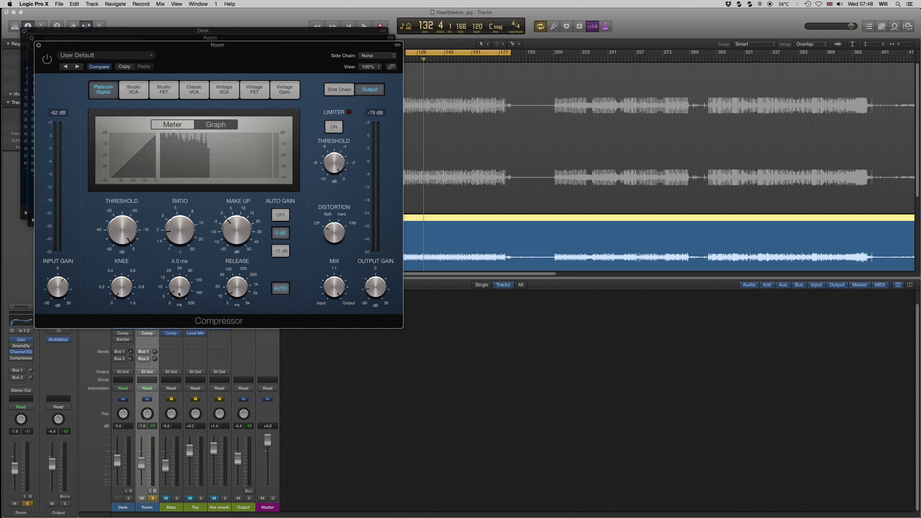
pyautogui.moveTo(227, 51); pyautogui.dragTo(575, 51)
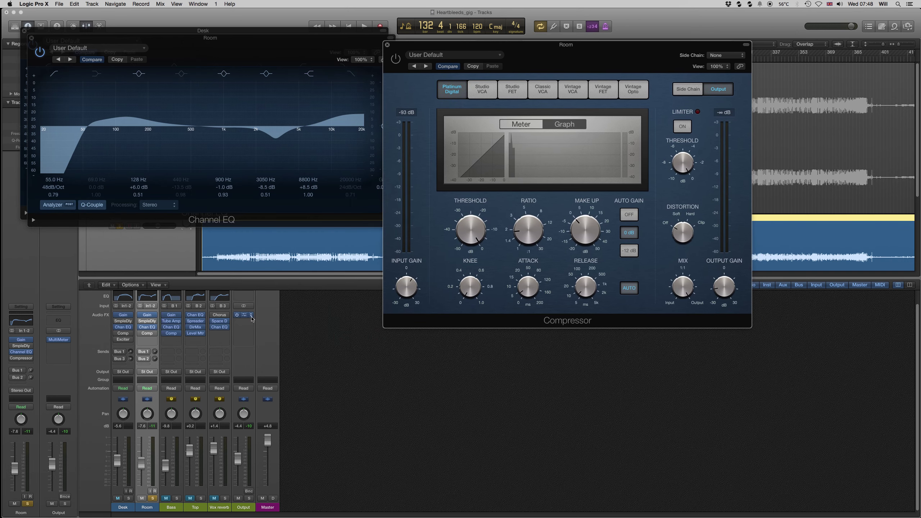
pyautogui.moveTo(141, 353)
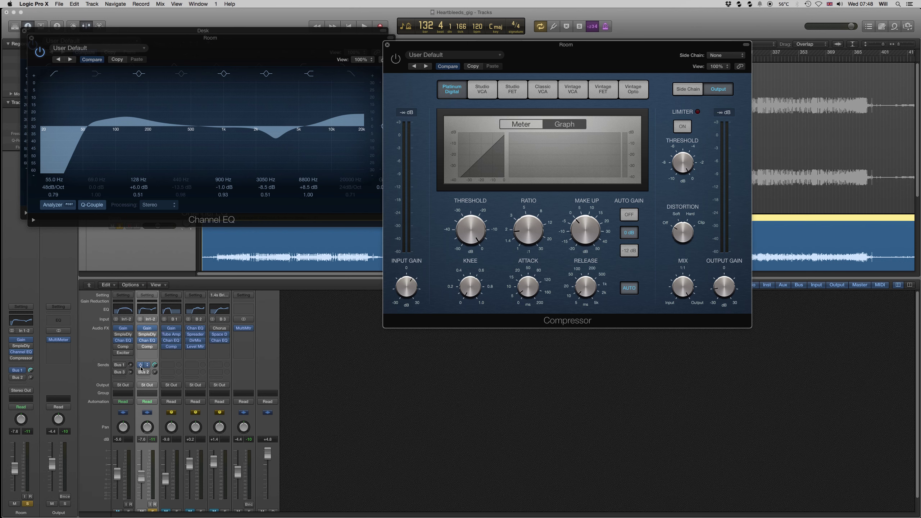
pyautogui.rightClick(154, 367)
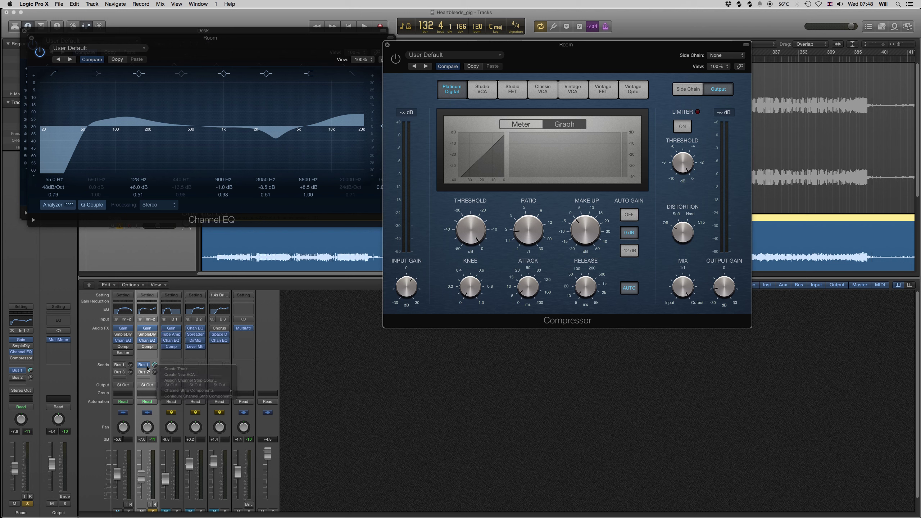
pyautogui.click(147, 370)
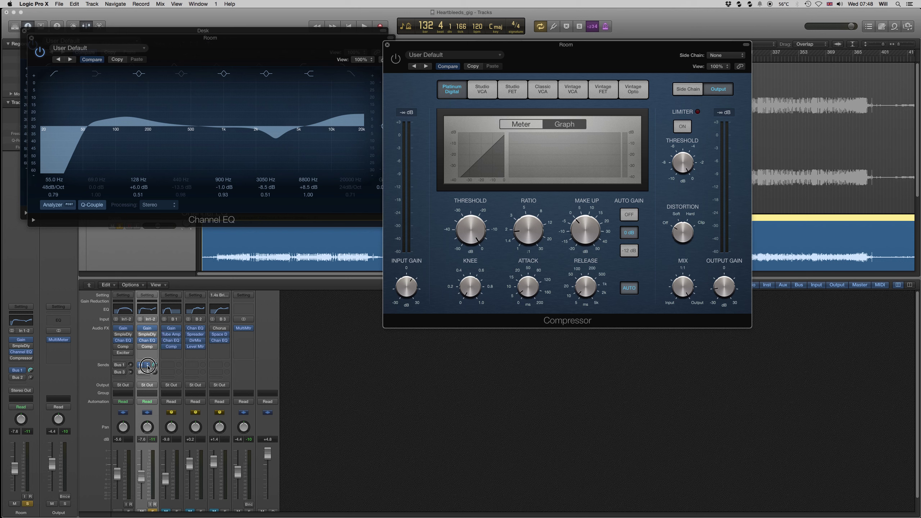
pyautogui.click(148, 370)
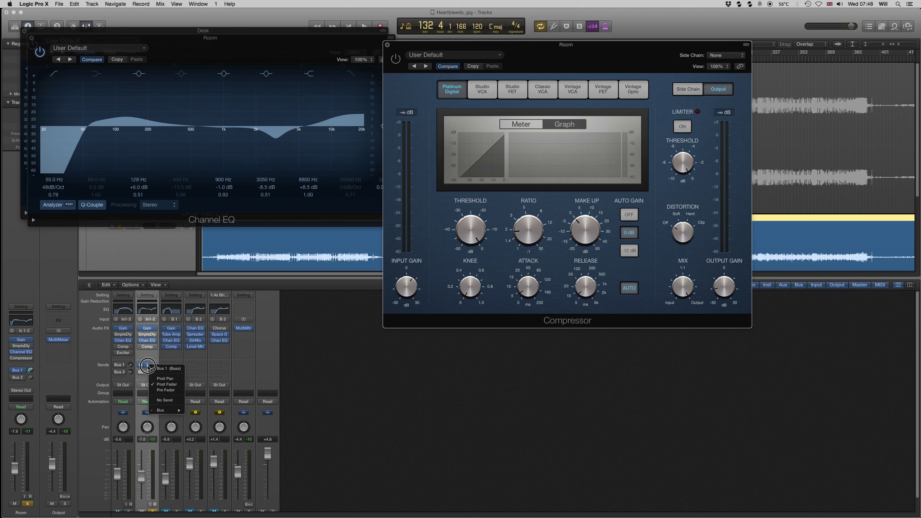
pyautogui.click(171, 384)
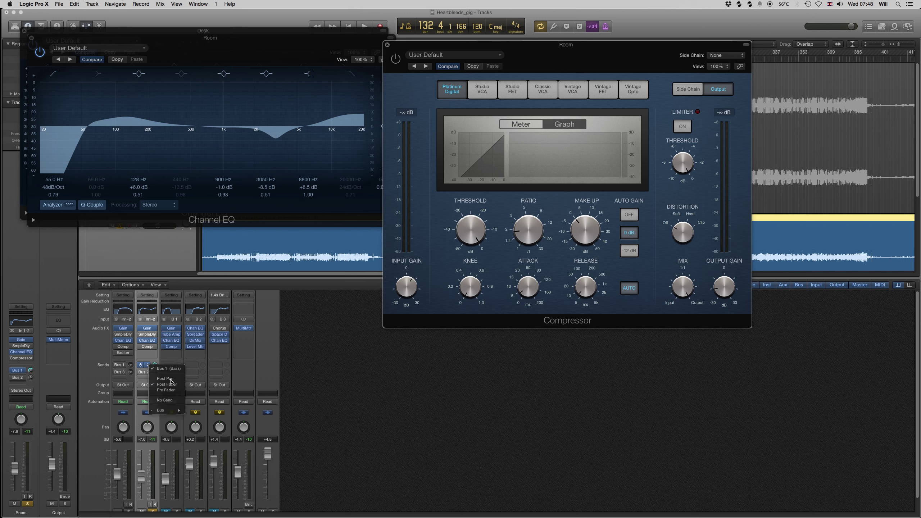
pyautogui.click(156, 365)
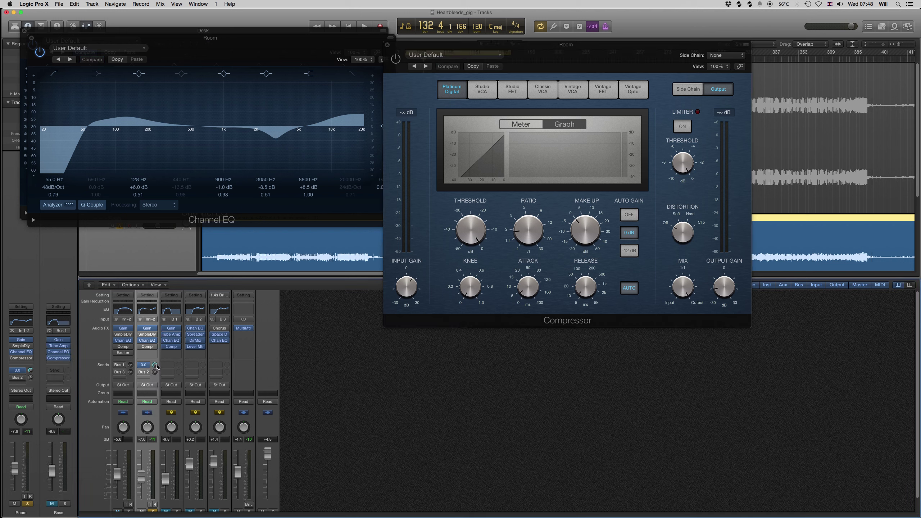
pyautogui.scroll(-1, 170, 467)
# Step: Unmute and solo Bass, and balance it with Room during playback, setting the Bass fader to -5.8 dB and Room to -9.8 dB
pyautogui.click(168, 437)
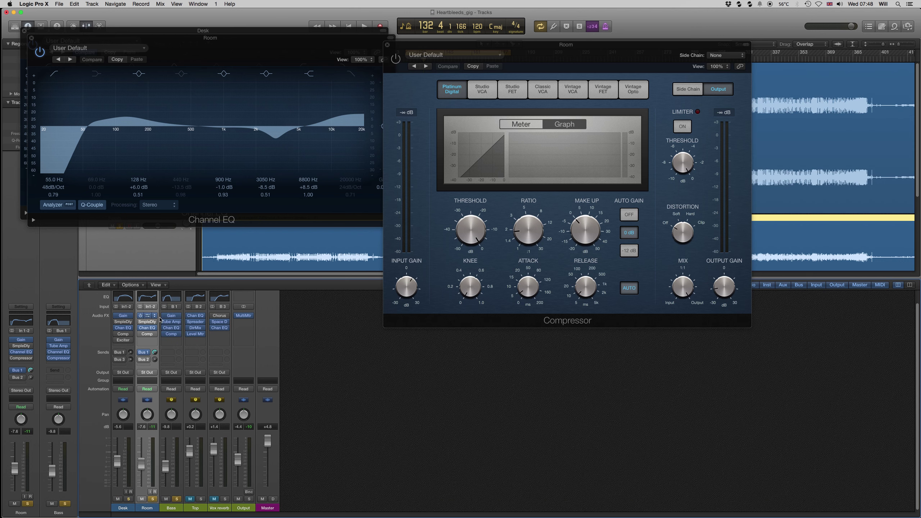
pyautogui.moveTo(147, 324)
pyautogui.moveTo(177, 324)
pyautogui.click(153, 499)
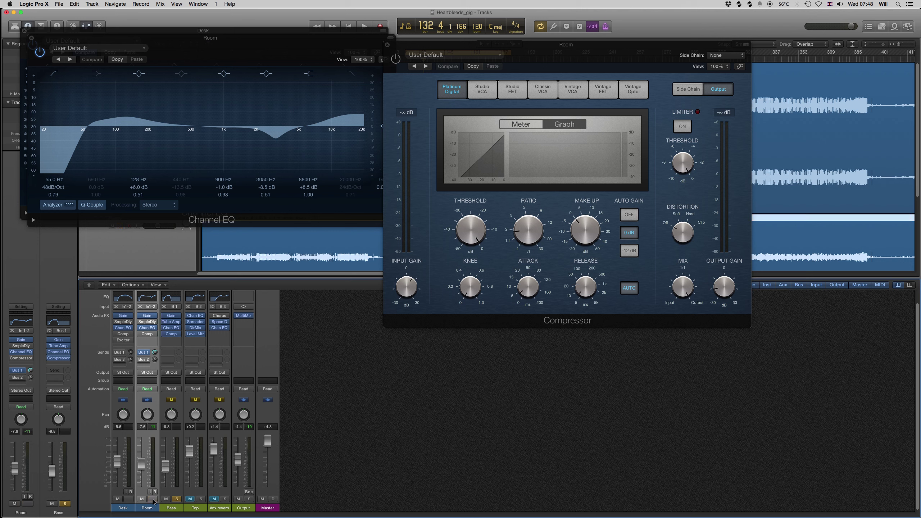
pyautogui.press('space')
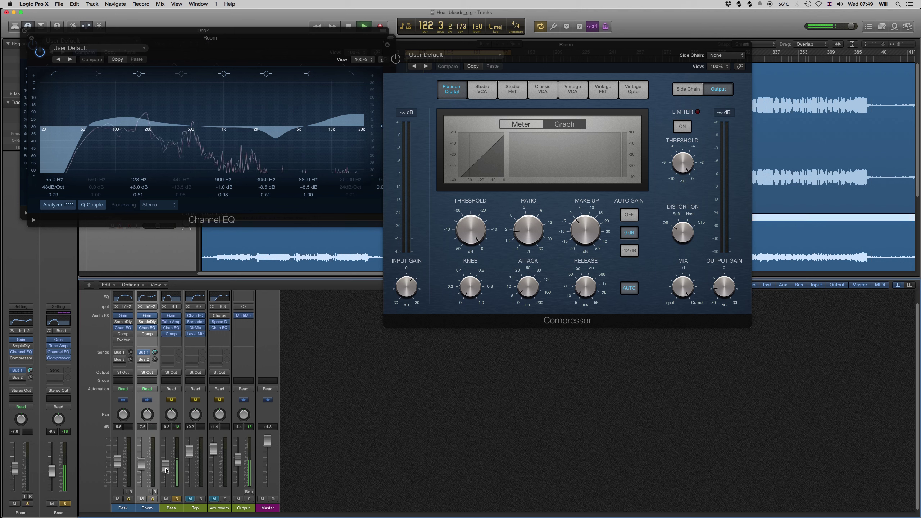
pyautogui.moveTo(165, 467); pyautogui.dragTo(166, 504)
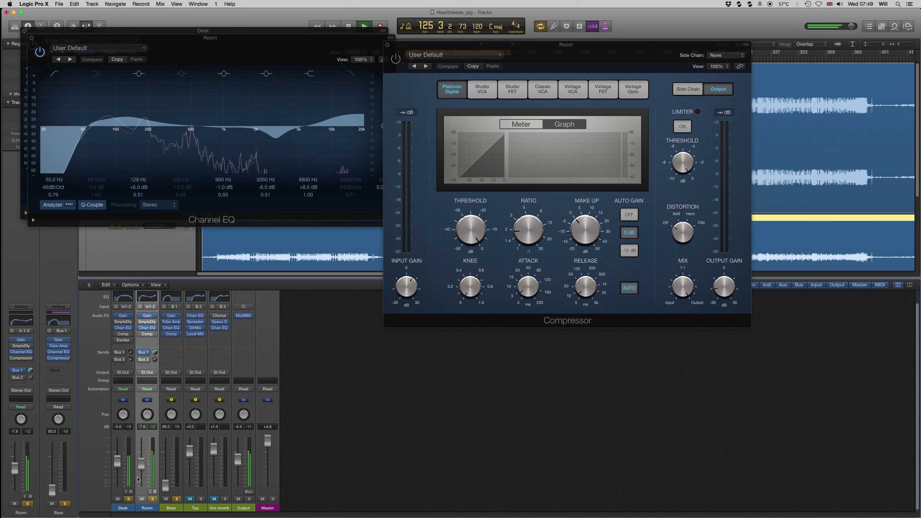
pyautogui.moveTo(140, 465); pyautogui.dragTo(164, 466)
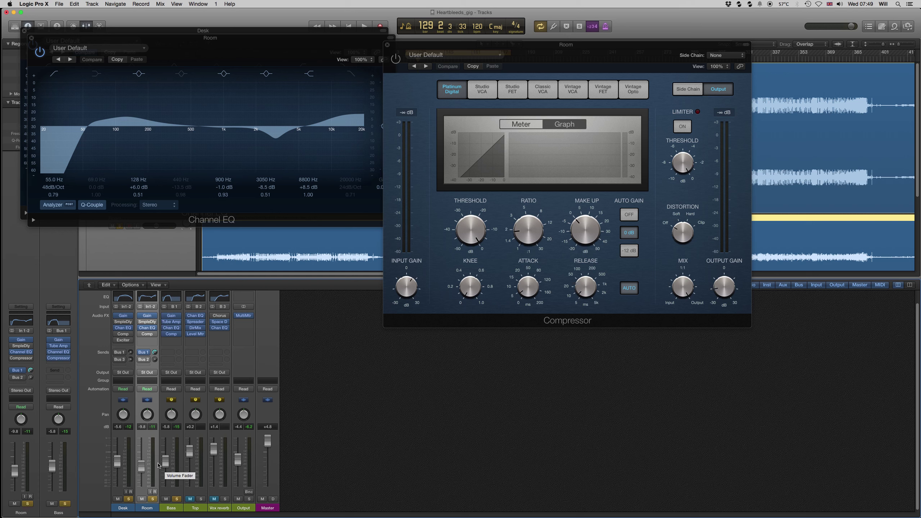
# Step: Raise Room's Bus 2 (Top) send and switch it from Post Pan to Post Fader
pyautogui.moveTo(148, 354)
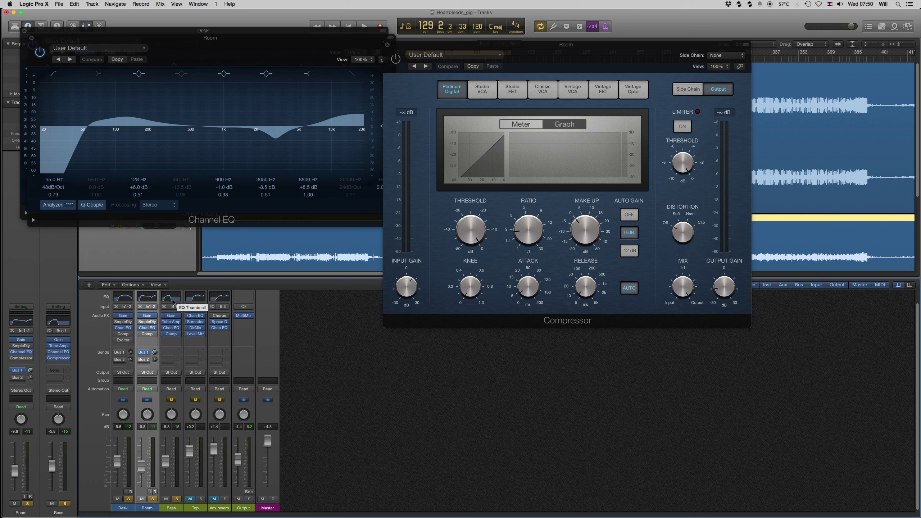
pyautogui.click(145, 363)
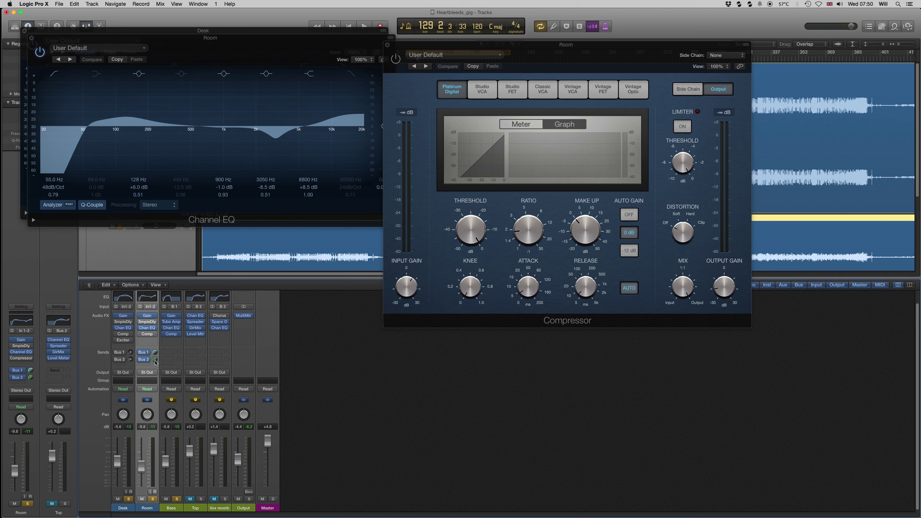
pyautogui.click(146, 362)
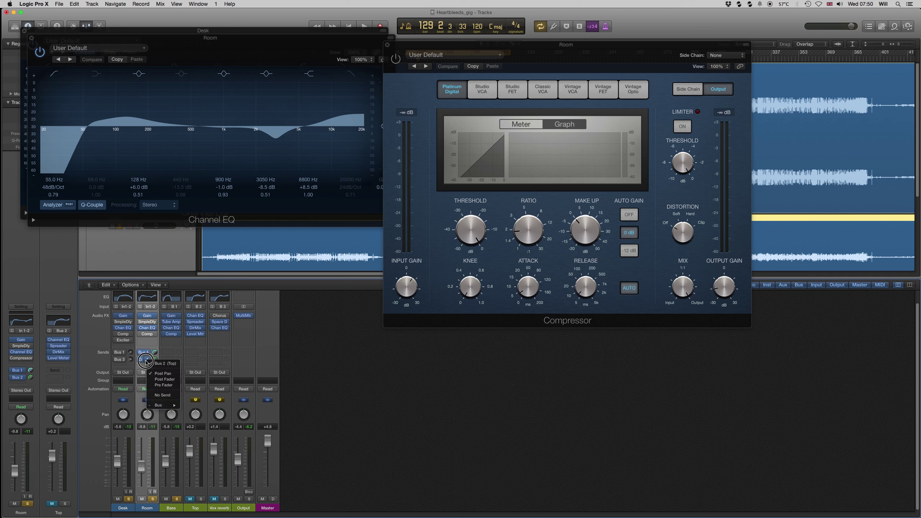
pyautogui.click(163, 374)
pyautogui.click(150, 362)
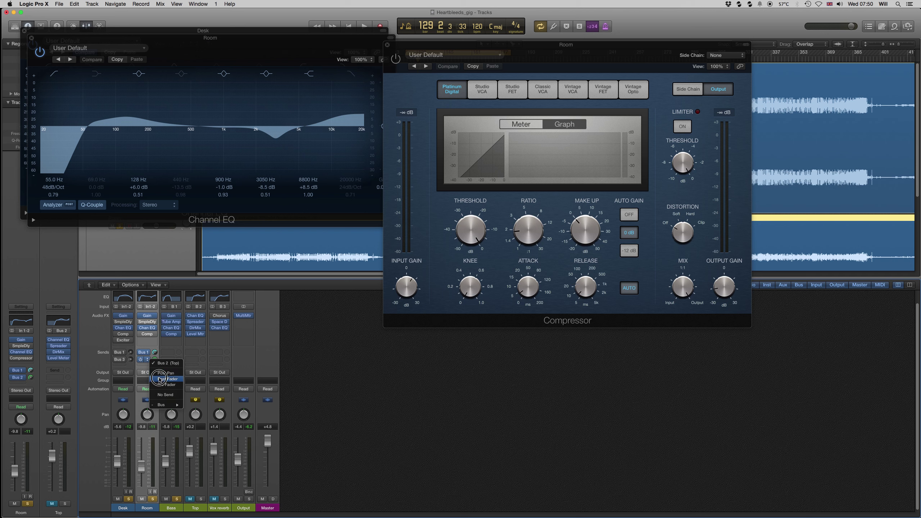
pyautogui.click(175, 359)
pyautogui.moveTo(202, 334)
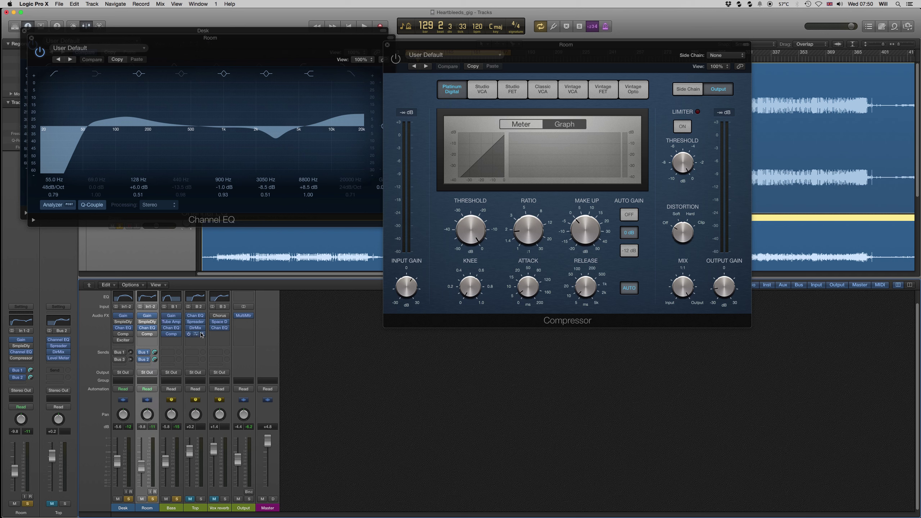
# Step: Solo Top instead of Bass, start playback and lower the Top fader to -3.3 dB
pyautogui.click(176, 499)
pyautogui.click(201, 499)
pyautogui.press('space')
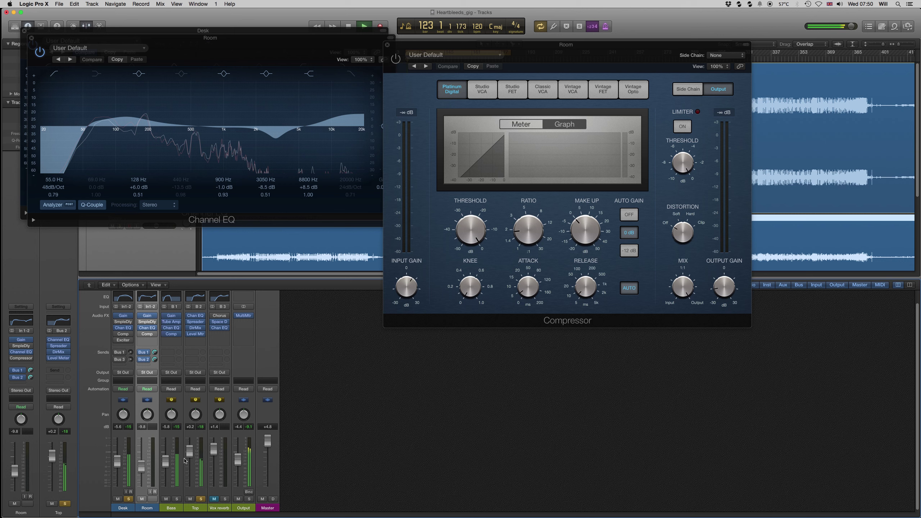
pyautogui.moveTo(188, 451)
pyautogui.mouseDown()
pyautogui.moveTo(183, 499)
pyautogui.moveTo(195, 457)
pyautogui.moveTo(192, 464)
pyautogui.mouseUp()
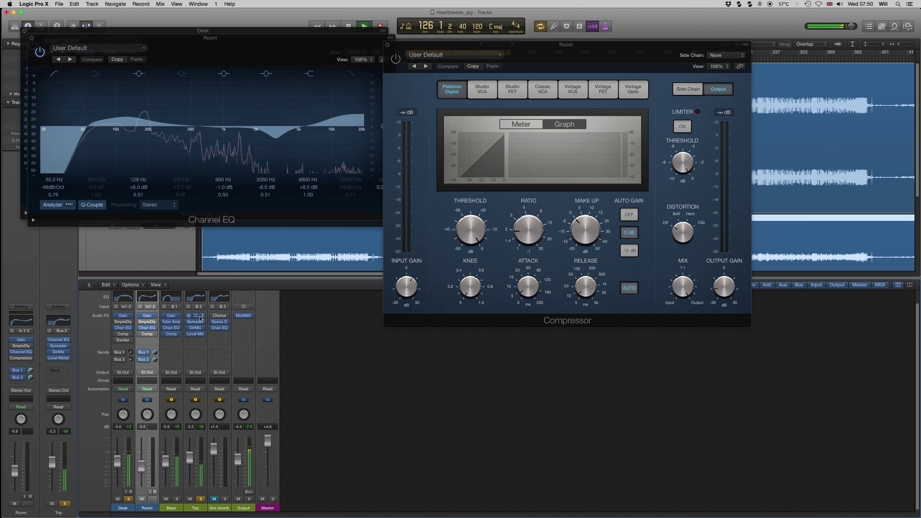
# Step: Toggle the Room and Desk solos to compare Top in context, and set the Top fader to -1.8 dB
pyautogui.click(153, 499)
pyautogui.click(130, 499)
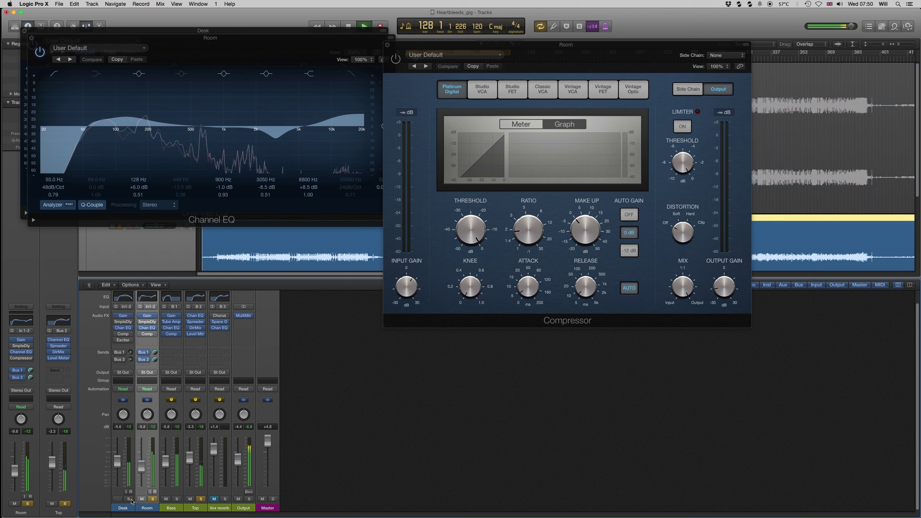
pyautogui.click(152, 499)
pyautogui.press('space')
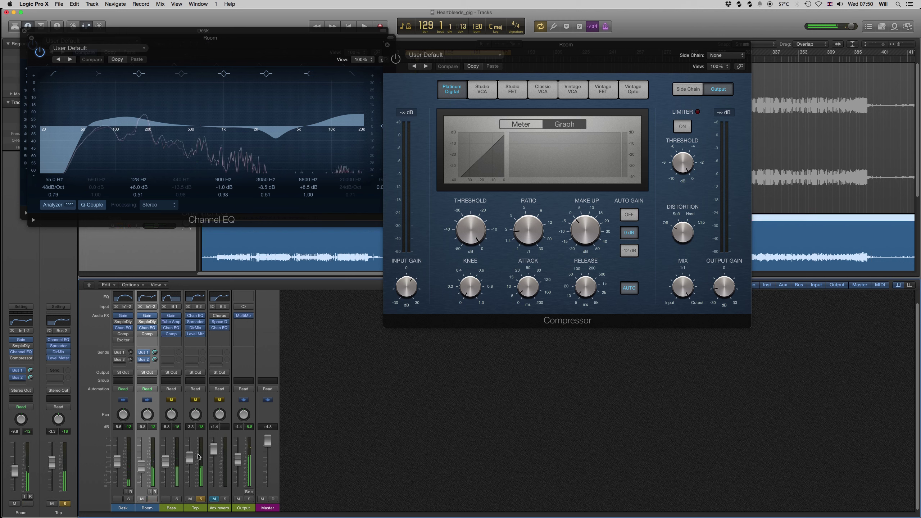
pyautogui.moveTo(193, 461); pyautogui.dragTo(191, 455)
pyautogui.press('space')
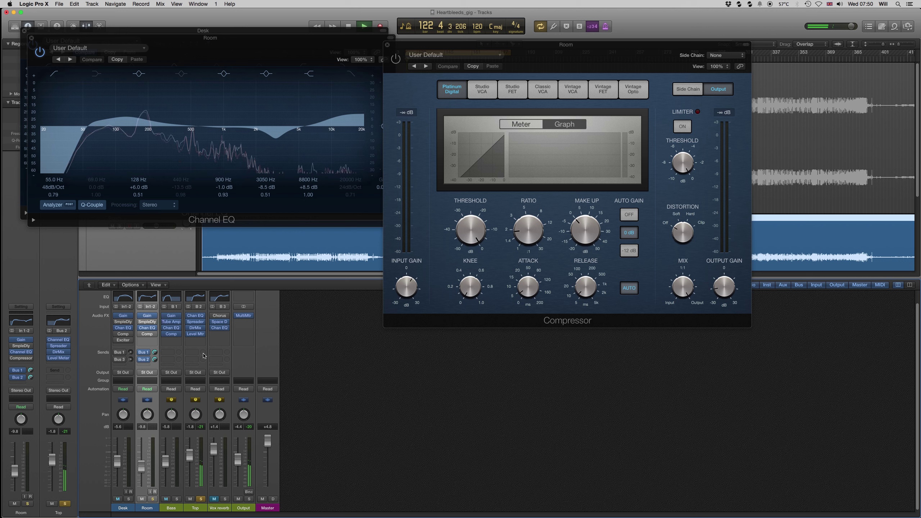
# Step: Open Top's Spreader, lower its intensity, and set speed to 0.444 Hz, channel delay to 38 samples and mix to 47 %
pyautogui.click(197, 325)
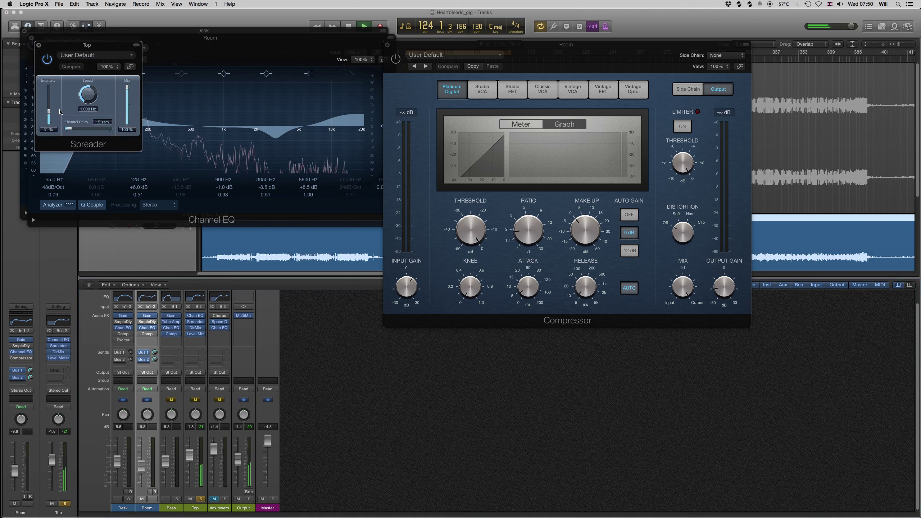
pyautogui.moveTo(49, 111); pyautogui.dragTo(48, 129)
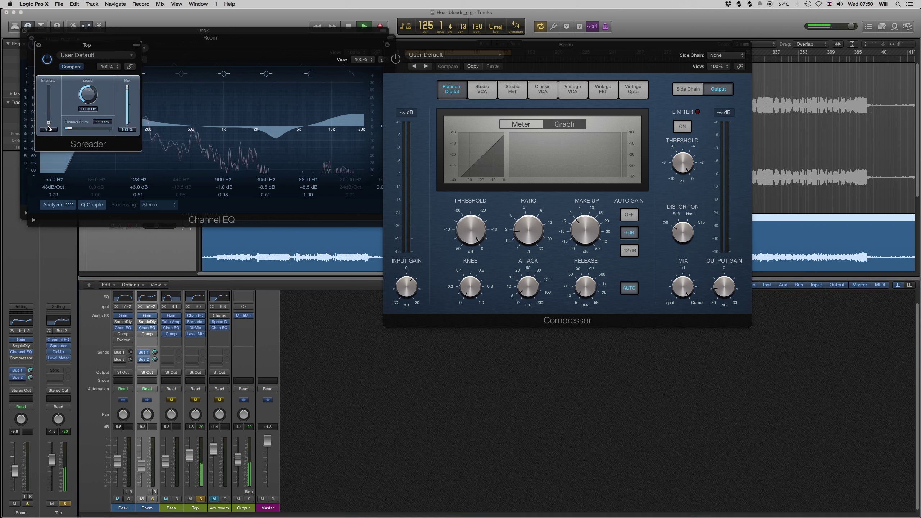
pyautogui.click(49, 123)
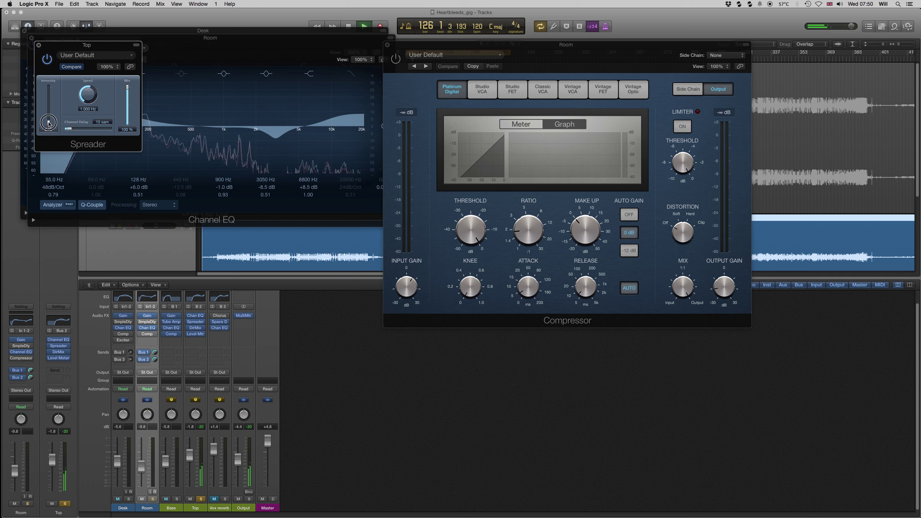
pyautogui.moveTo(90, 95); pyautogui.dragTo(63, 131)
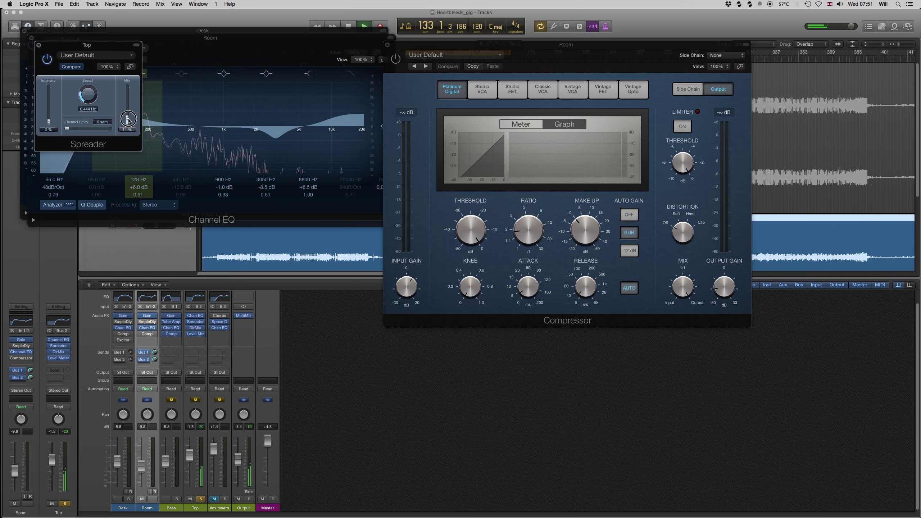
pyautogui.moveTo(68, 130); pyautogui.dragTo(129, 117)
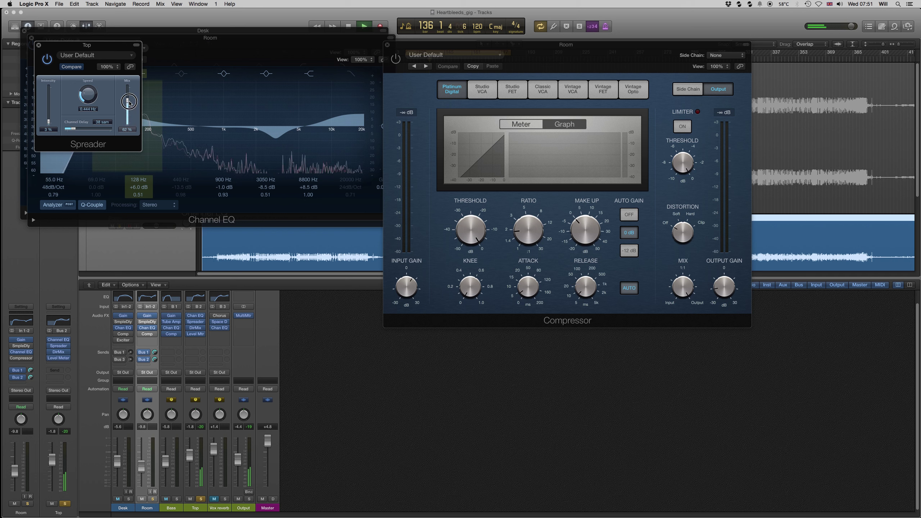
pyautogui.moveTo(129, 107); pyautogui.dragTo(129, 108)
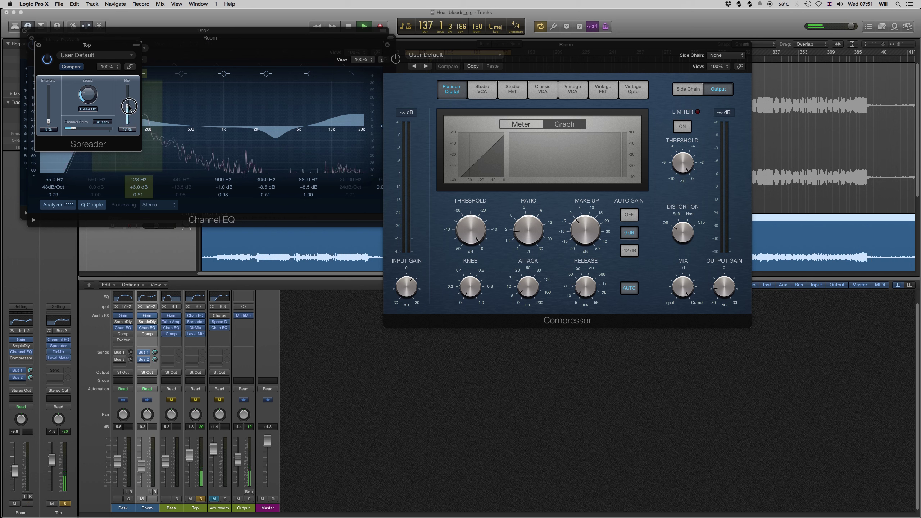
# Step: Solo Desk and Room alongside Top again and raise the Top fader to about -0.6 dB during playback
pyautogui.click(127, 500)
pyautogui.click(153, 500)
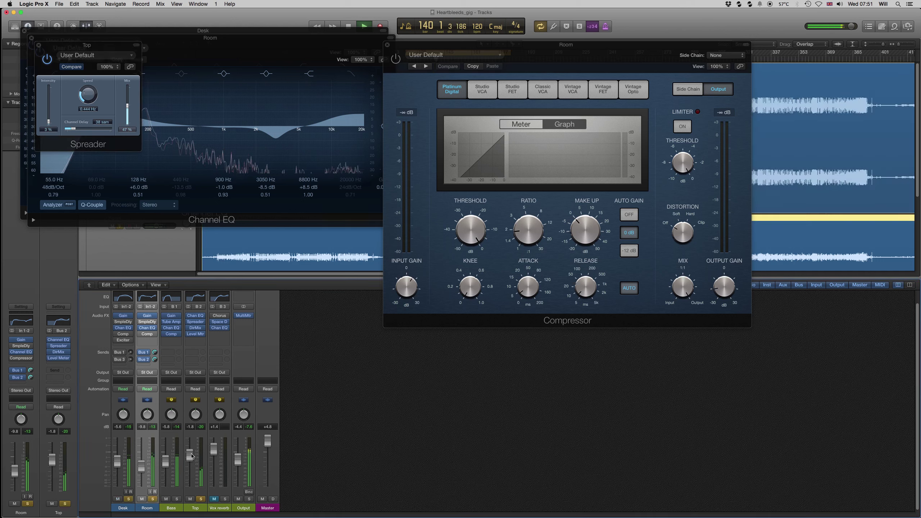
pyautogui.moveTo(192, 456); pyautogui.dragTo(192, 452)
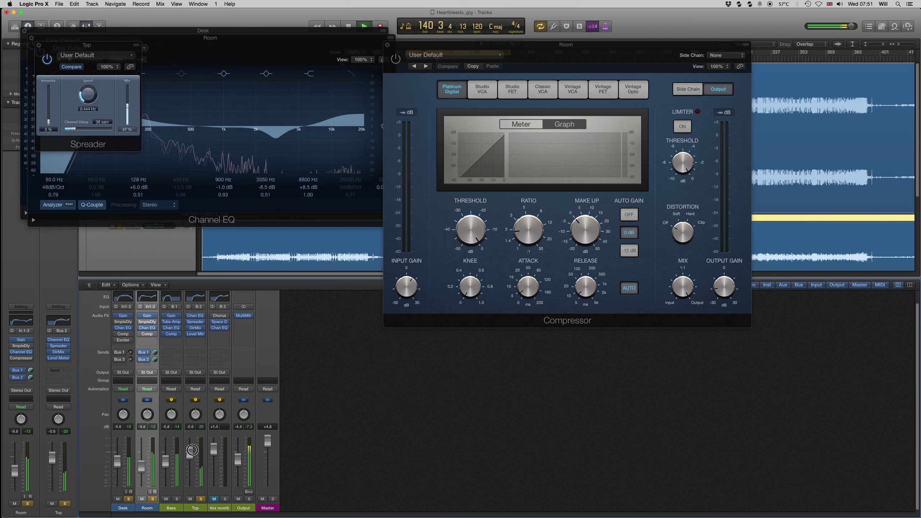
# Step: Solo Bass alongside Desk and Room, toggle the Top solo to compare, and lower the Top fader to -2.8 dB
pyautogui.click(177, 500)
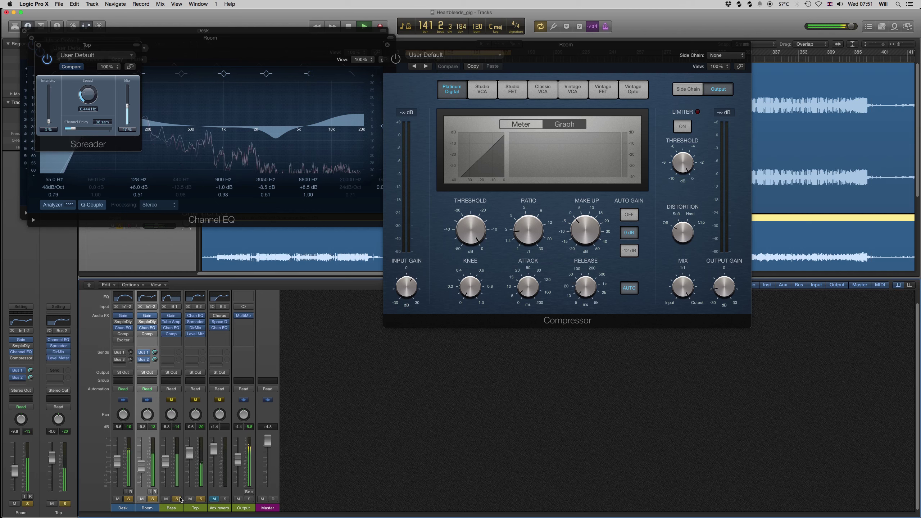
pyautogui.click(200, 500)
pyautogui.click(199, 500)
pyautogui.click(200, 500)
pyautogui.moveTo(189, 463); pyautogui.dragTo(189, 467)
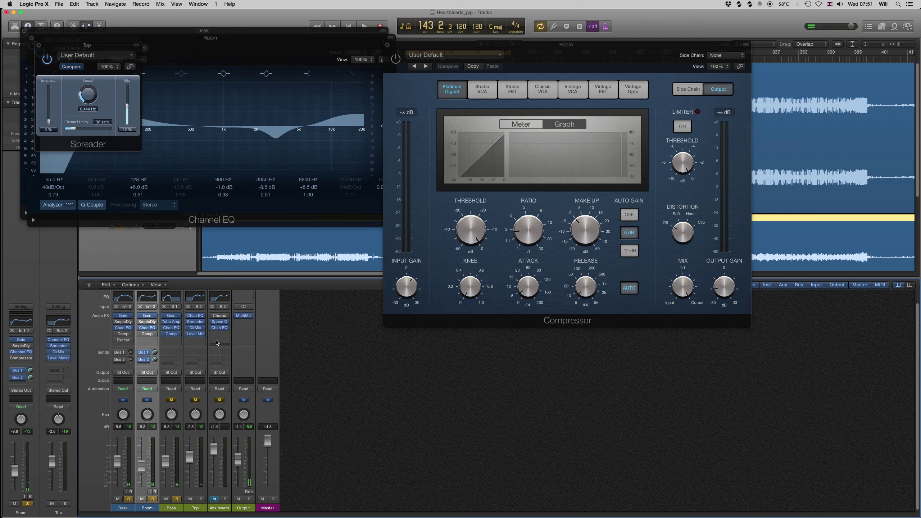
# Step: Open the Direction Mixer on Top and narrow its stereo spread
pyautogui.click(195, 329)
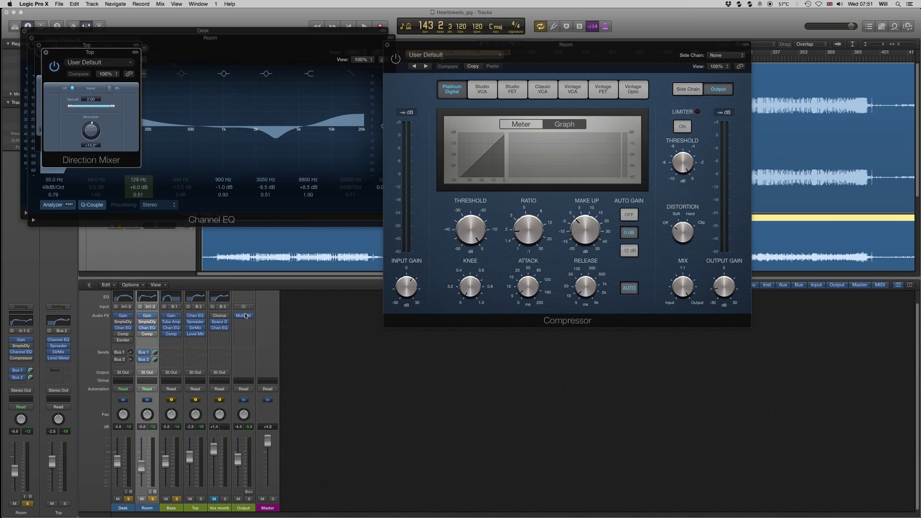
pyautogui.moveTo(192, 323)
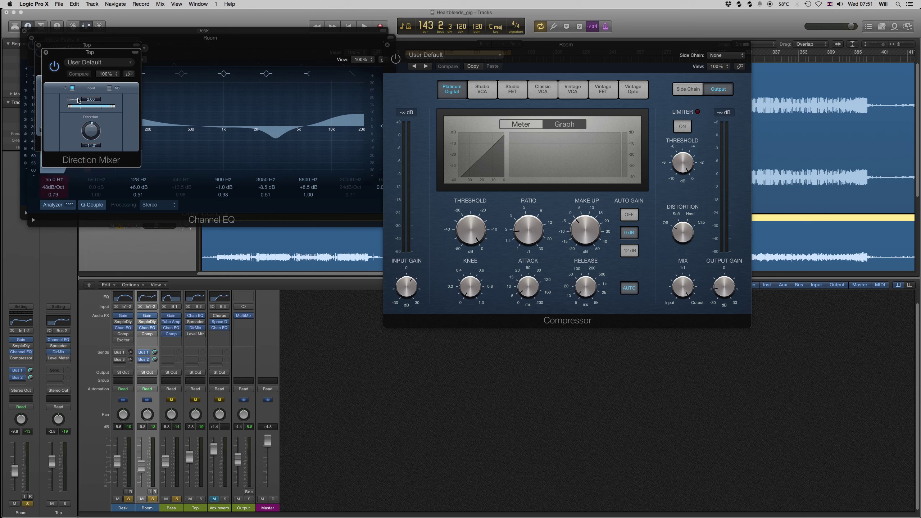
pyautogui.moveTo(71, 110); pyautogui.dragTo(92, 109)
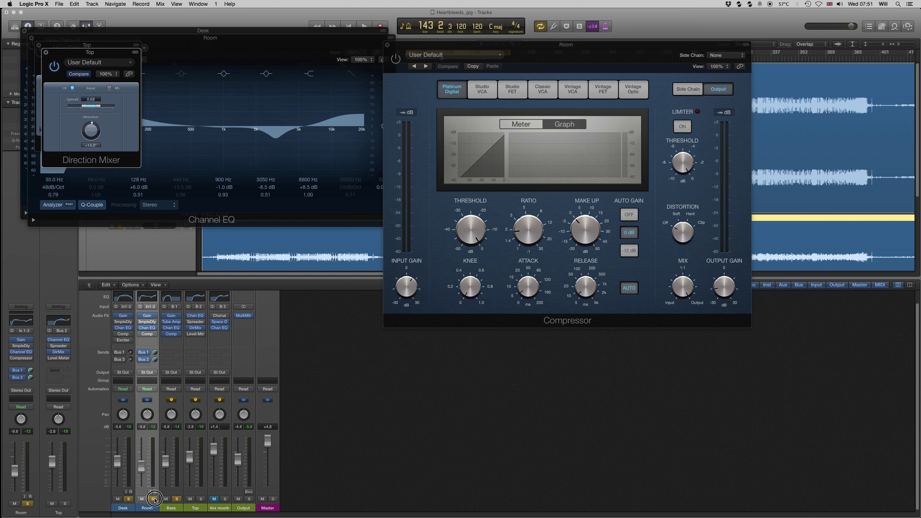
# Step: Solo only Top during playback, set its fader to -2.9 dB, and check its Channel EQ
pyautogui.click(178, 499)
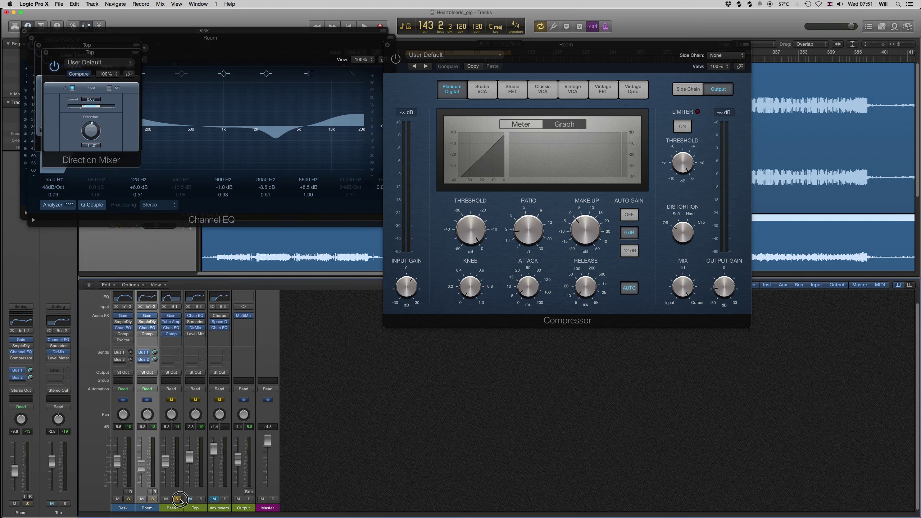
pyautogui.click(200, 500)
pyautogui.press('space')
pyautogui.moveTo(193, 459); pyautogui.dragTo(192, 459)
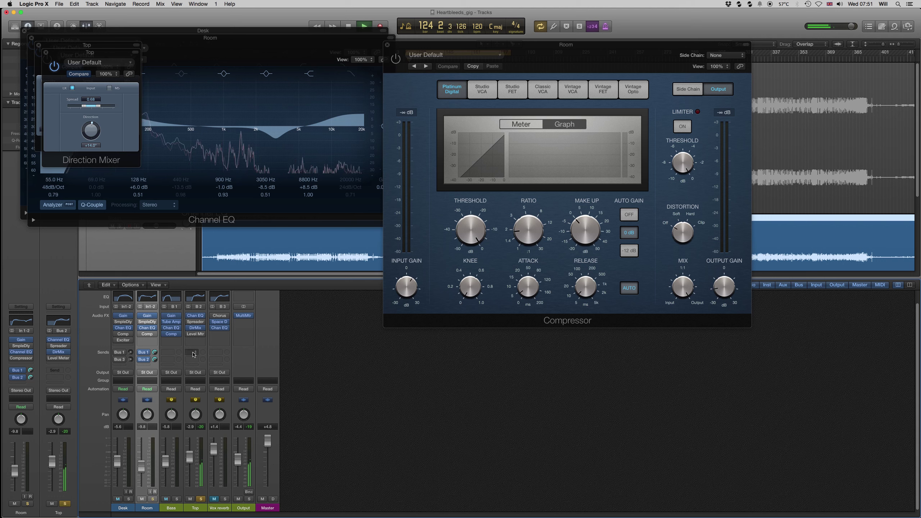
pyautogui.click(204, 300)
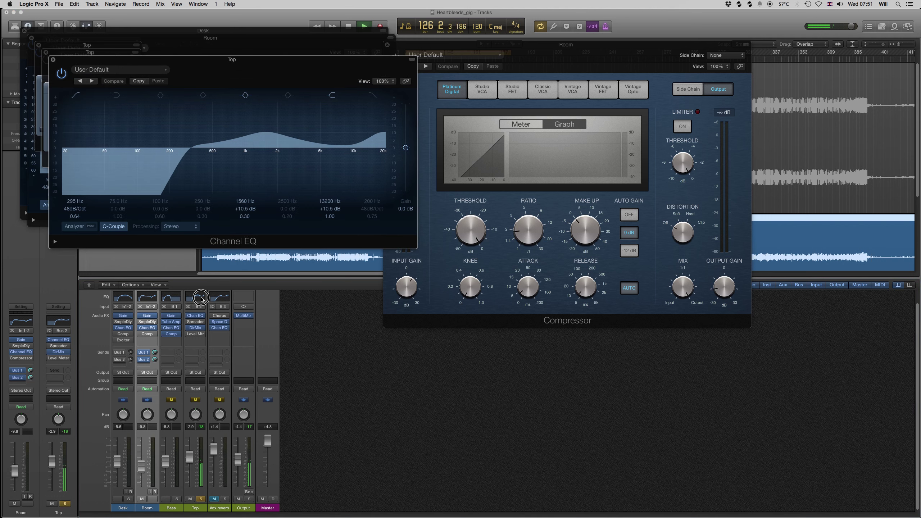
pyautogui.click(202, 299)
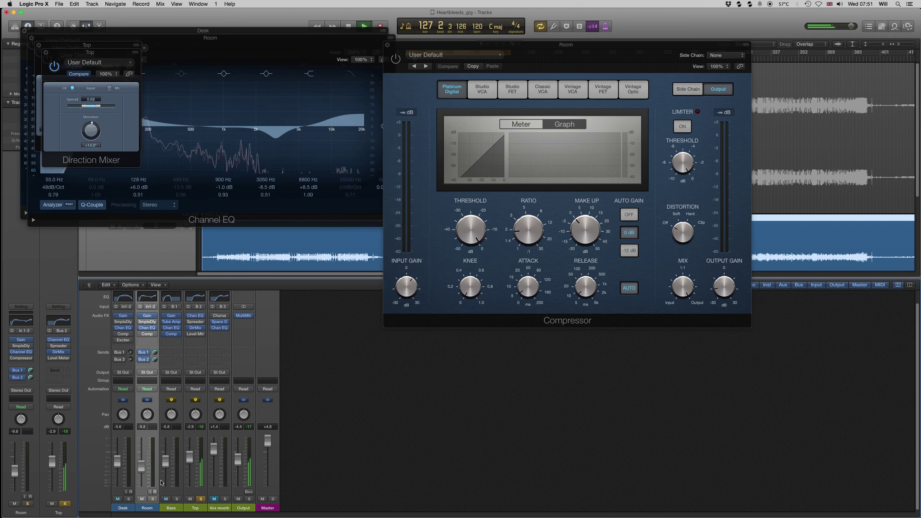
# Step: Solo Room alongside Top and, during playback, lower the Room fader to -15.2 dB and the Bass fader to -10.8 dB
pyautogui.click(152, 499)
pyautogui.moveTo(141, 467); pyautogui.dragTo(144, 477)
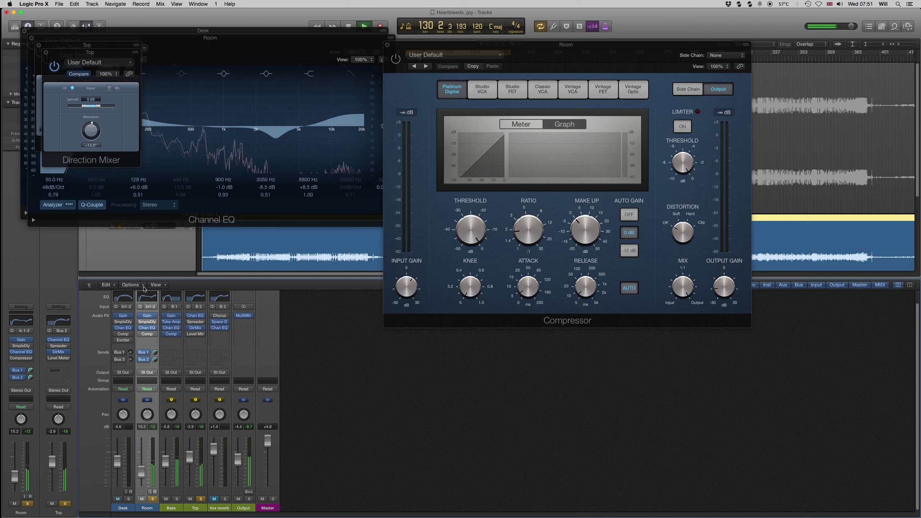
pyautogui.click(147, 296)
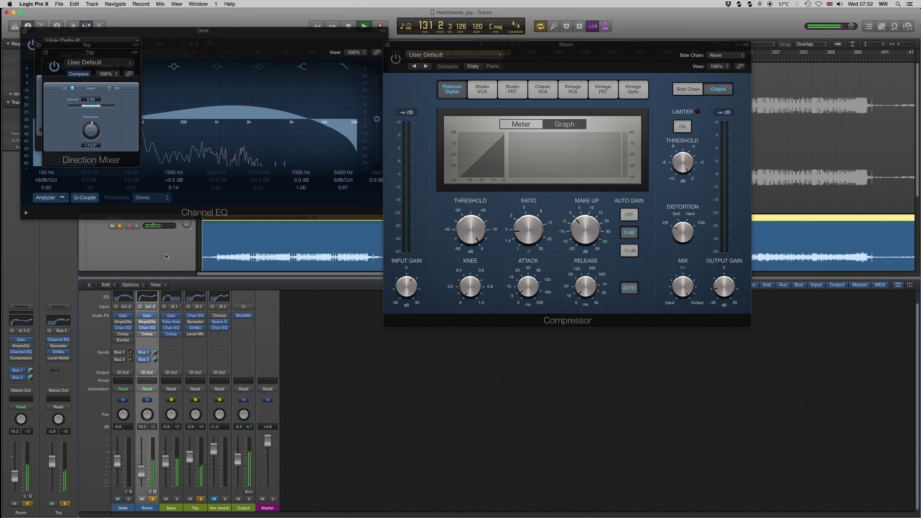
pyautogui.click(167, 500)
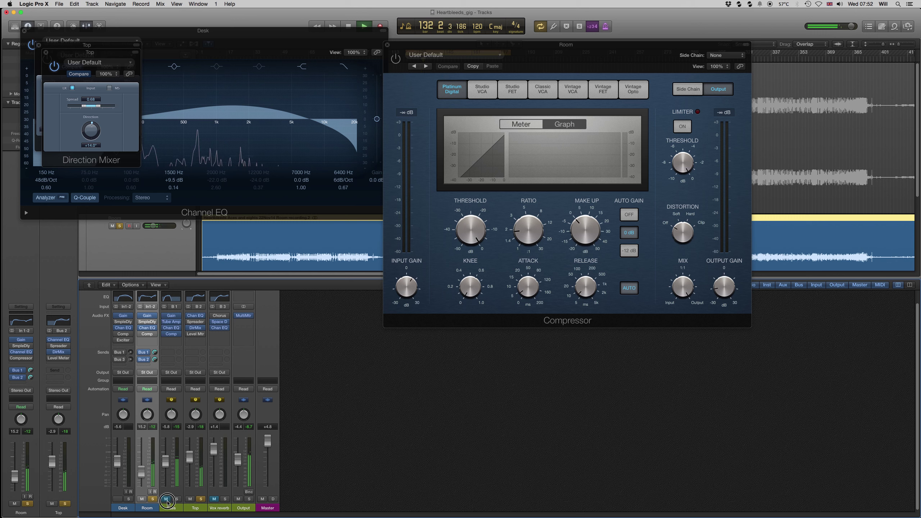
pyautogui.moveTo(167, 476); pyautogui.dragTo(169, 472)
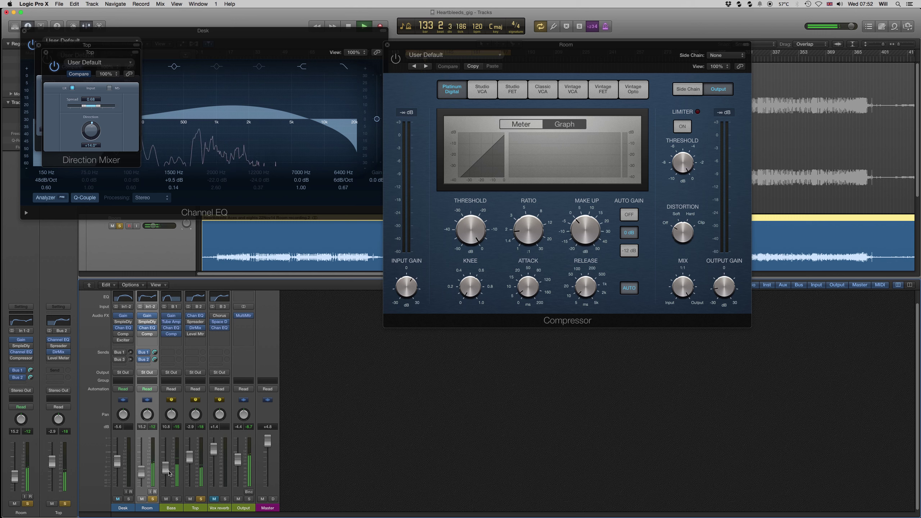
pyautogui.press('space')
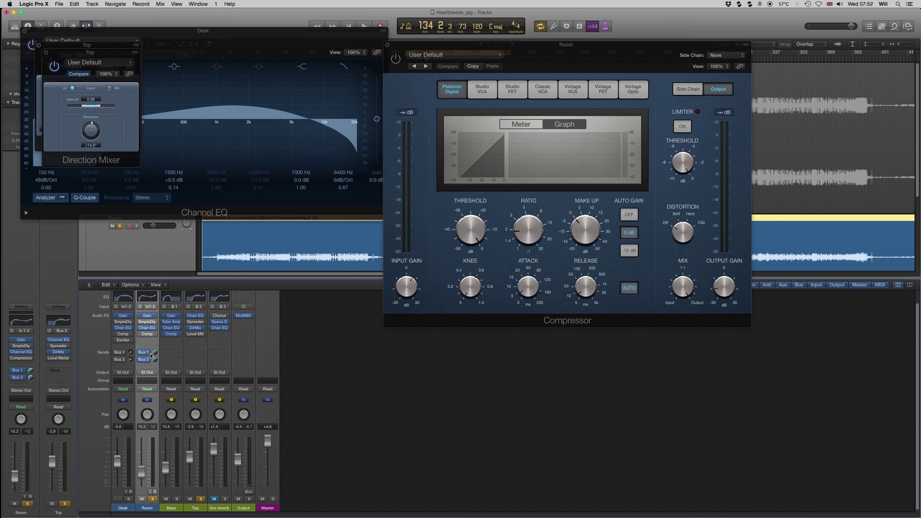
# Step: Solo Bass too and rebalance the faders from scratch, setting Room to -8.6 dB, Top to -6.8 dB and Bass to -16.4 dB
pyautogui.click(177, 500)
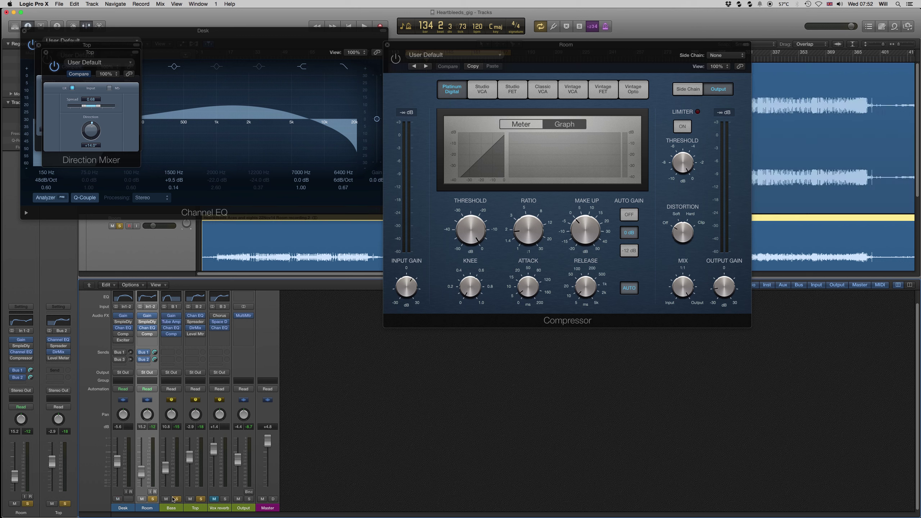
pyautogui.moveTo(170, 478); pyautogui.dragTo(172, 504)
pyautogui.moveTo(189, 460); pyautogui.dragTo(143, 468)
pyautogui.press('space')
pyautogui.moveTo(189, 489); pyautogui.dragTo(192, 449)
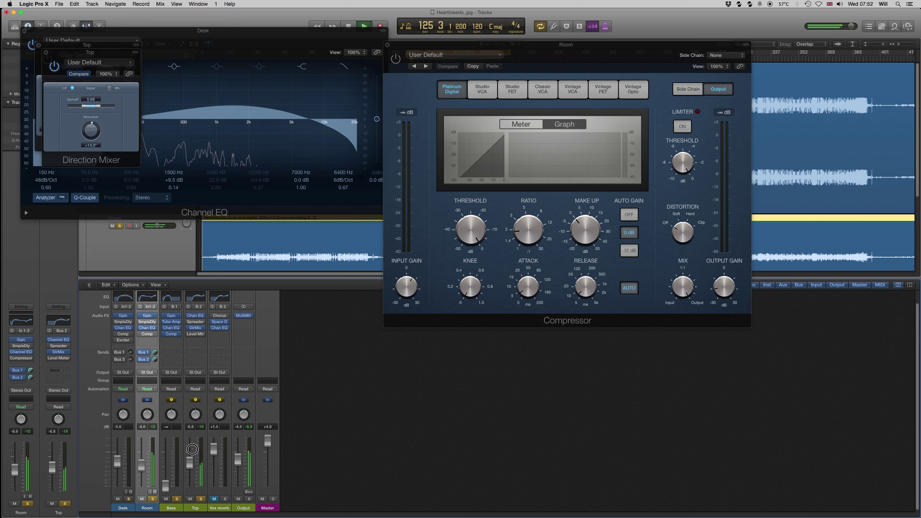
pyautogui.moveTo(166, 486); pyautogui.dragTo(171, 464)
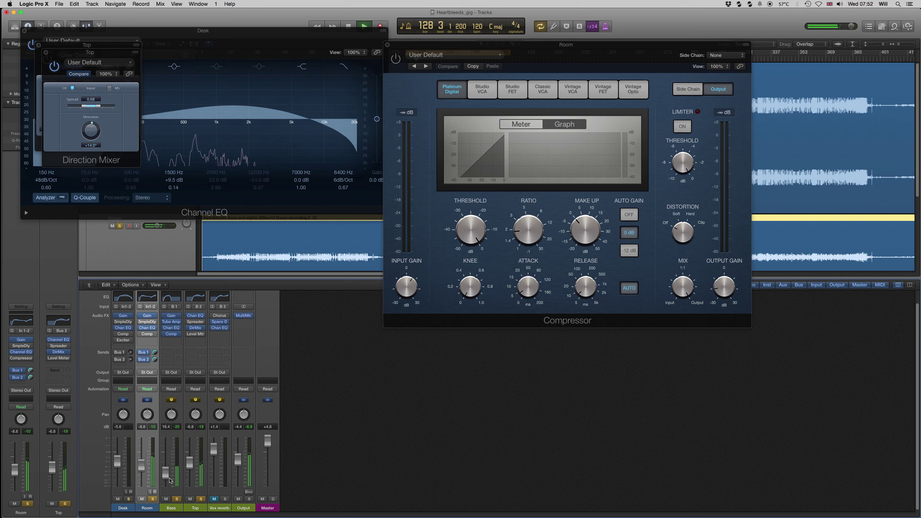
pyautogui.press('space')
# Step: Unsolo Room, Bass and Top, solo Desk instead, and raise the Desk fader to -3.7 dB during playback
pyautogui.click(152, 499)
pyautogui.click(177, 499)
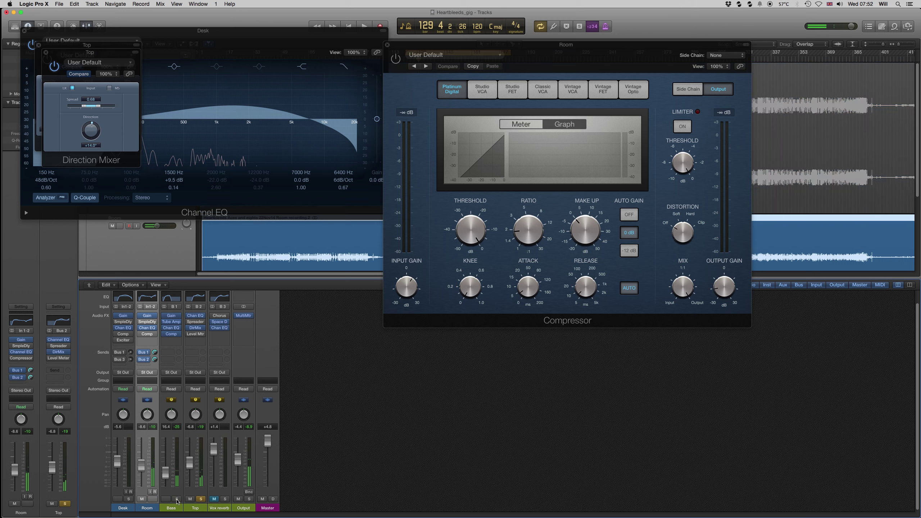
pyautogui.click(200, 499)
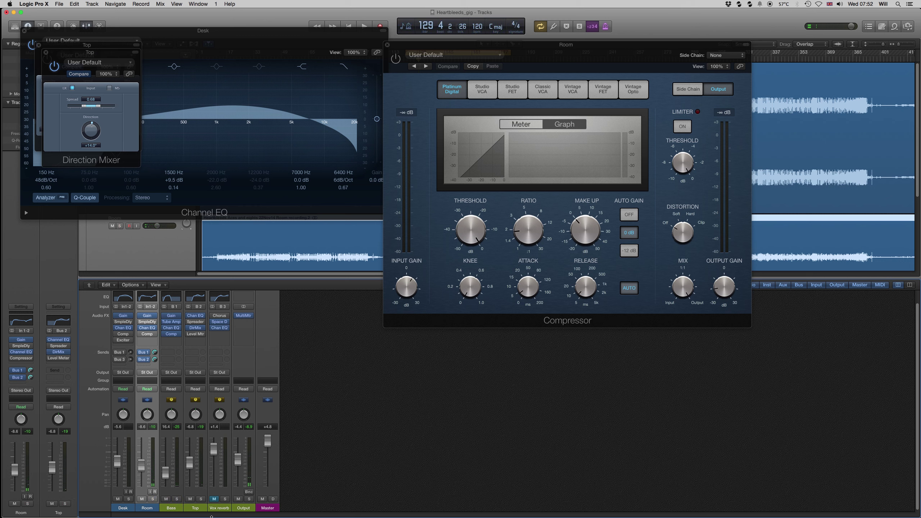
pyautogui.click(128, 499)
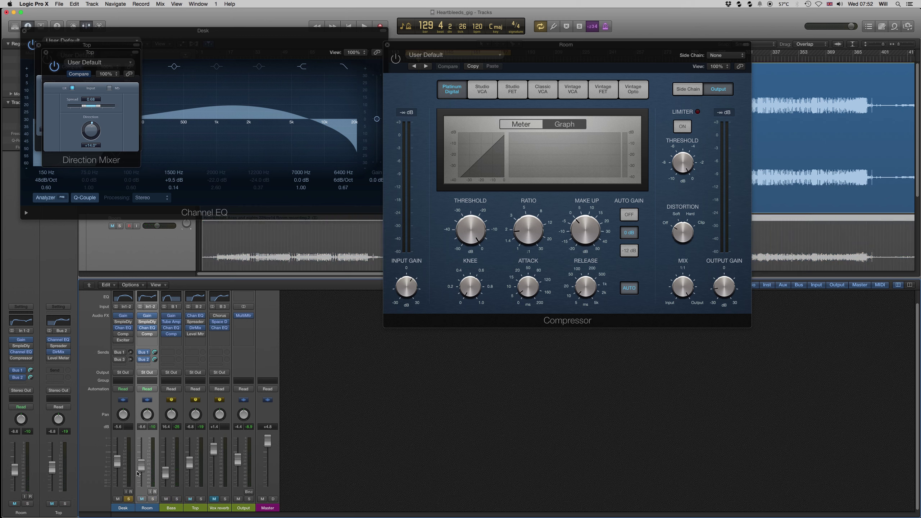
pyautogui.press('space')
pyautogui.moveTo(117, 462); pyautogui.dragTo(119, 456)
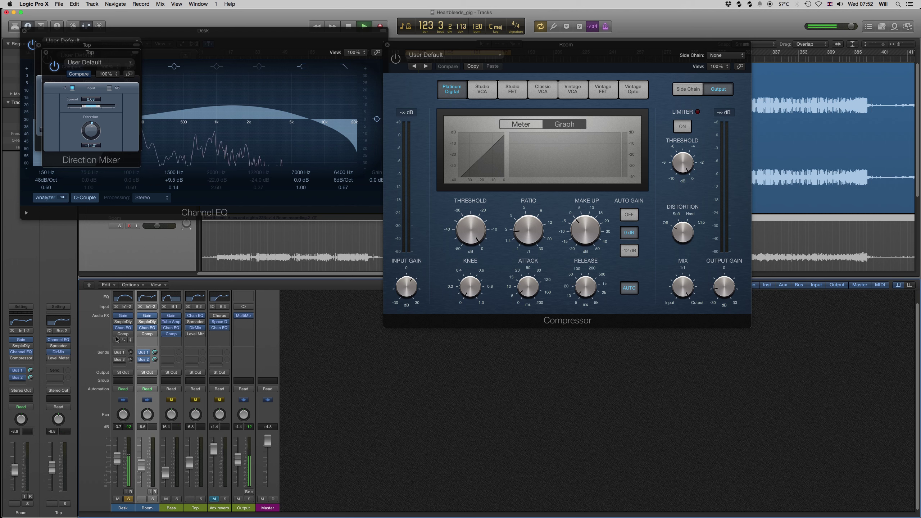
# Step: Switch on the Compressor and Exciter on Desk, open the Compressor to check it, and stop playback
pyautogui.moveTo(117, 337)
pyautogui.moveTo(125, 353)
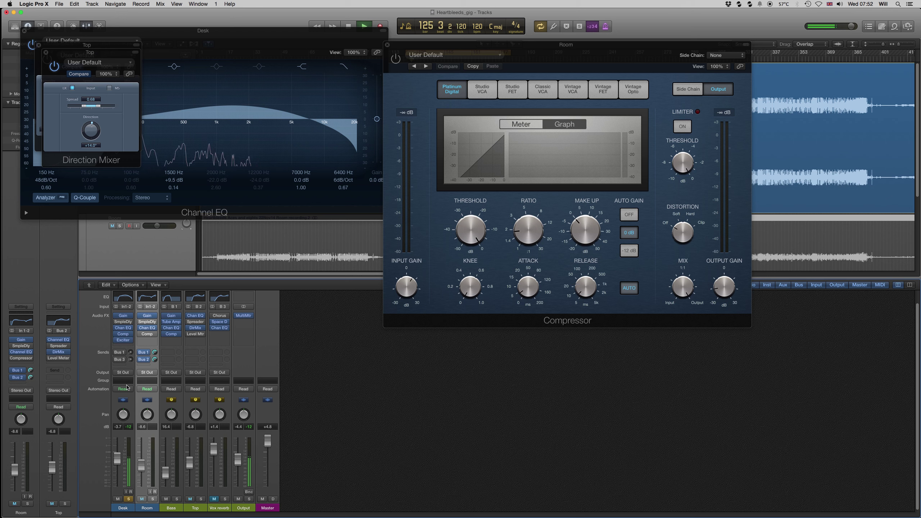
pyautogui.click(123, 336)
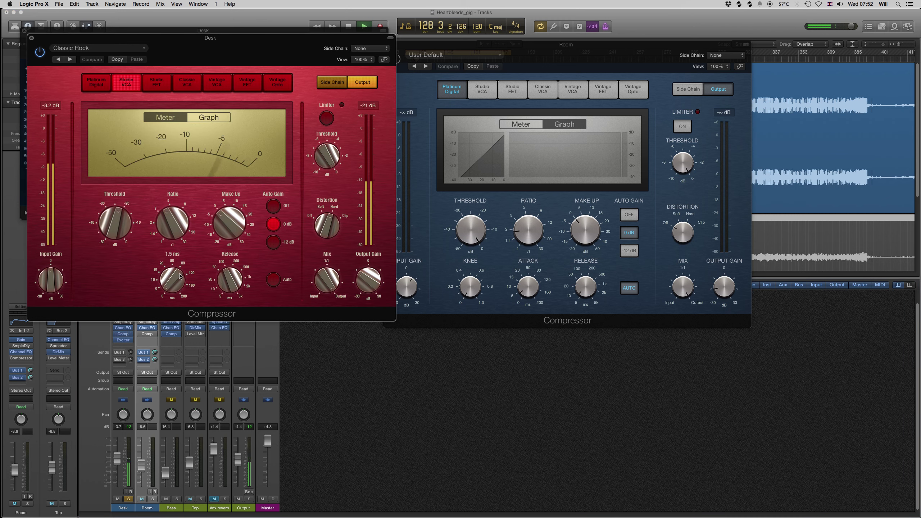
pyautogui.press('space')
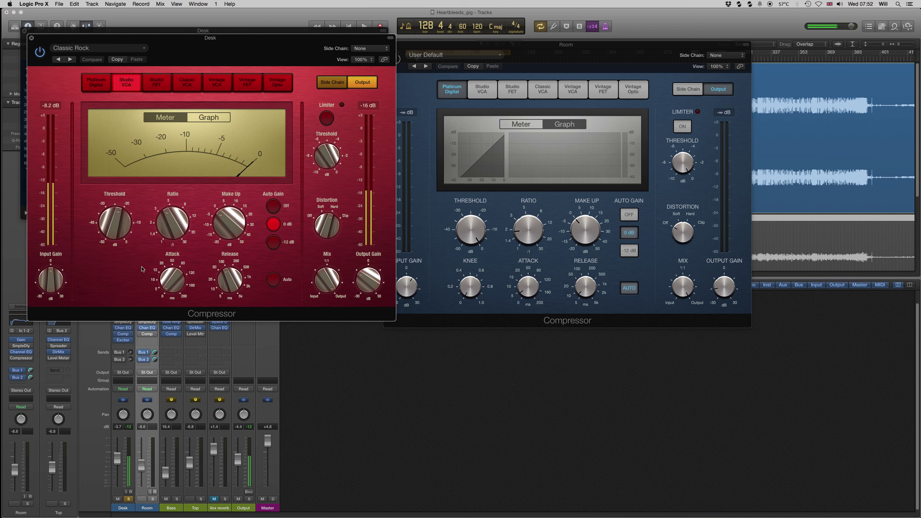
# Step: Open Desk's Exciter, toggle its dry signal and adjust its frequency, and close Desk's open plug-in windows
pyautogui.click(123, 340)
pyautogui.click(123, 94)
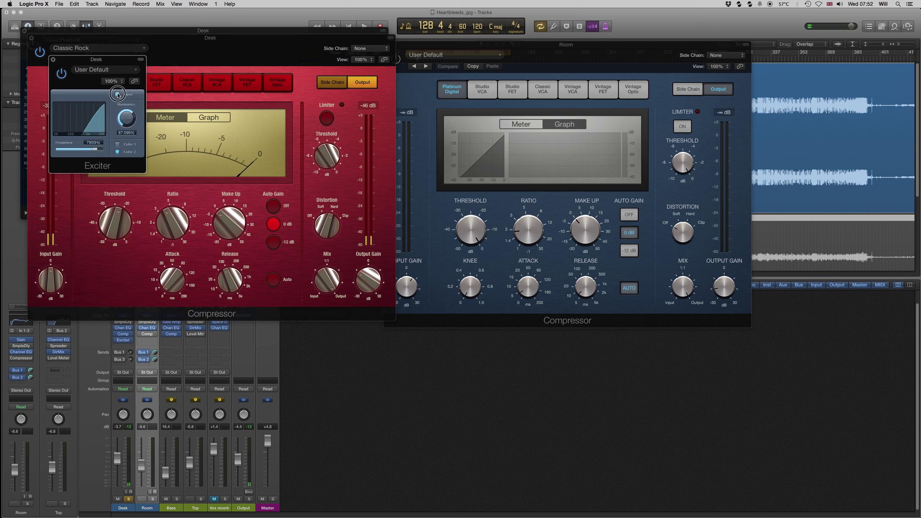
pyautogui.click(96, 150)
pyautogui.click(53, 59)
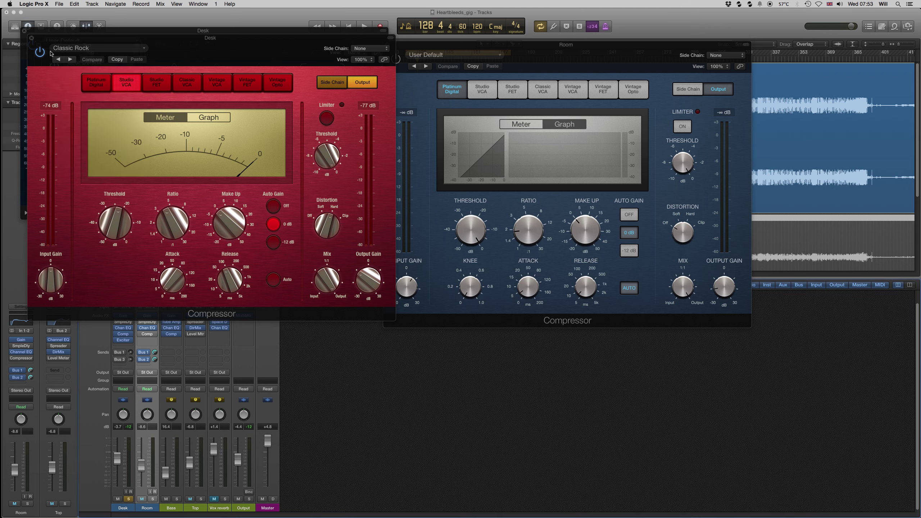
pyautogui.click(31, 38)
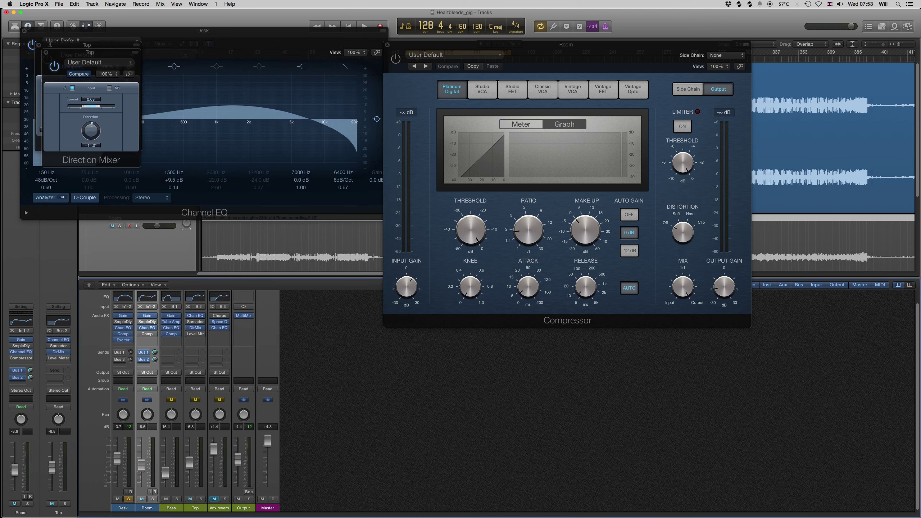
pyautogui.click(24, 32)
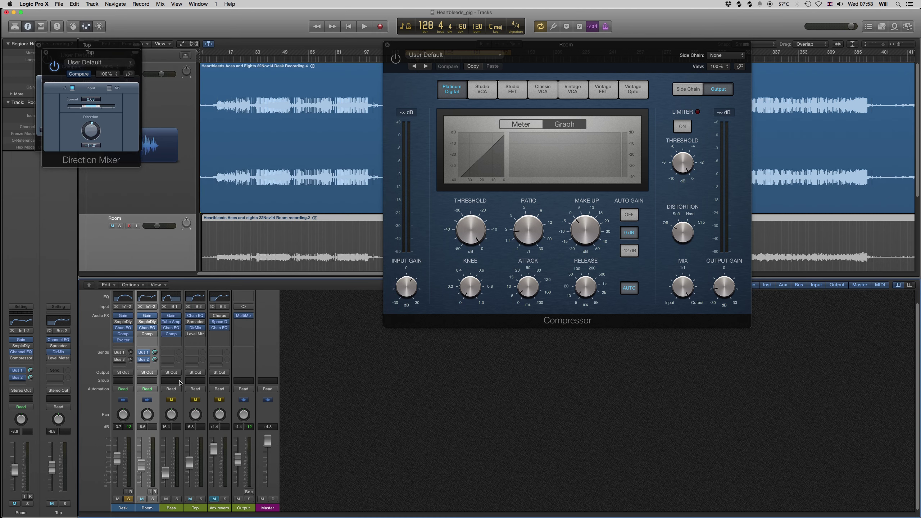
# Step: In Desk's Channel EQ, enable the upper peak band at 2300 Hz with +8.5 dB and move the low cut to 230 Hz during playback
pyautogui.press('space')
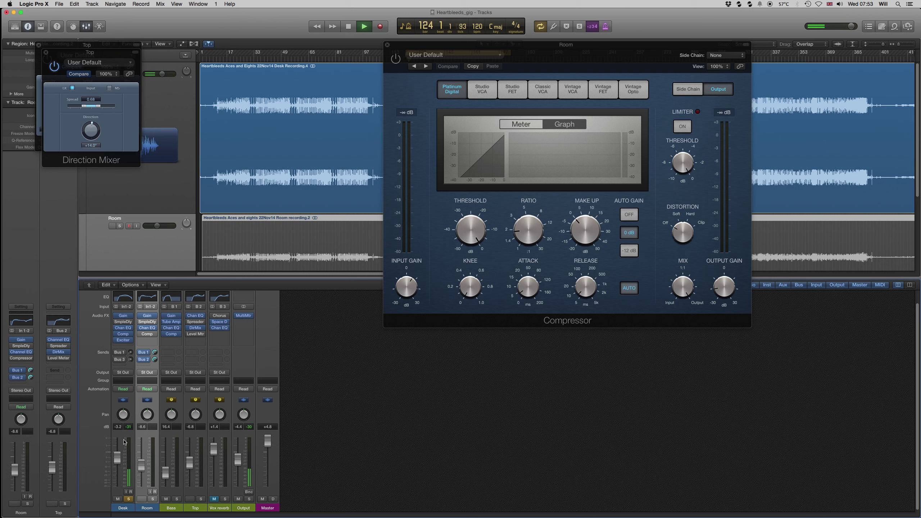
pyautogui.click(125, 329)
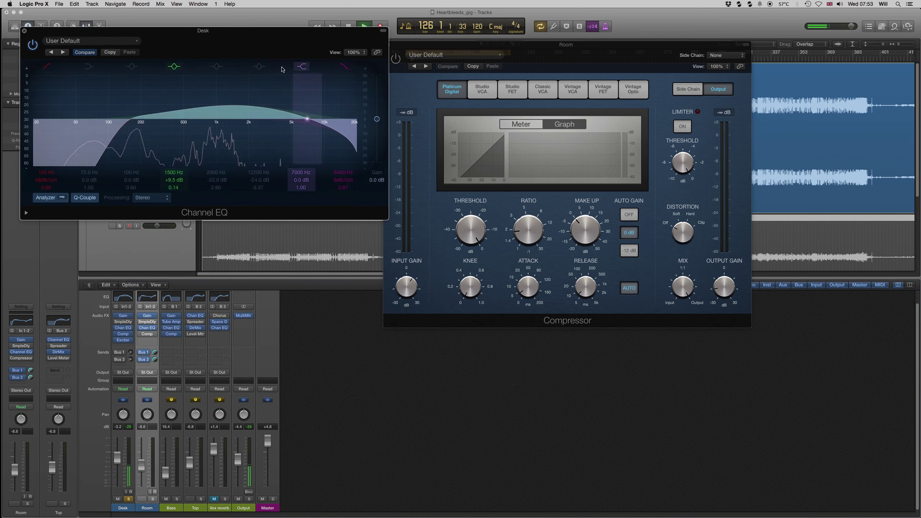
pyautogui.click(259, 67)
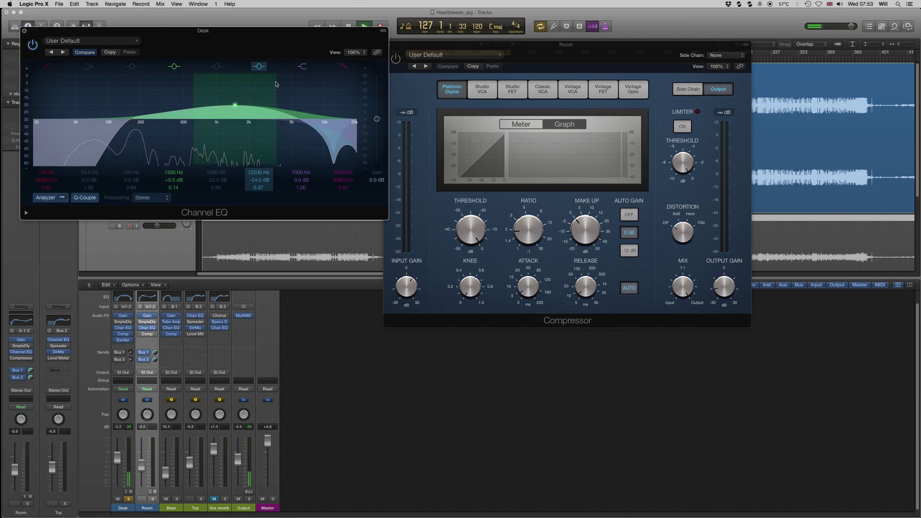
pyautogui.moveTo(333, 145); pyautogui.dragTo(251, 88)
pyautogui.moveTo(128, 120); pyautogui.dragTo(149, 122)
pyautogui.moveTo(276, 115); pyautogui.dragTo(273, 115)
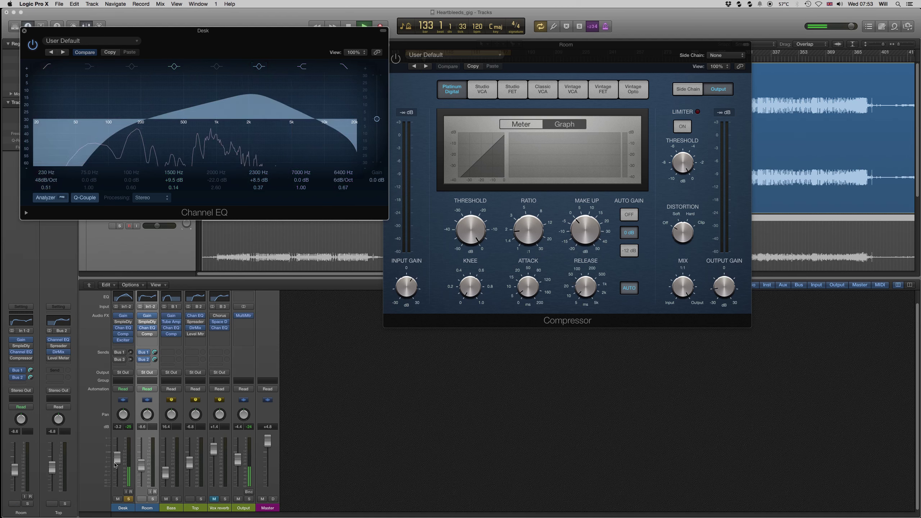
# Step: Set the Desk fader to -0.4 dB and the Room fader to -11.8 dB, clear the Desk solo, and mute Bass and Top
pyautogui.moveTo(114, 465); pyautogui.dragTo(141, 471)
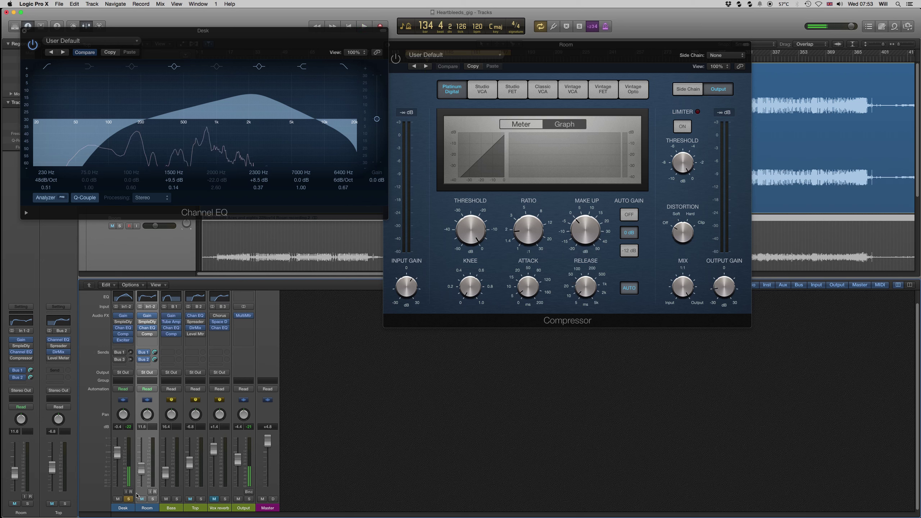
pyautogui.click(153, 500)
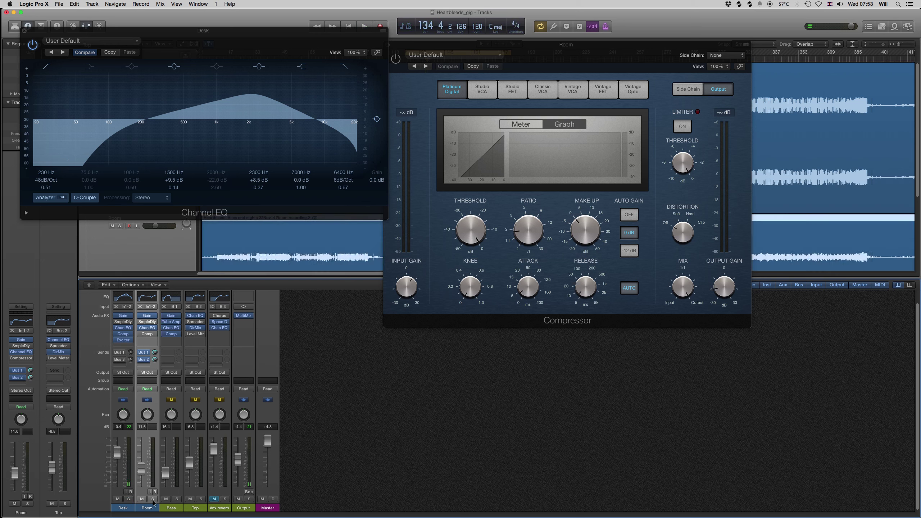
pyautogui.click(191, 499)
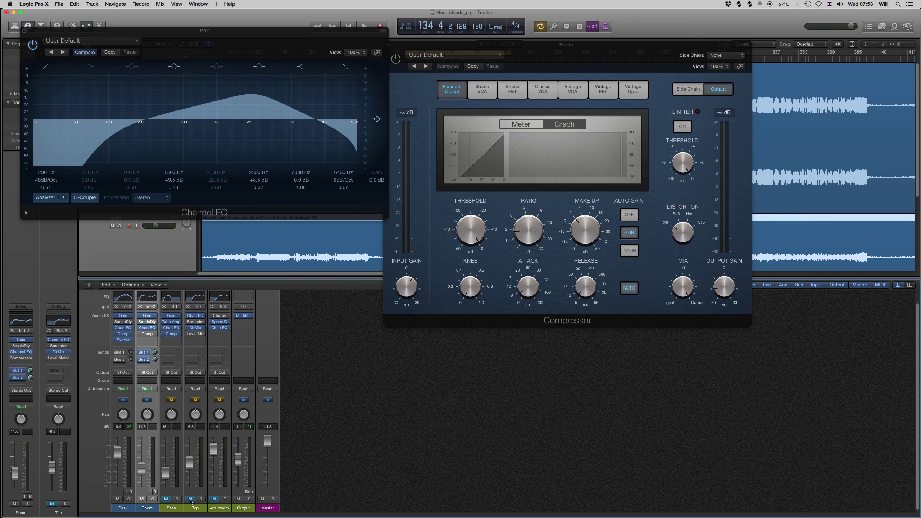
# Step: Solo Desk and Room, start playback, and set the Room fader to -10.2 dB
pyautogui.click(142, 500)
pyautogui.click(141, 500)
pyautogui.click(153, 500)
pyautogui.click(126, 501)
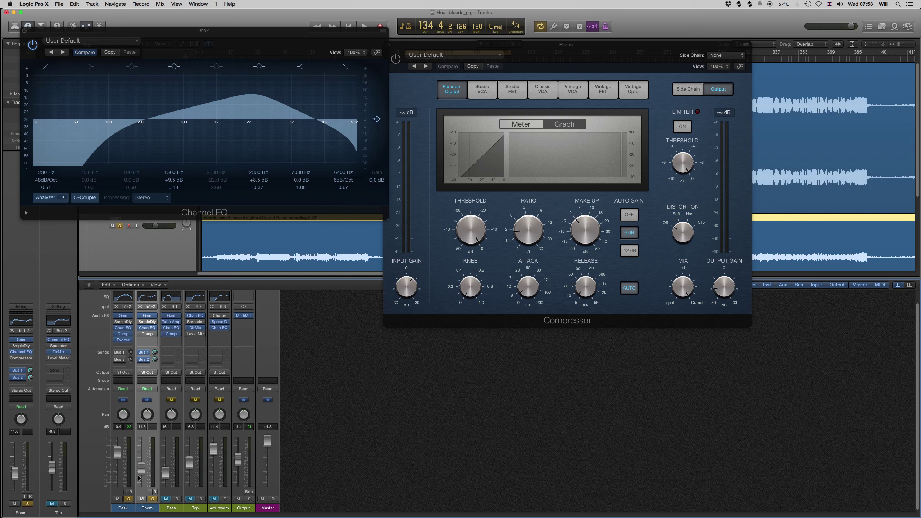
pyautogui.press('space')
pyautogui.moveTo(142, 469); pyautogui.dragTo(142, 469)
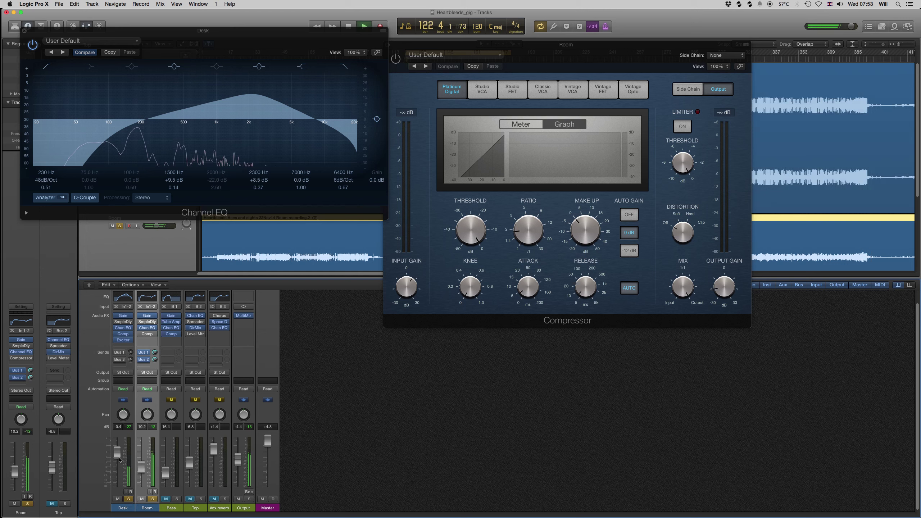
# Step: Mute and unmute Desk against Room during playback, and set the Desk fader to +2.4 dB
pyautogui.click(118, 500)
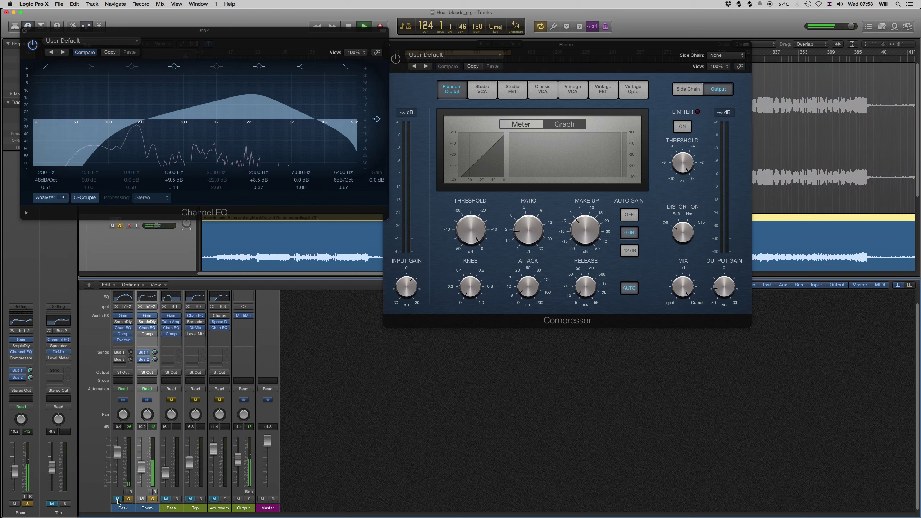
pyautogui.click(118, 499)
pyautogui.moveTo(114, 459); pyautogui.dragTo(120, 439)
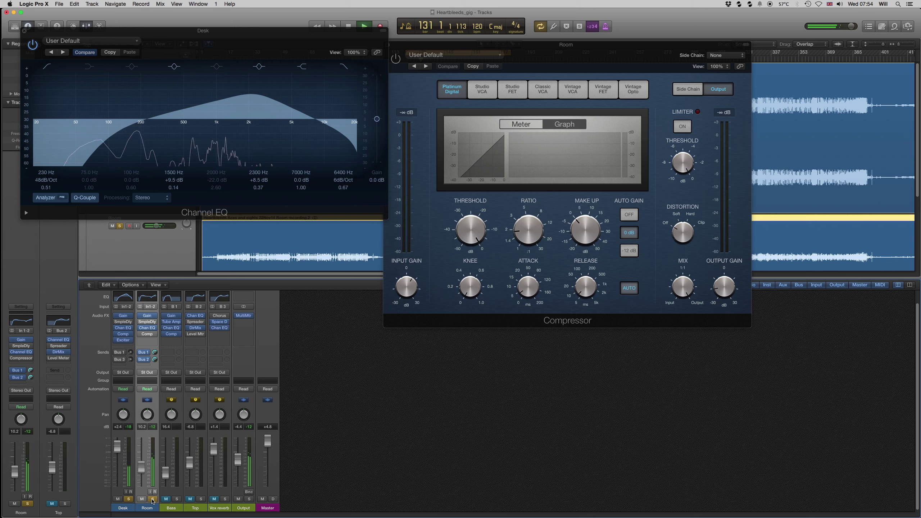
# Step: Compare the blend by toggling Room's solo and muting Desk during playback, and stop playback
pyautogui.click(153, 500)
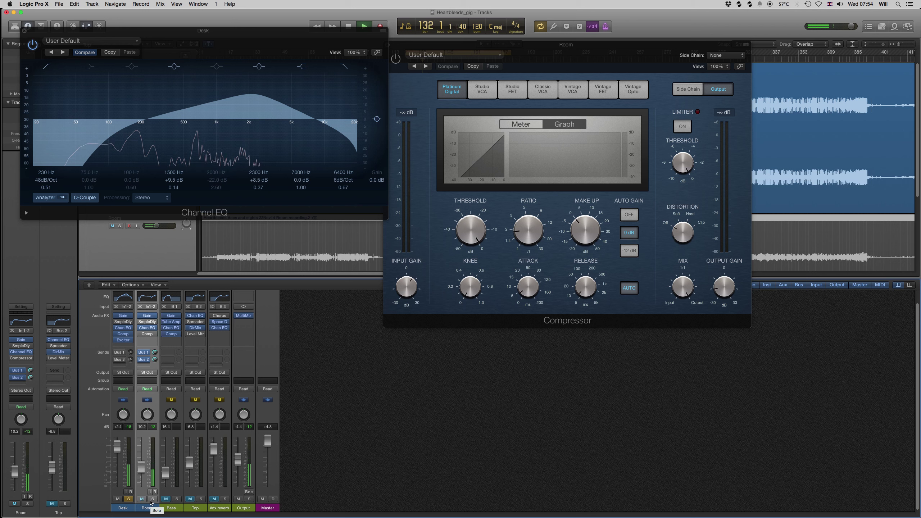
pyautogui.click(152, 499)
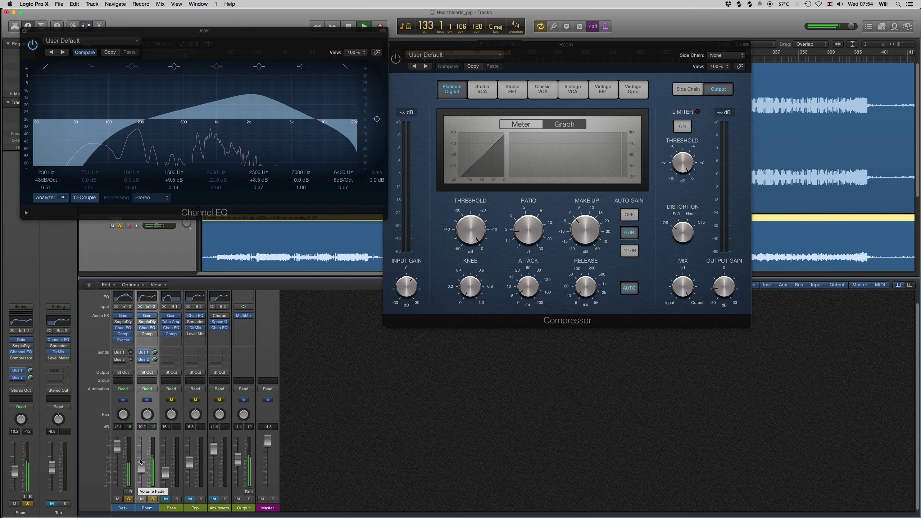
pyautogui.click(119, 499)
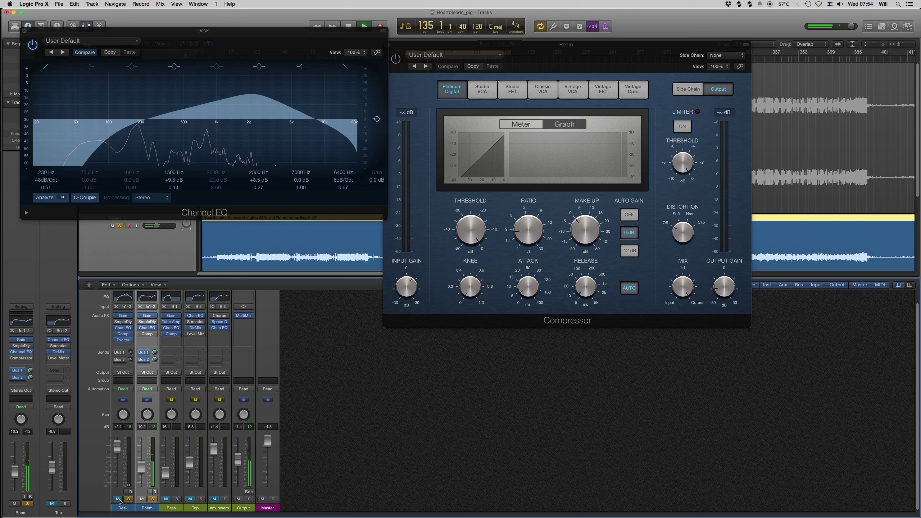
pyautogui.press('space')
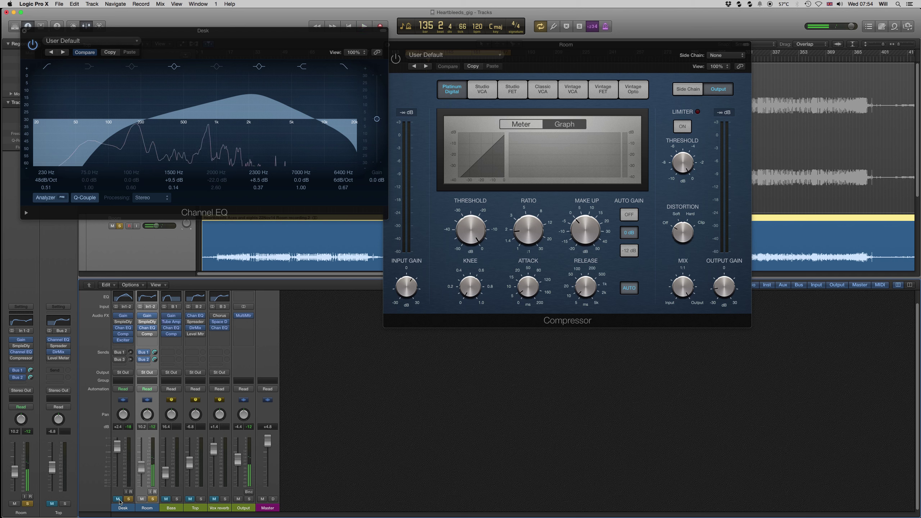
# Step: Lower the Desk fader to -8.8 dB, and unmute and solo the Top bus
pyautogui.moveTo(125, 361)
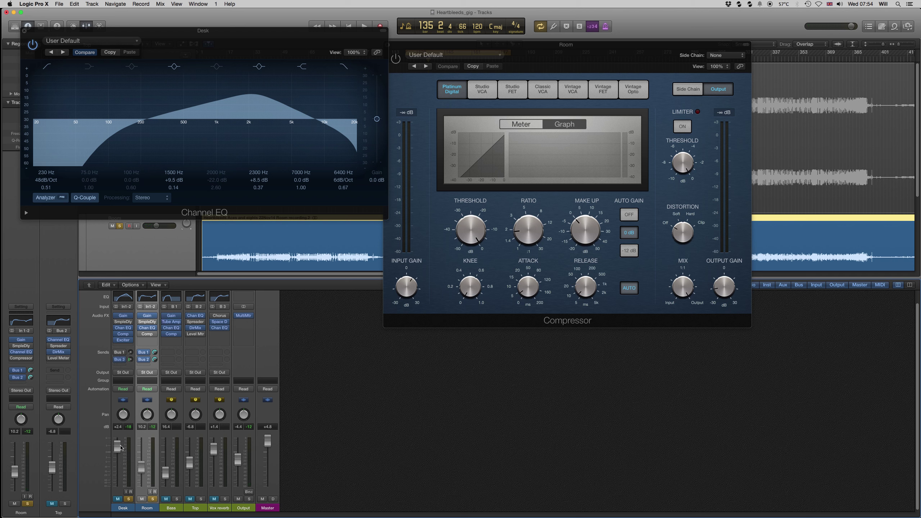
pyautogui.moveTo(121, 447); pyautogui.dragTo(120, 452)
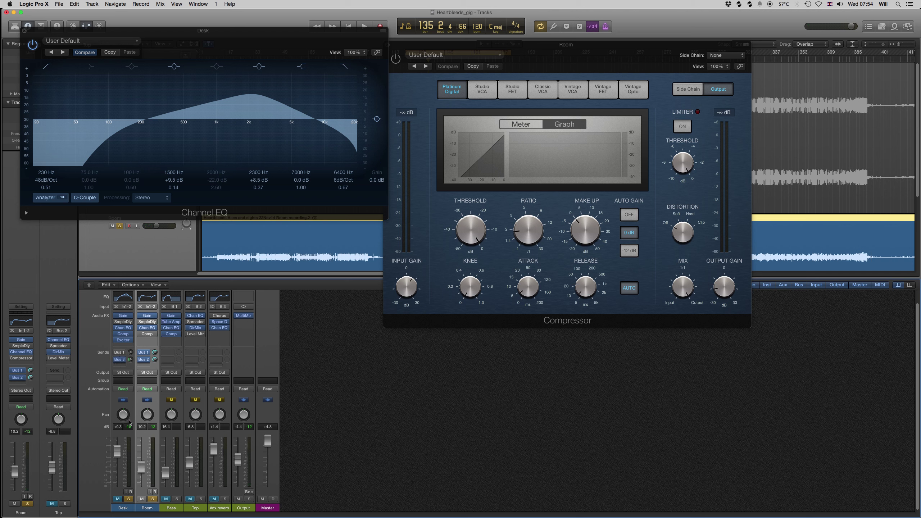
pyautogui.click(191, 499)
pyautogui.click(201, 500)
pyautogui.moveTo(124, 461); pyautogui.dragTo(131, 484)
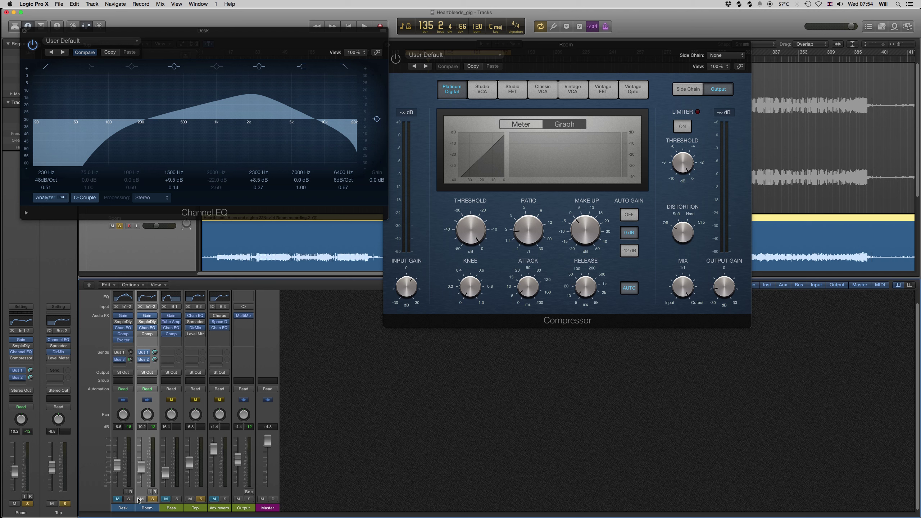
# Step: Clear the solos, unmute Desk and Bass, and set the faders to Room -5.9 dB, Desk -1.8 dB and Bass -13.2 dB during playback
pyautogui.click(150, 501)
pyautogui.press('space')
pyautogui.moveTo(149, 485); pyautogui.dragTo(140, 461)
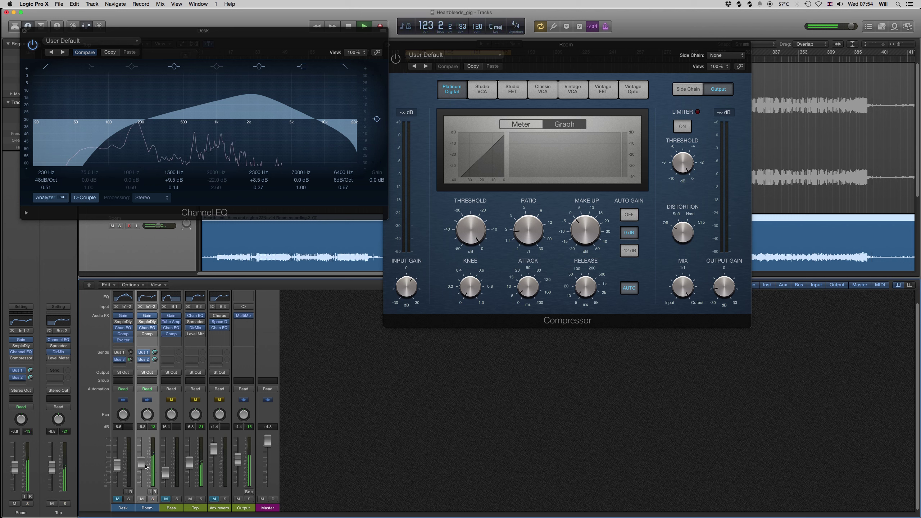
pyautogui.moveTo(117, 465); pyautogui.dragTo(167, 466)
pyautogui.click(165, 500)
pyautogui.press('space')
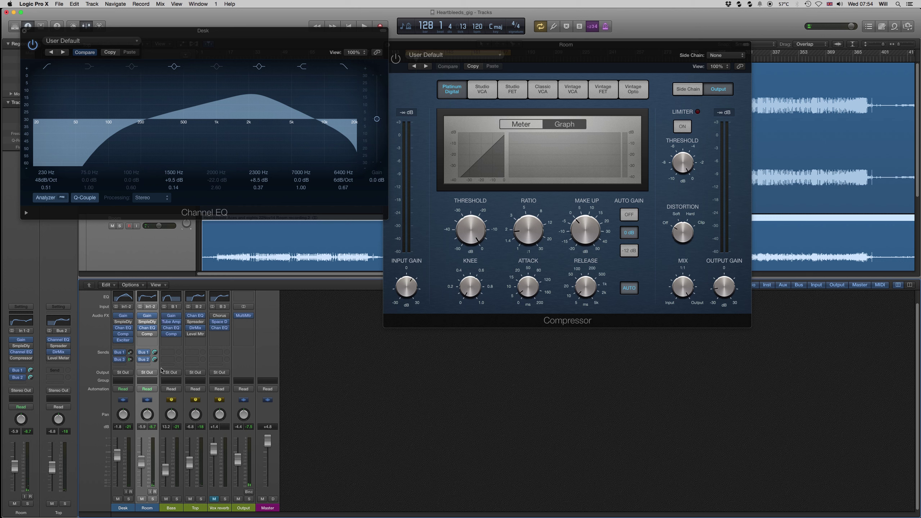
# Step: Audition Desk soloed with Vox reverb, clear the solos, and compare the full mix with Vox reverb muted and unmuted, leaving it unmuted
pyautogui.click(130, 500)
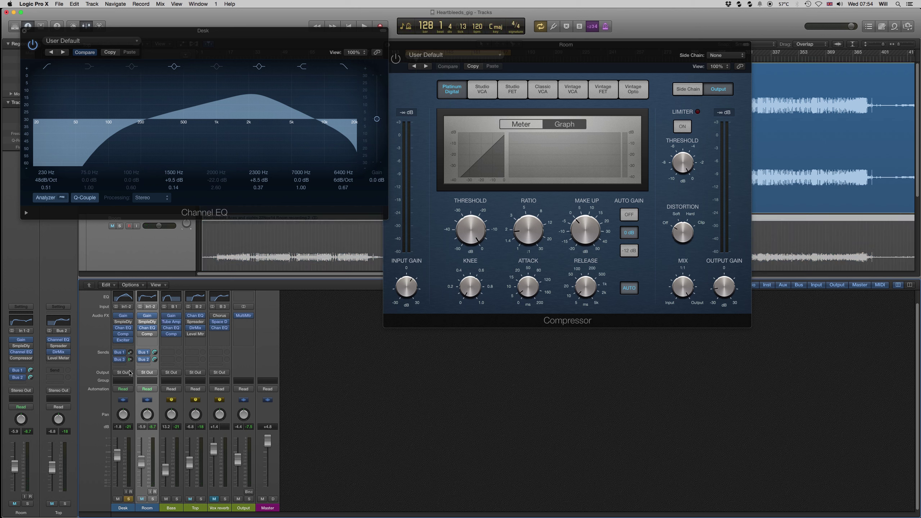
pyautogui.press('space')
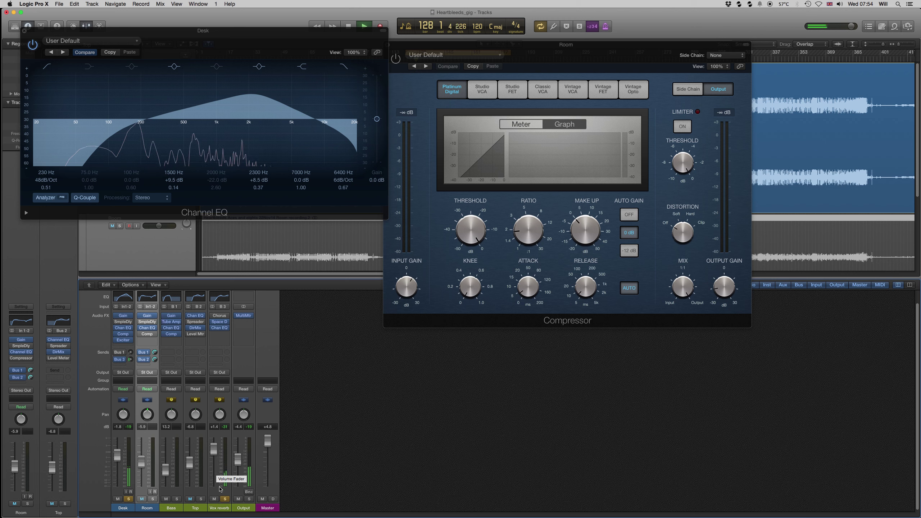
pyautogui.click(225, 500)
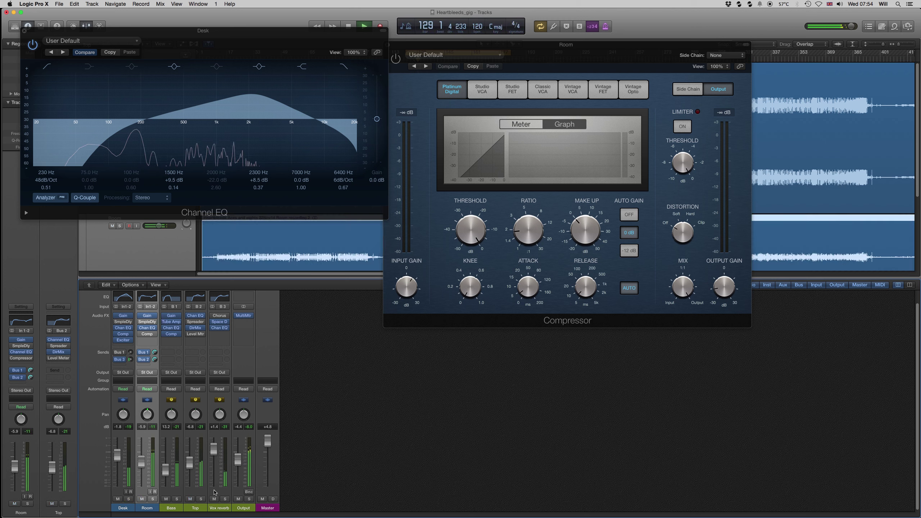
pyautogui.click(215, 500)
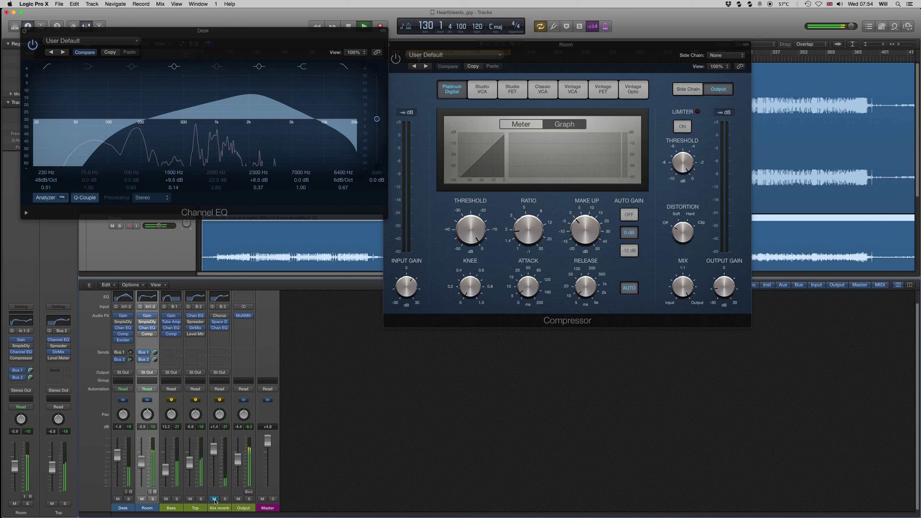
pyautogui.click(215, 500)
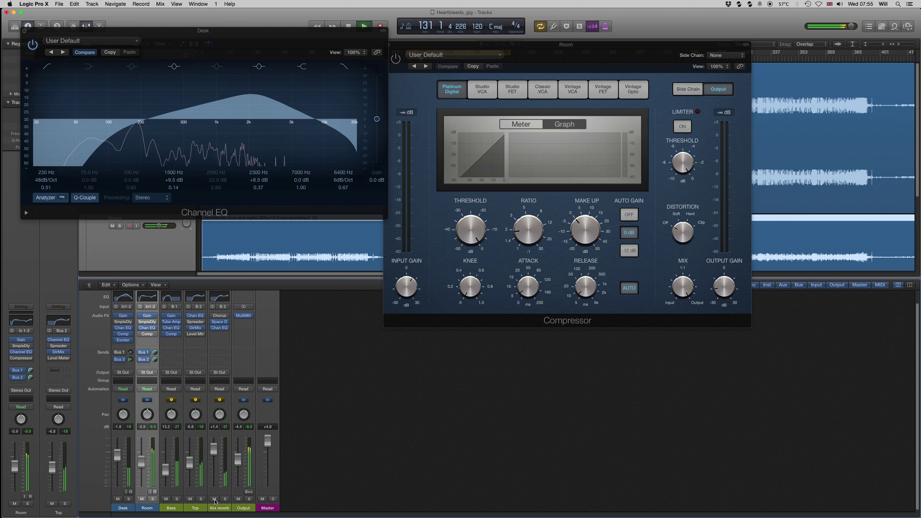
pyautogui.click(215, 500)
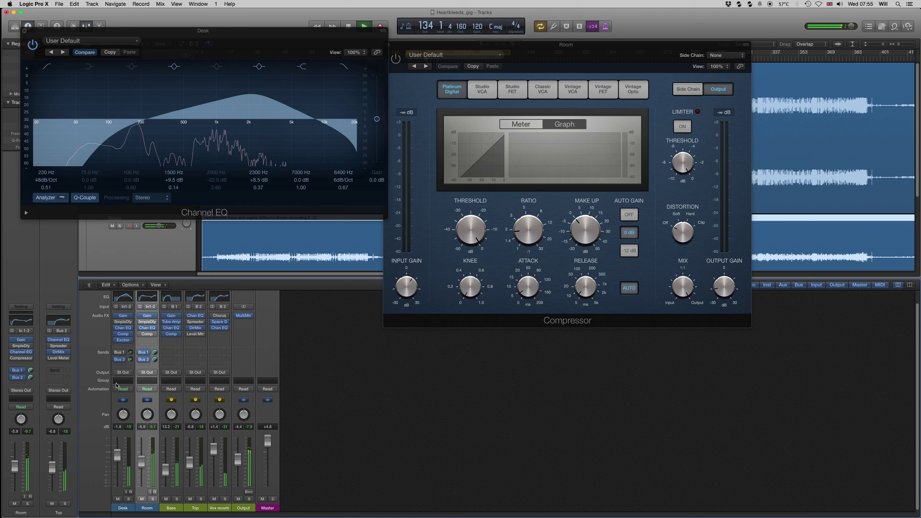
# Step: Set Desk's Bus 3 send to -2.2 dB, and mute Desk
pyautogui.moveTo(130, 360); pyautogui.dragTo(129, 339)
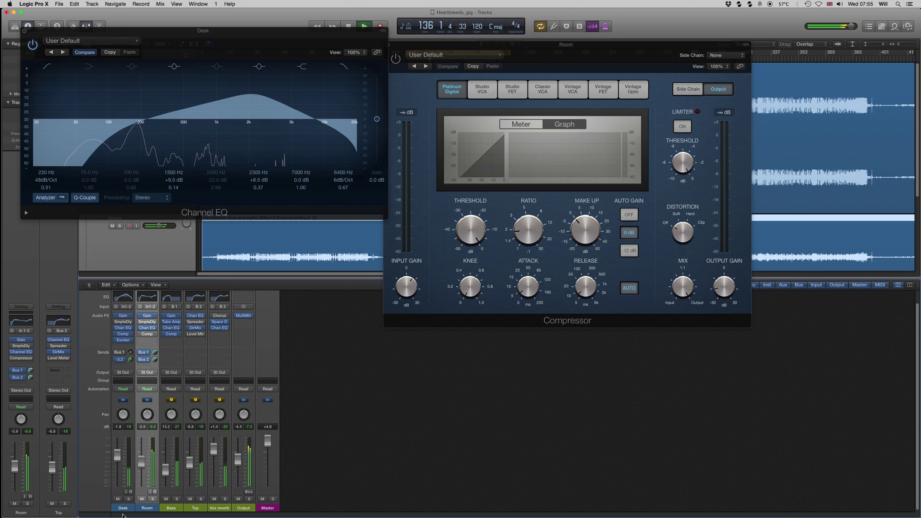
pyautogui.click(118, 500)
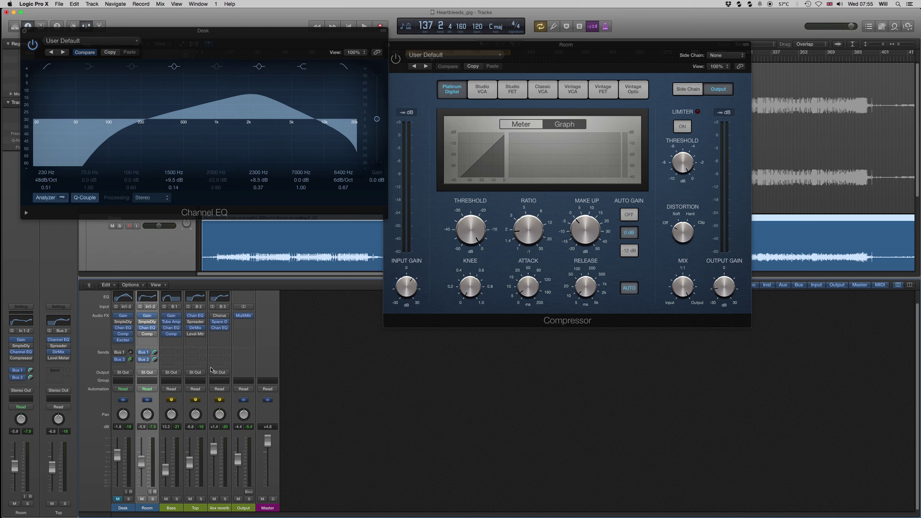
# Step: In Vox reverb's Channel EQ, try the Mid Only and Side Only processing modes and return to Stereo
pyautogui.moveTo(127, 322)
pyautogui.moveTo(149, 355)
pyautogui.click(220, 297)
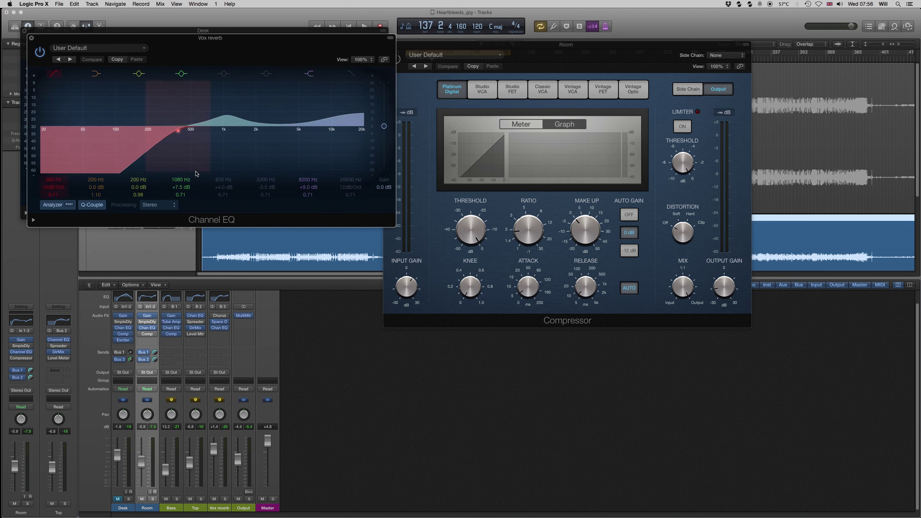
pyautogui.click(174, 205)
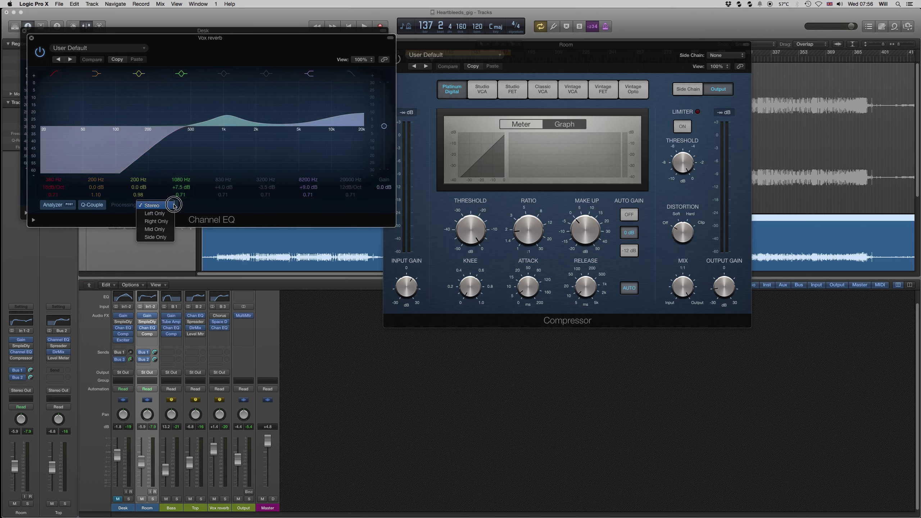
pyautogui.click(169, 229)
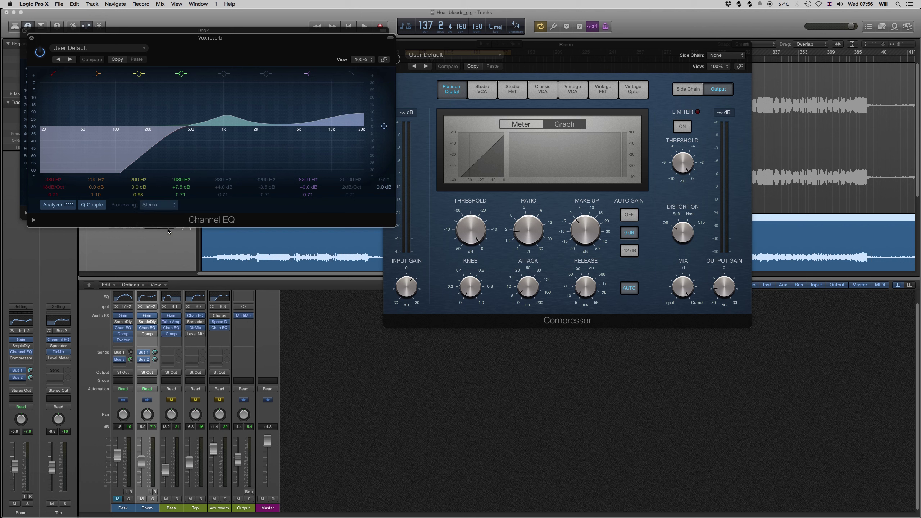
pyautogui.click(174, 205)
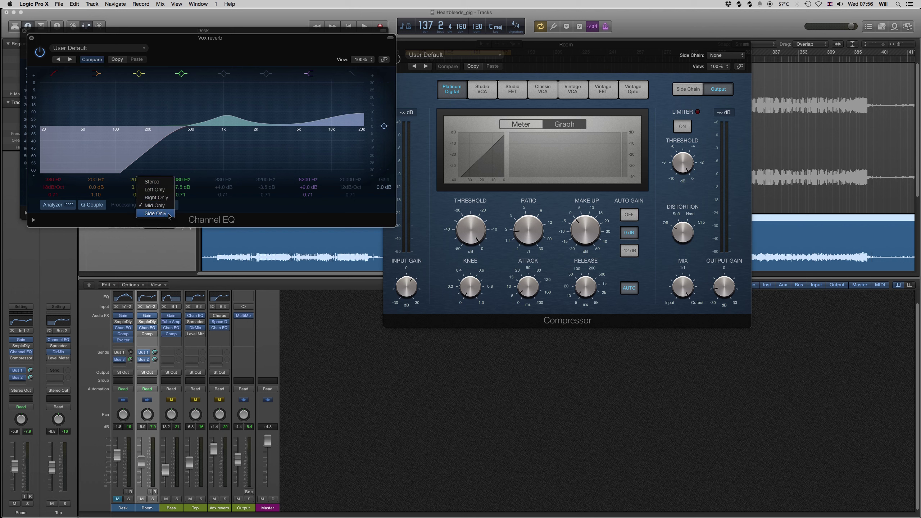
pyautogui.click(170, 213)
pyautogui.click(173, 206)
pyautogui.click(170, 174)
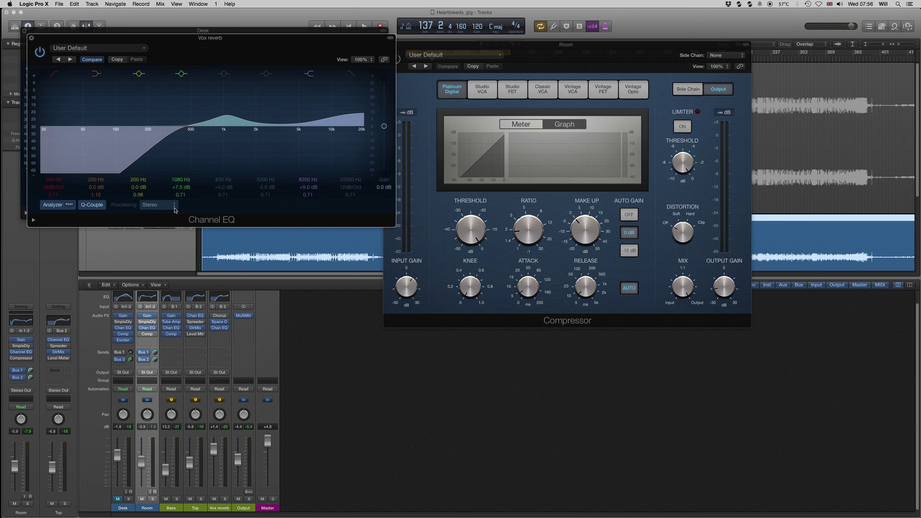
# Step: Add a Channel EQ to Output with Side Only processing and a low cut at 220 Hz
pyautogui.doubleClick(243, 300)
pyautogui.click(194, 229)
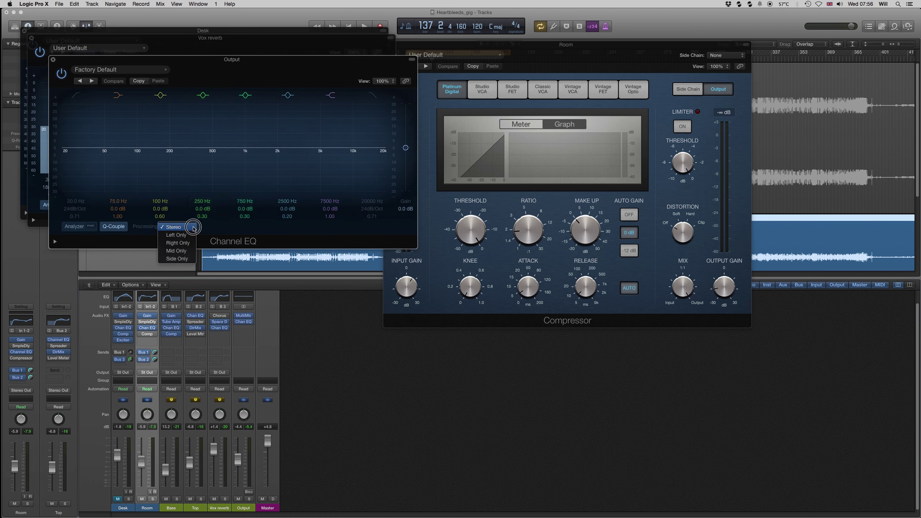
pyautogui.click(178, 260)
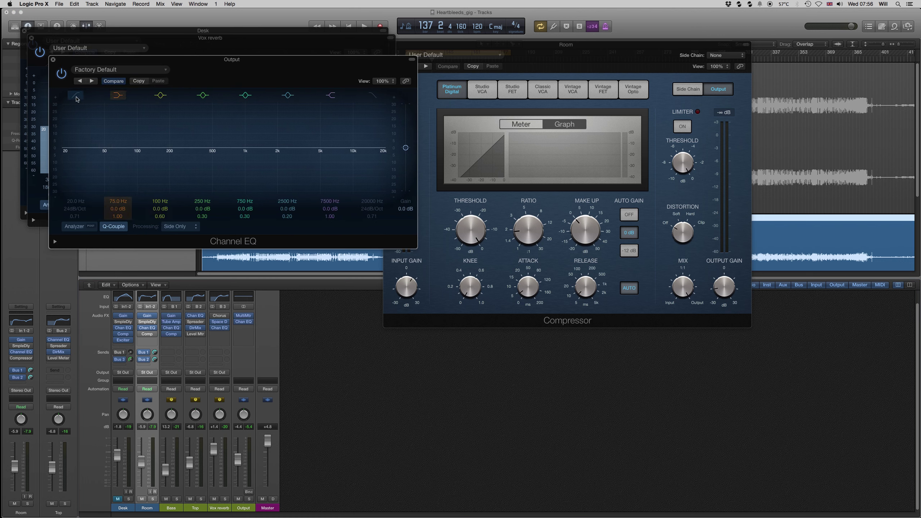
pyautogui.moveTo(65, 154); pyautogui.dragTo(184, 154)
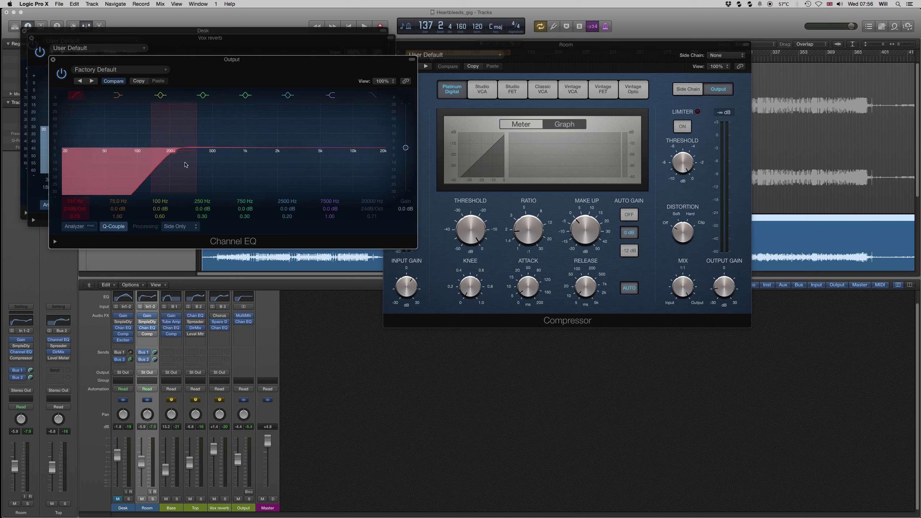
# Step: Add a second Channel EQ to Output with Mid Only processing and a peak boost of +8.5 dB at 124 Hz
pyautogui.click(247, 328)
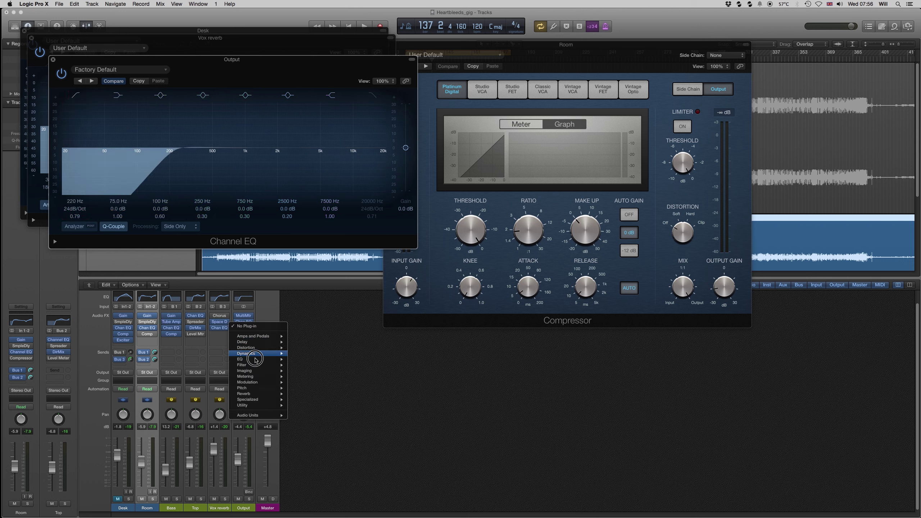
pyautogui.moveTo(254, 359)
pyautogui.moveTo(308, 360)
pyautogui.click(359, 362)
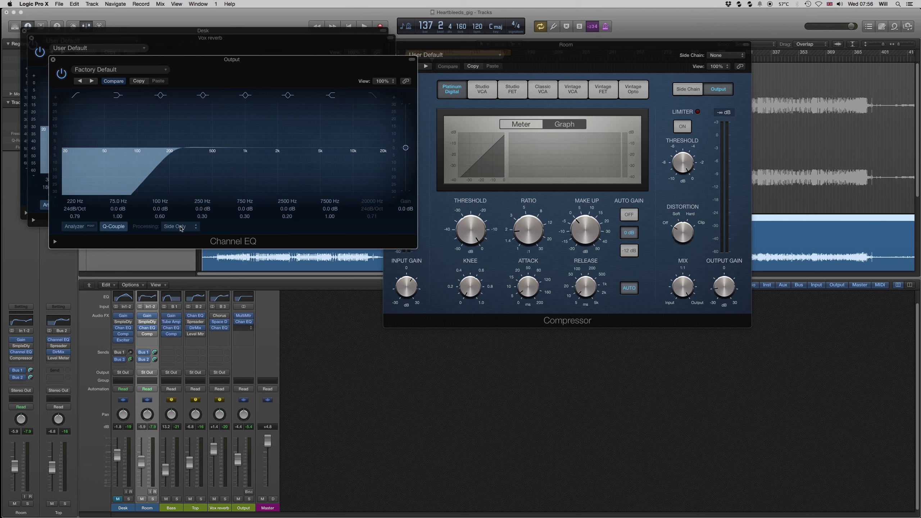
pyautogui.click(202, 237)
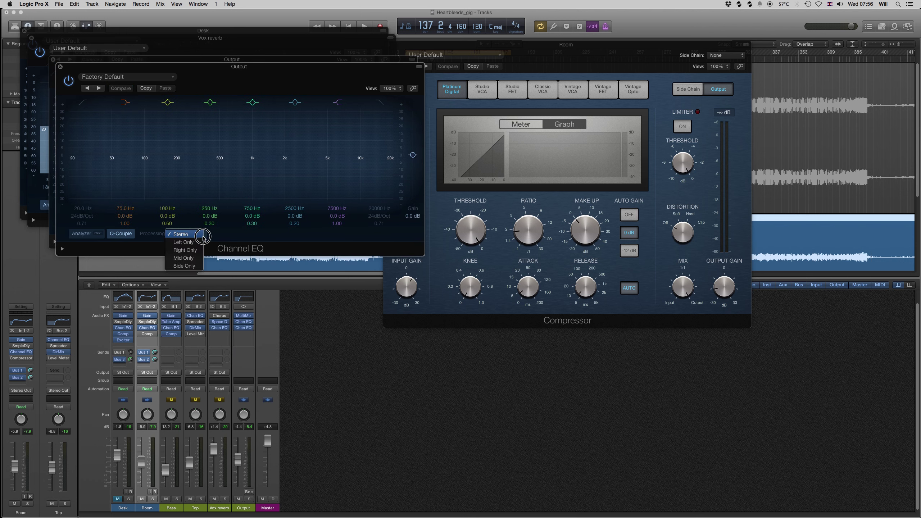
pyautogui.click(194, 258)
pyautogui.moveTo(145, 156); pyautogui.dragTo(156, 136)
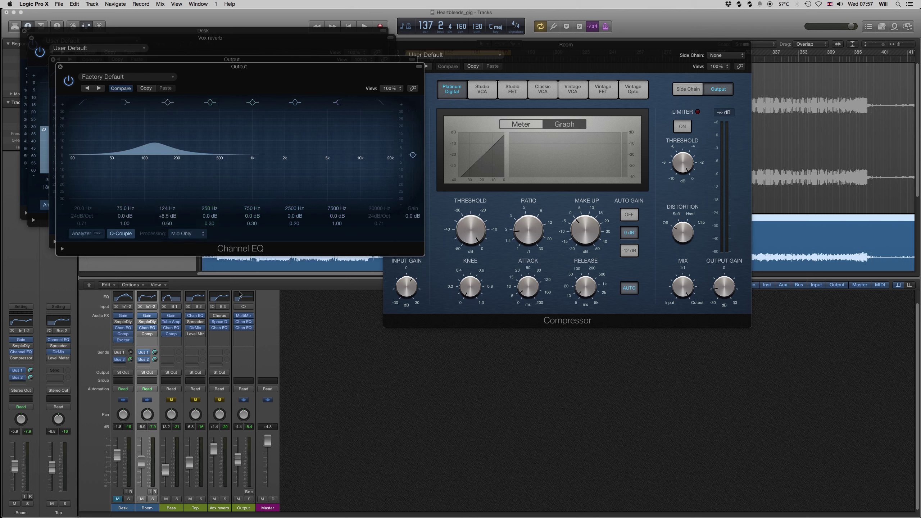
# Step: In Output's Side Only Channel EQ, raise the high shelf by +7.5 dB at 10200 Hz, and start playback
pyautogui.click(245, 323)
pyautogui.click(245, 323)
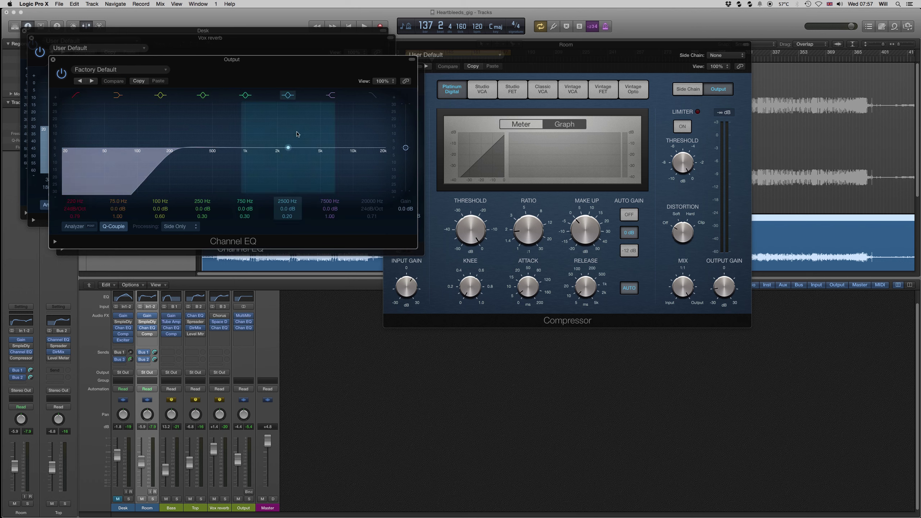
pyautogui.click(330, 95)
pyautogui.moveTo(340, 147); pyautogui.dragTo(354, 134)
pyautogui.press('space')
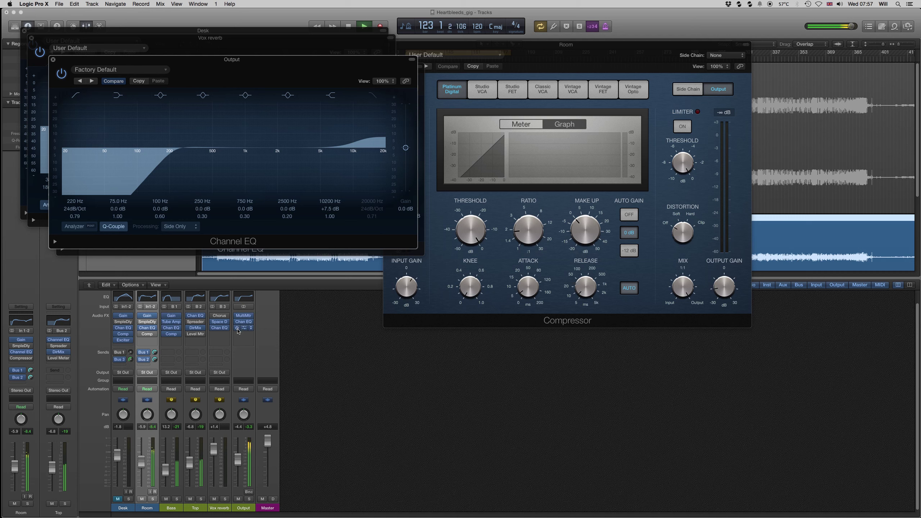
# Step: In Output's Mid Only Channel EQ, move the peak to 1500 Hz at +6.5 dB, enable a low cut at 68 Hz, and start playback
pyautogui.moveTo(239, 324)
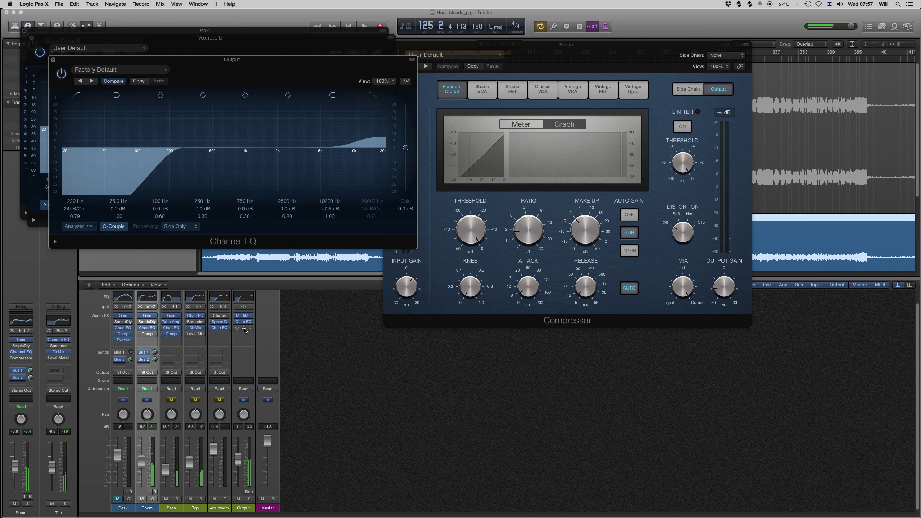
pyautogui.click(245, 329)
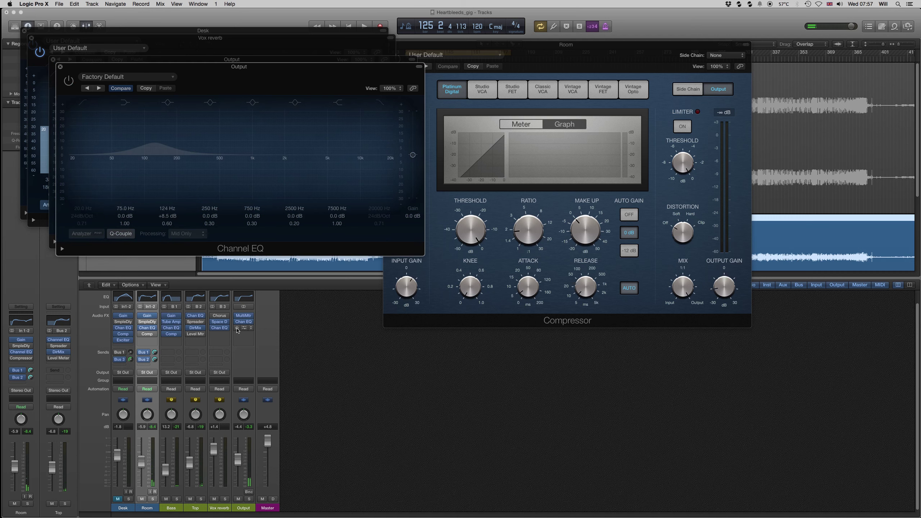
pyautogui.moveTo(154, 142); pyautogui.dragTo(281, 145)
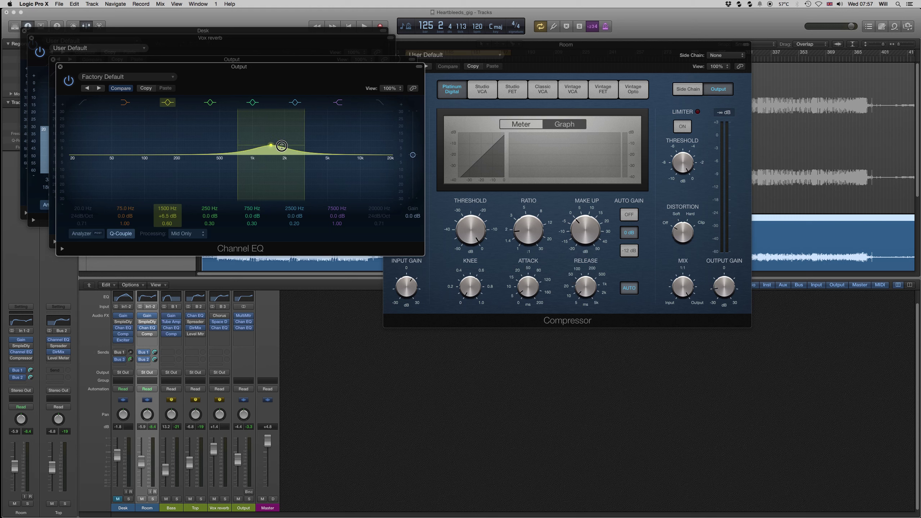
pyautogui.click(83, 105)
pyautogui.moveTo(73, 156); pyautogui.dragTo(134, 158)
pyautogui.press('space')
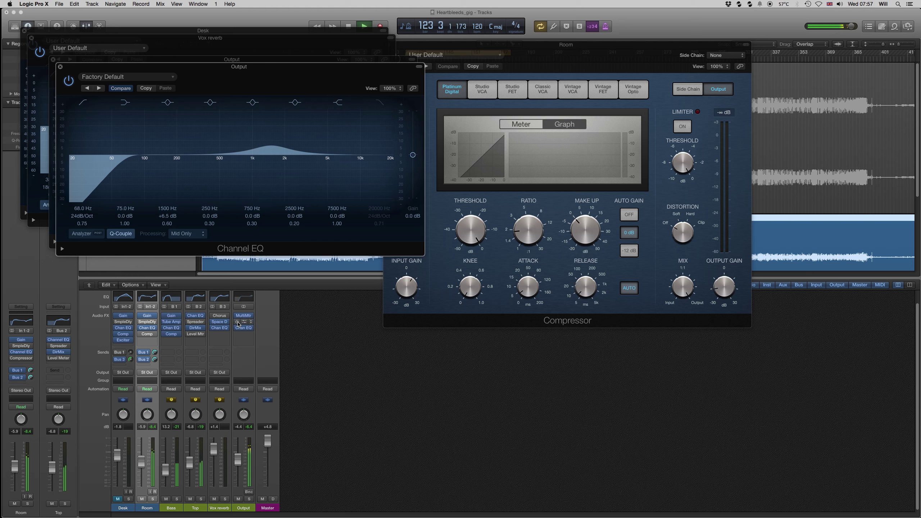
# Step: Audition the mix while bypassing and re-enabling Output's two Channel EQs, then stop playback
pyautogui.press('space')
pyautogui.click(237, 323)
pyautogui.click(237, 323)
pyautogui.click(237, 323)
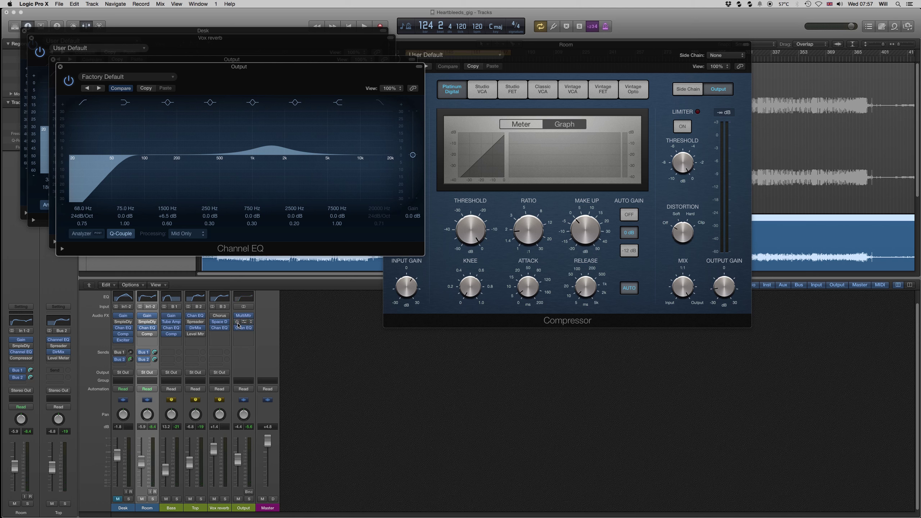
pyautogui.click(237, 322)
pyautogui.press('space')
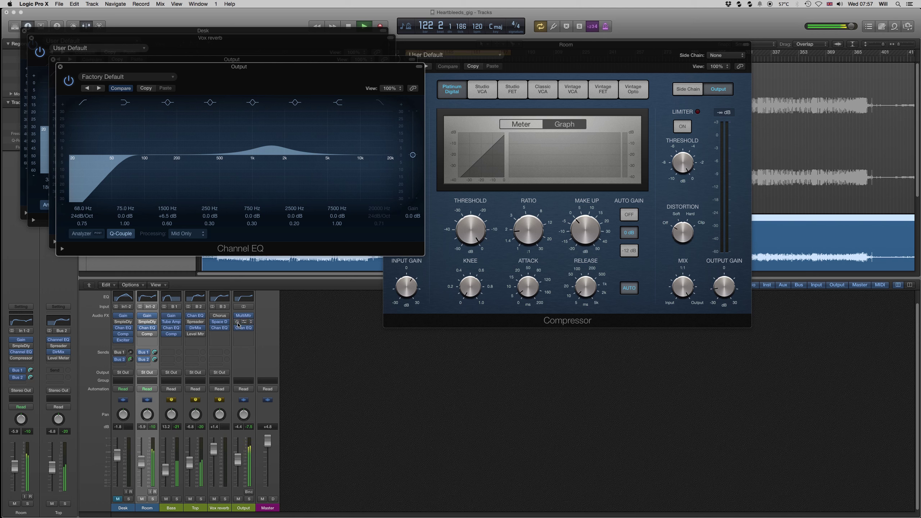
pyautogui.click(237, 323)
pyautogui.click(237, 322)
pyautogui.click(237, 328)
pyautogui.click(238, 328)
pyautogui.press('space')
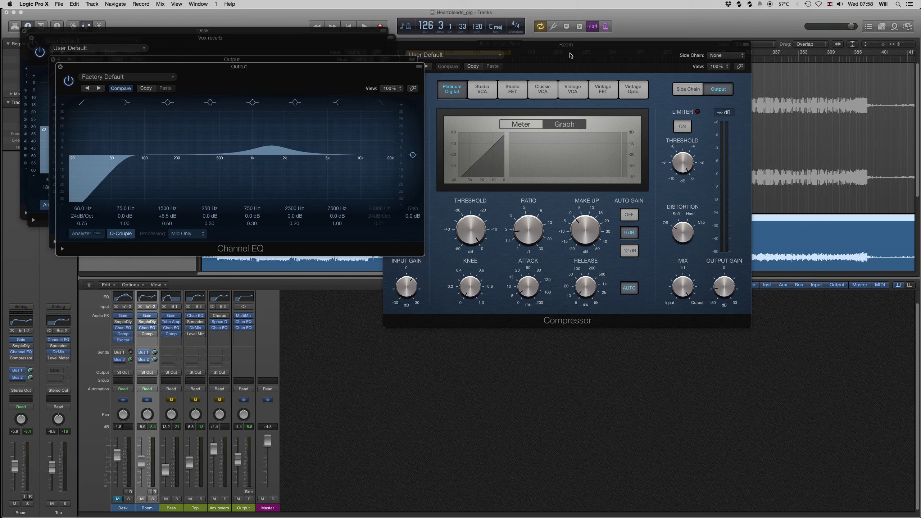
# Step: Close the open Room compressor, Output, Vox reverb and Desk EQ windows
pyautogui.moveTo(570, 45); pyautogui.dragTo(659, 93)
pyautogui.click(476, 94)
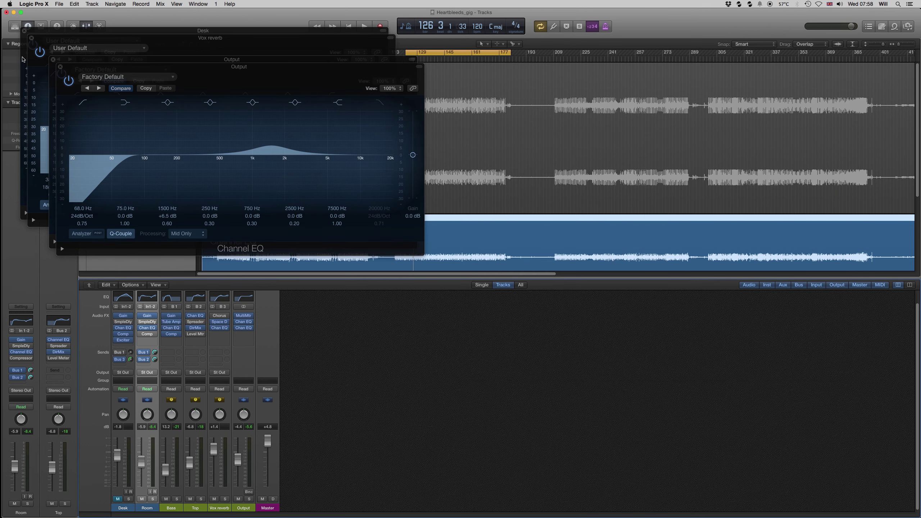
pyautogui.click(60, 68)
pyautogui.click(53, 59)
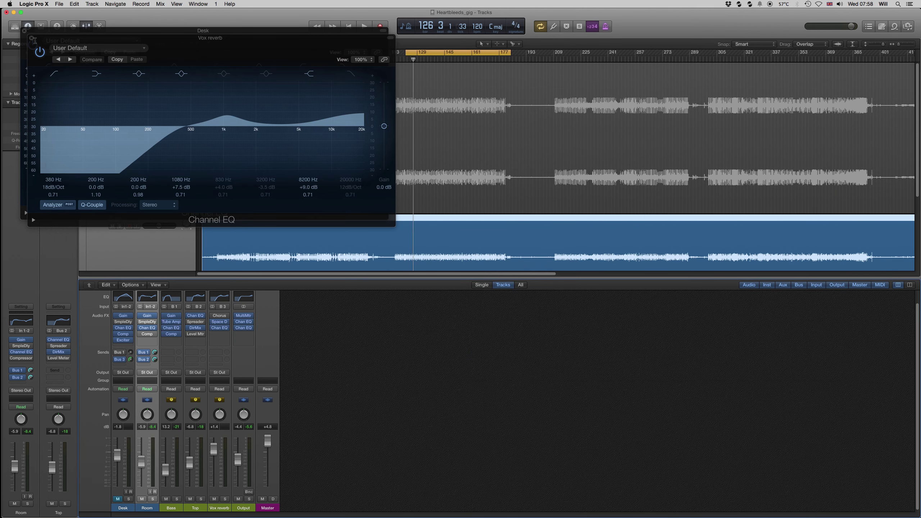
pyautogui.click(32, 38)
pyautogui.click(25, 31)
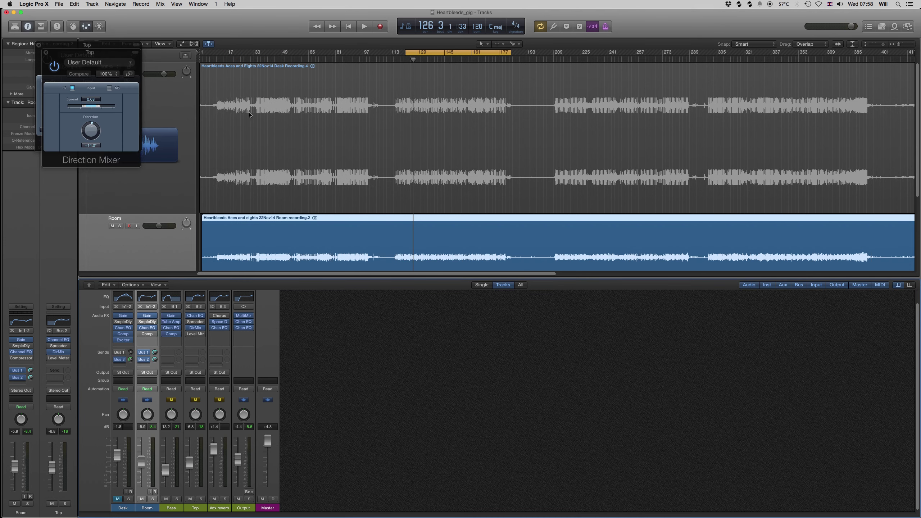
# Step: Unmute Desk and reduce its Channel EQ boosts to +5.0 dB at 1500 Hz and +3.5 dB at 2300 Hz
pyautogui.scroll(-5, 512, 161)
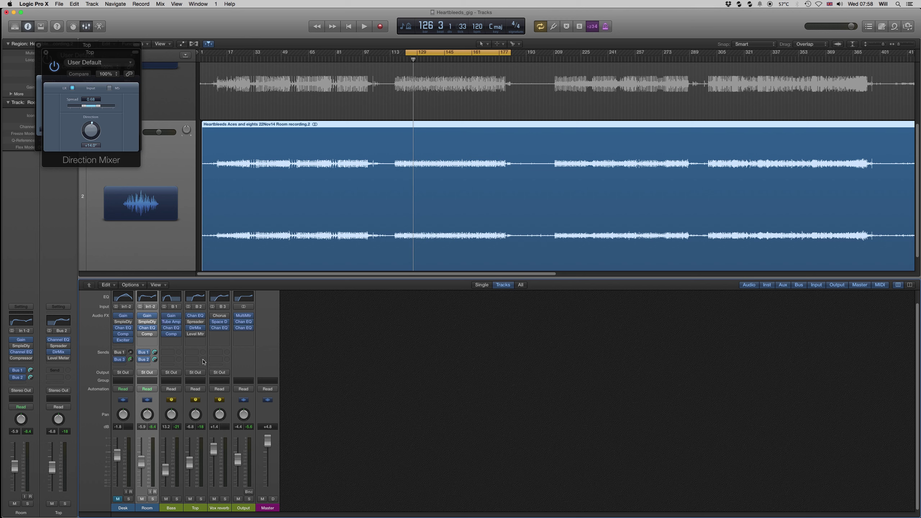
pyautogui.click(117, 499)
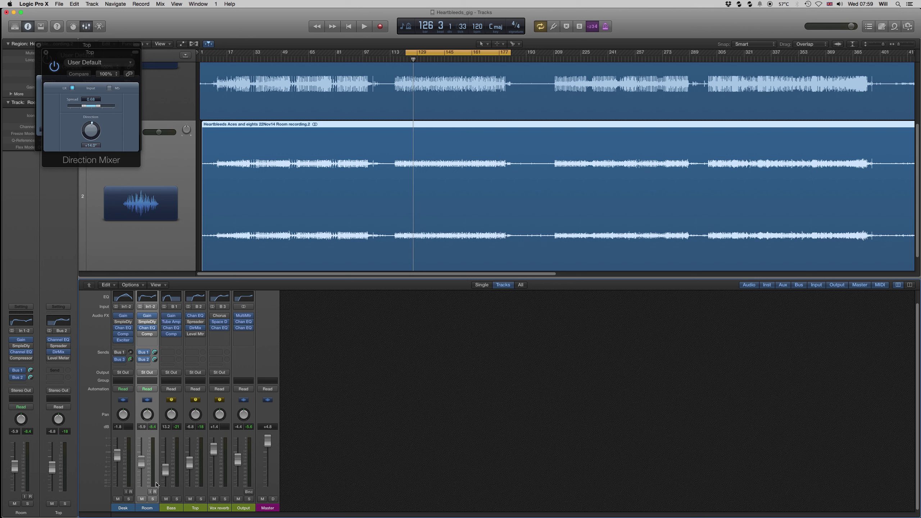
pyautogui.click(123, 297)
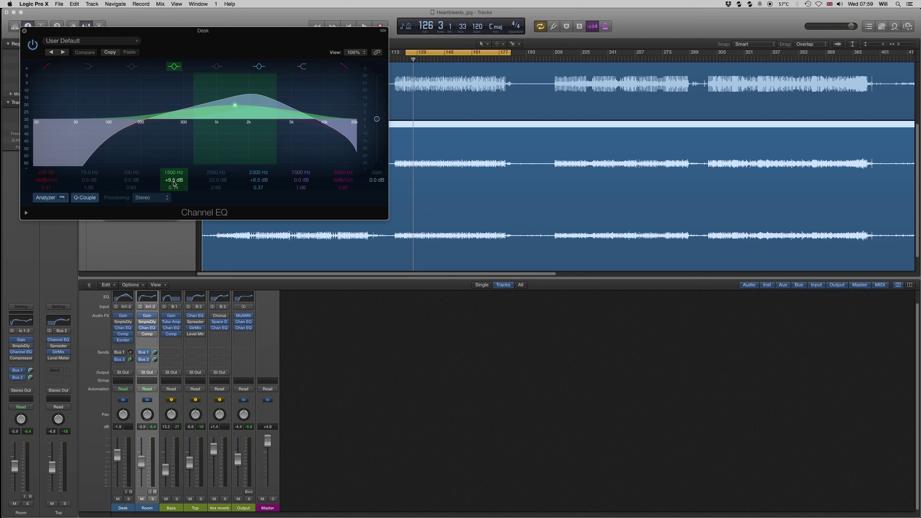
pyautogui.moveTo(174, 183); pyautogui.dragTo(174, 193)
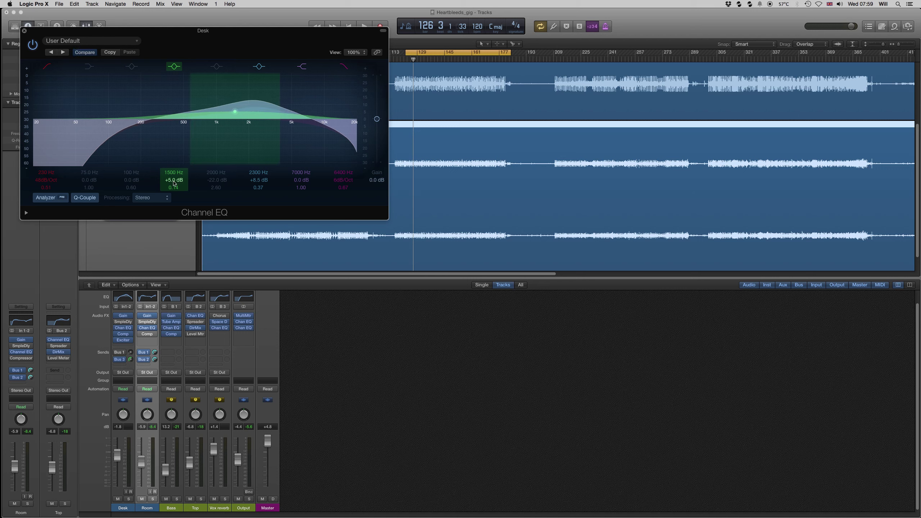
pyautogui.moveTo(258, 138); pyautogui.dragTo(259, 145)
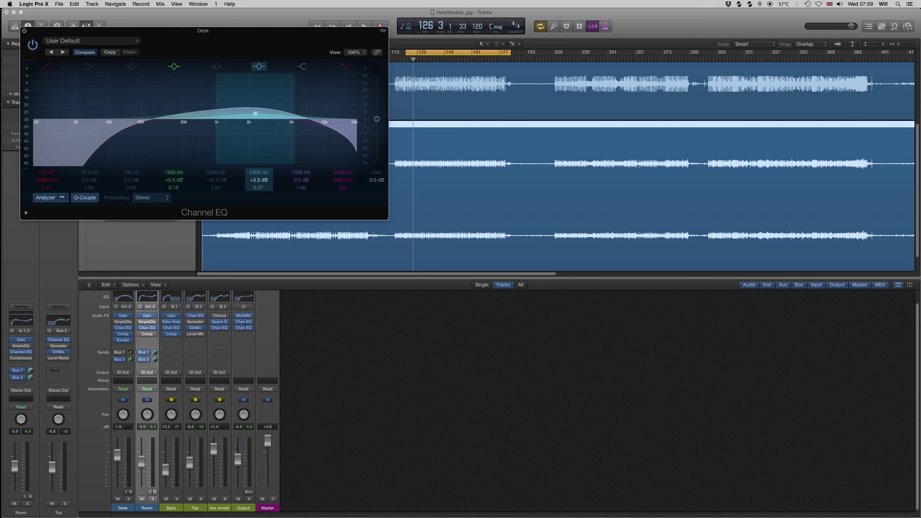
pyautogui.click(24, 30)
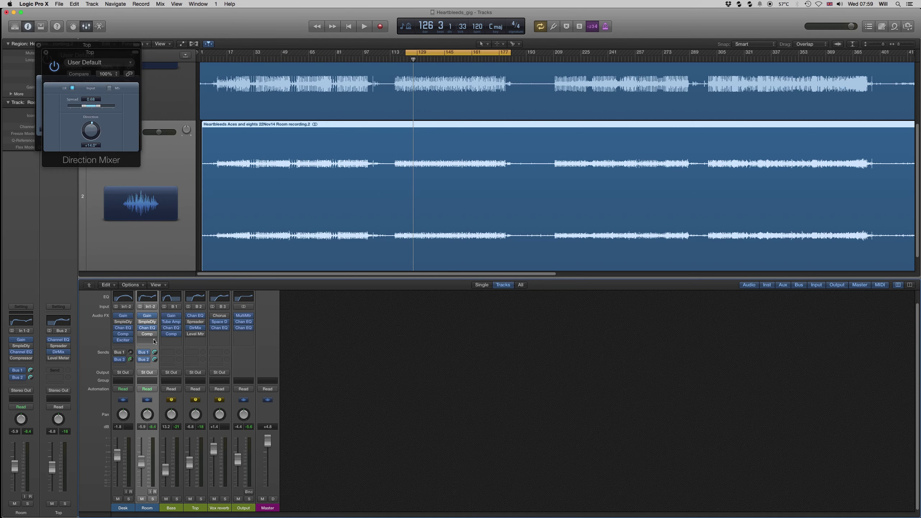
# Step: Replace the Channel EQ on Desk with a Linear Phase EQ
pyautogui.click(126, 300)
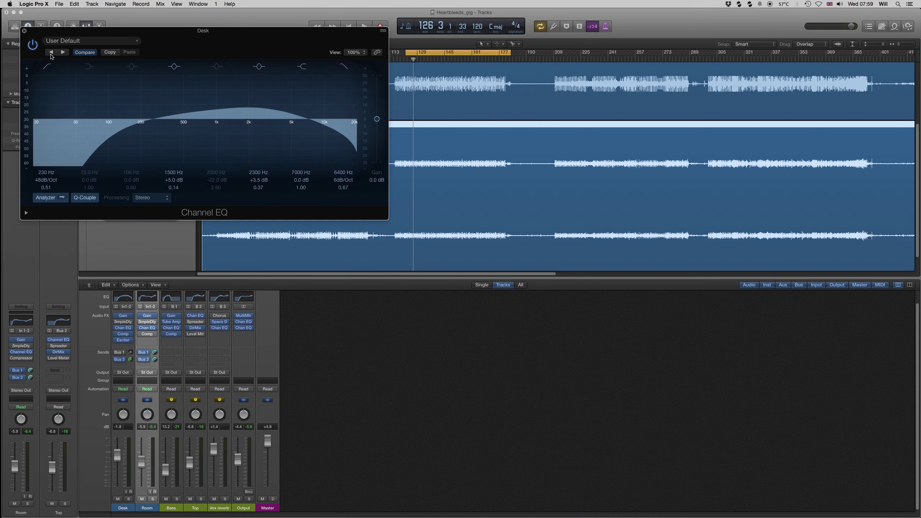
pyautogui.click(131, 328)
pyautogui.moveTo(159, 372)
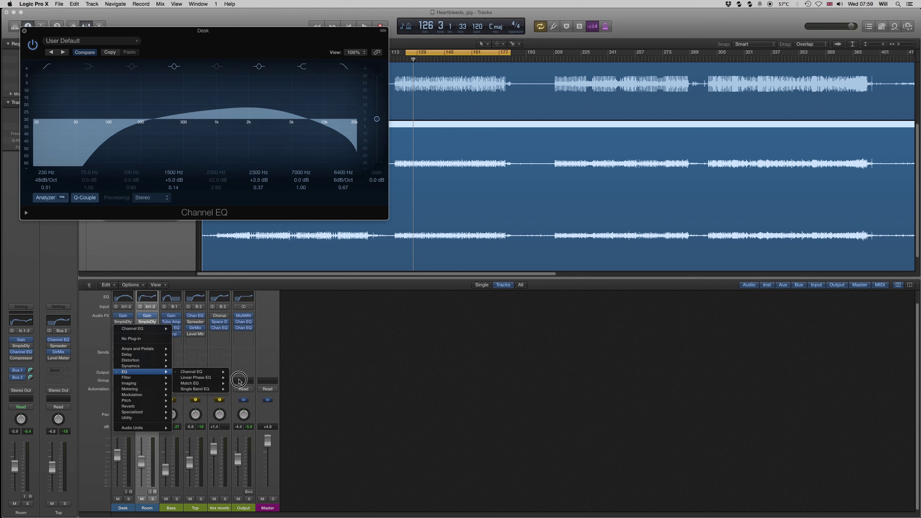
pyautogui.click(238, 381)
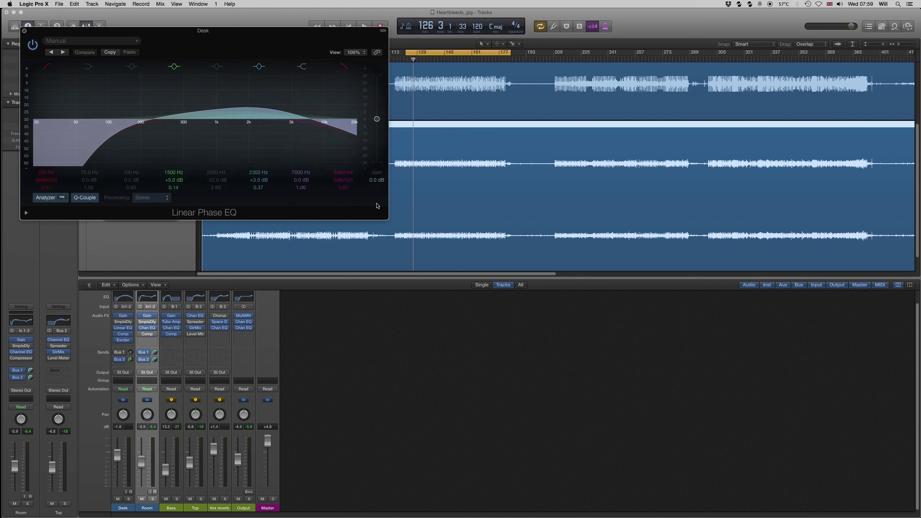
pyautogui.click(152, 197)
pyautogui.click(202, 220)
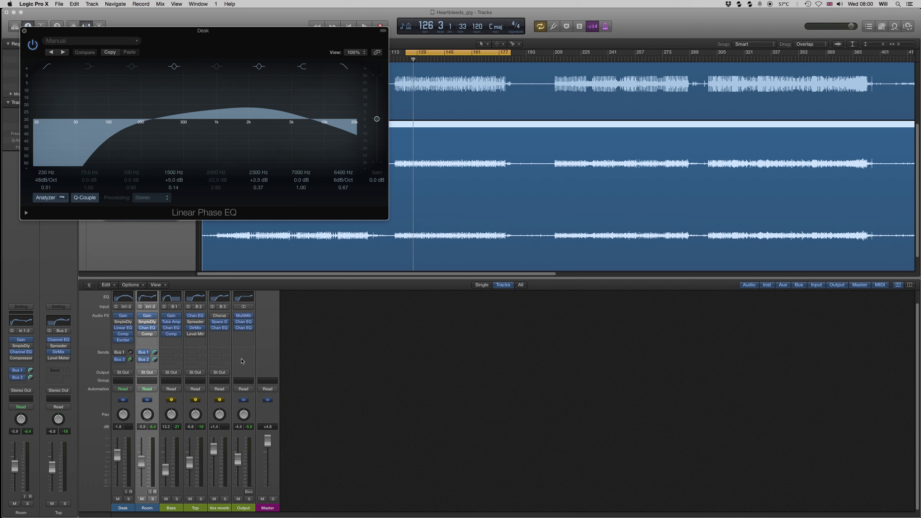
# Step: Close the Desk EQ and Top's Direction Mixer windows, and reopen Desk's Linear Phase EQ
pyautogui.click(126, 297)
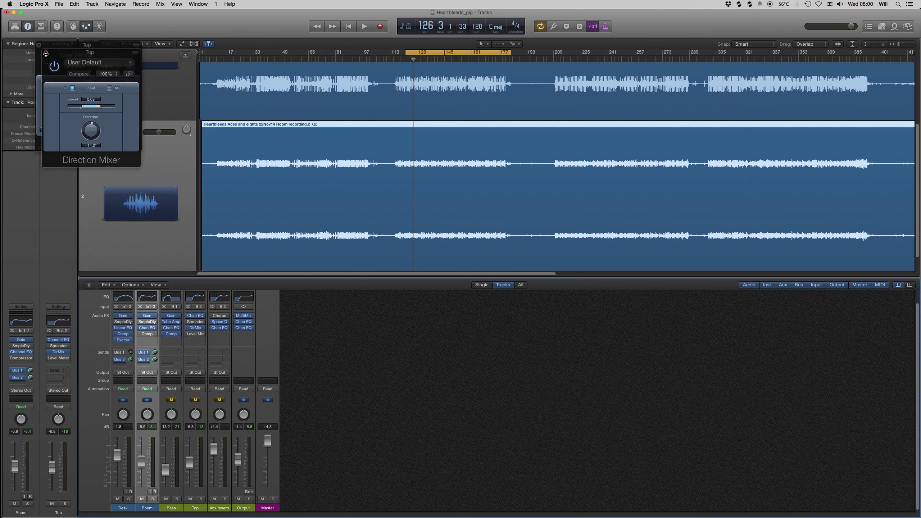
pyautogui.click(46, 53)
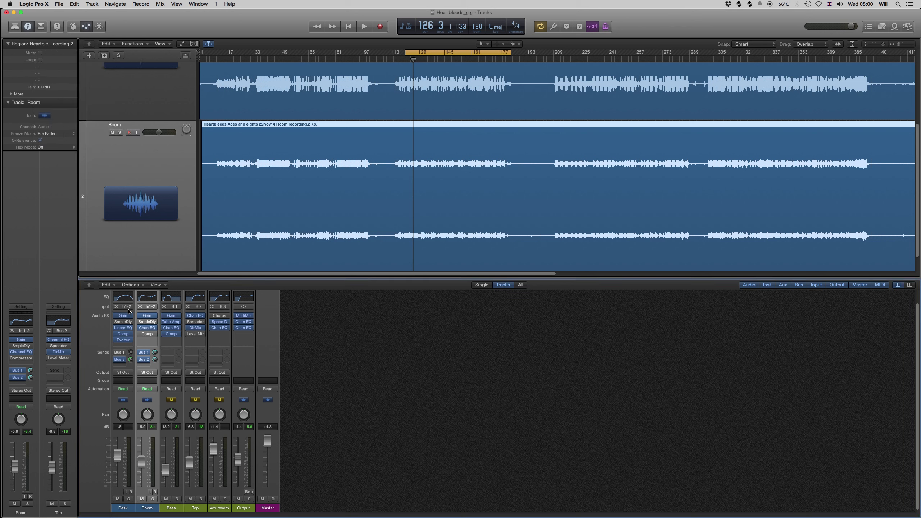
pyautogui.click(123, 298)
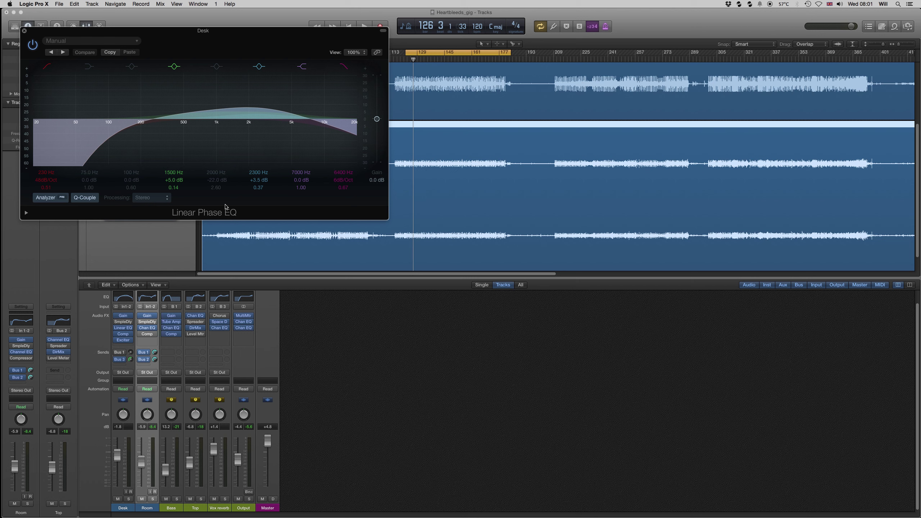
pyautogui.moveTo(1, 283)
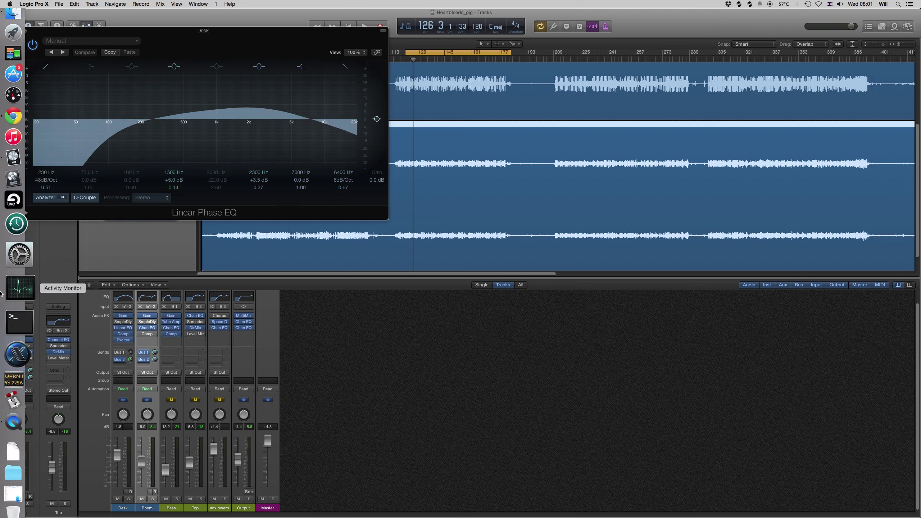